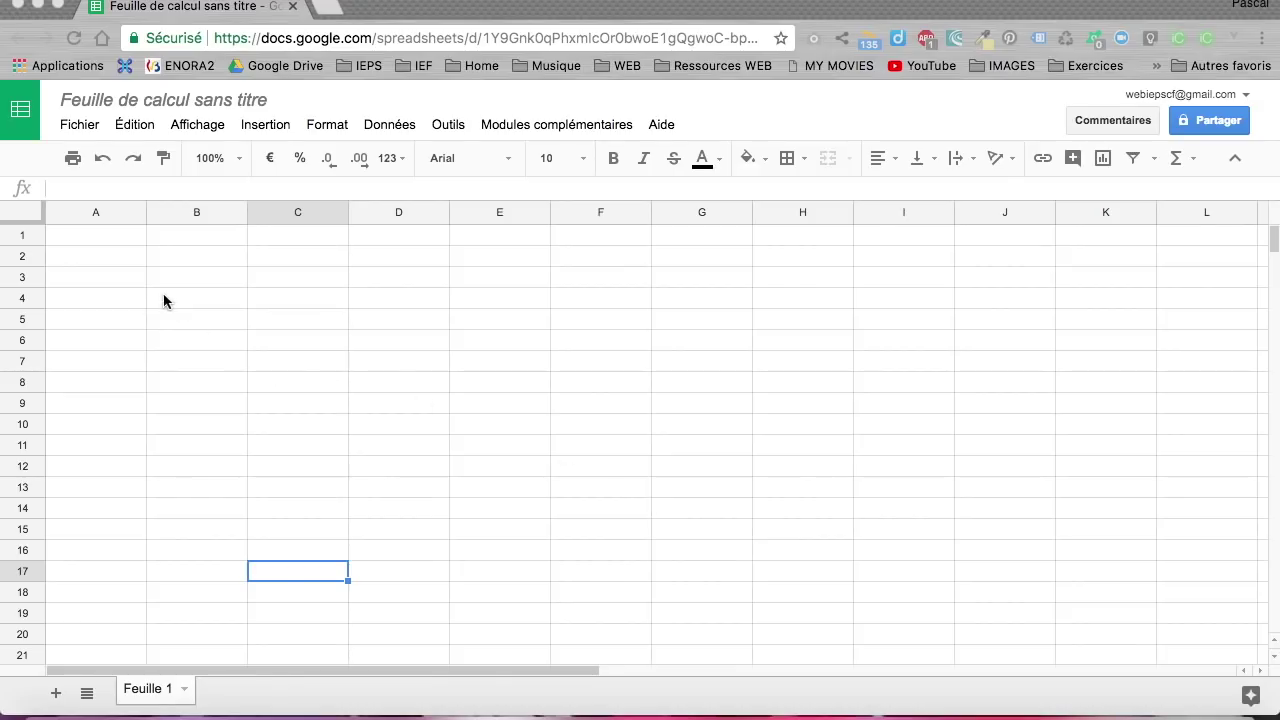
# Enter the table name "produits" in cell A2
pyautogui.doubleClick(119, 258)
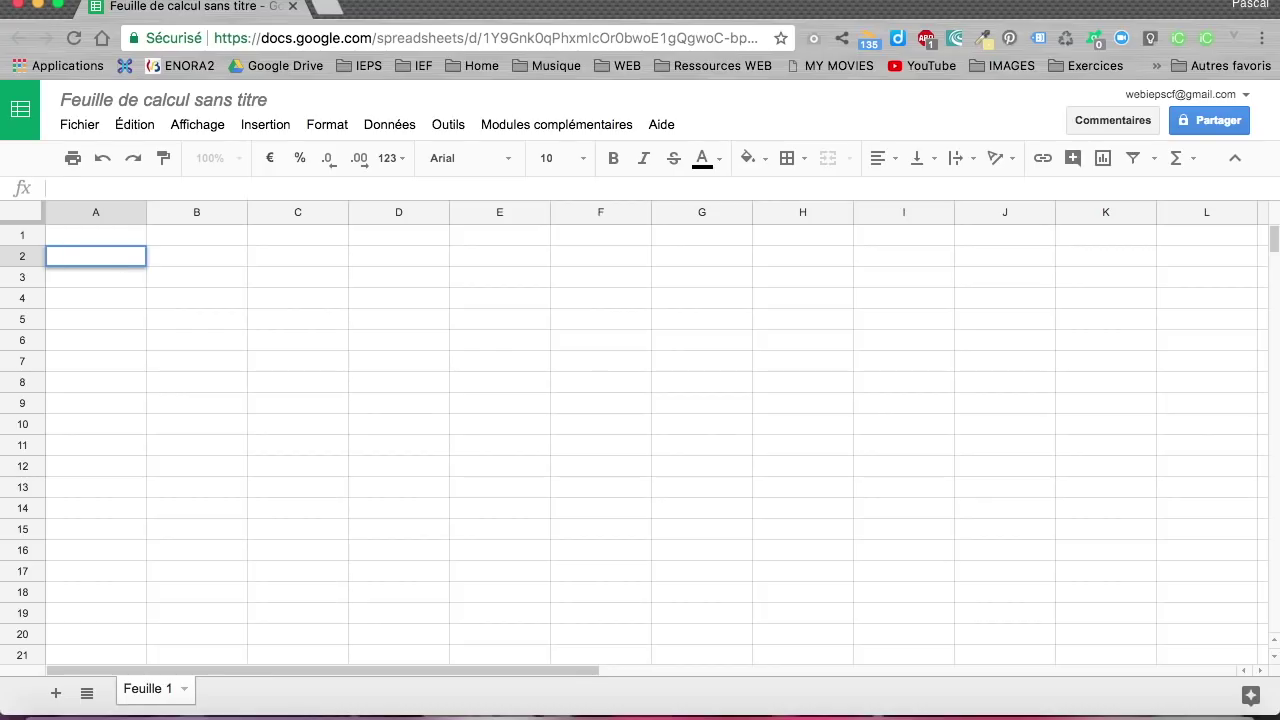
pyautogui.write('produits')
pyautogui.click(116, 283)
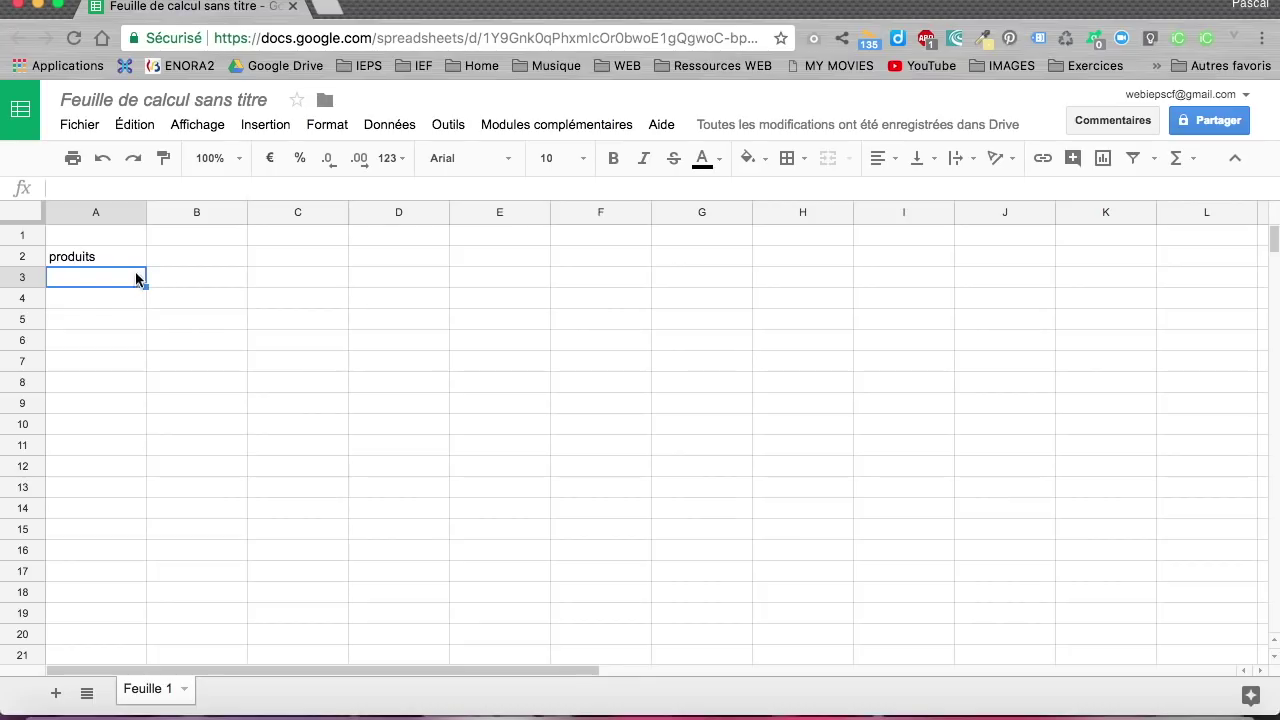
pyautogui.doubleClick(106, 277)
# Fill cells B3 to E3 with the column headers "nom", "description", "prix" and "disponibilite"
pyautogui.doubleClick(194, 279)
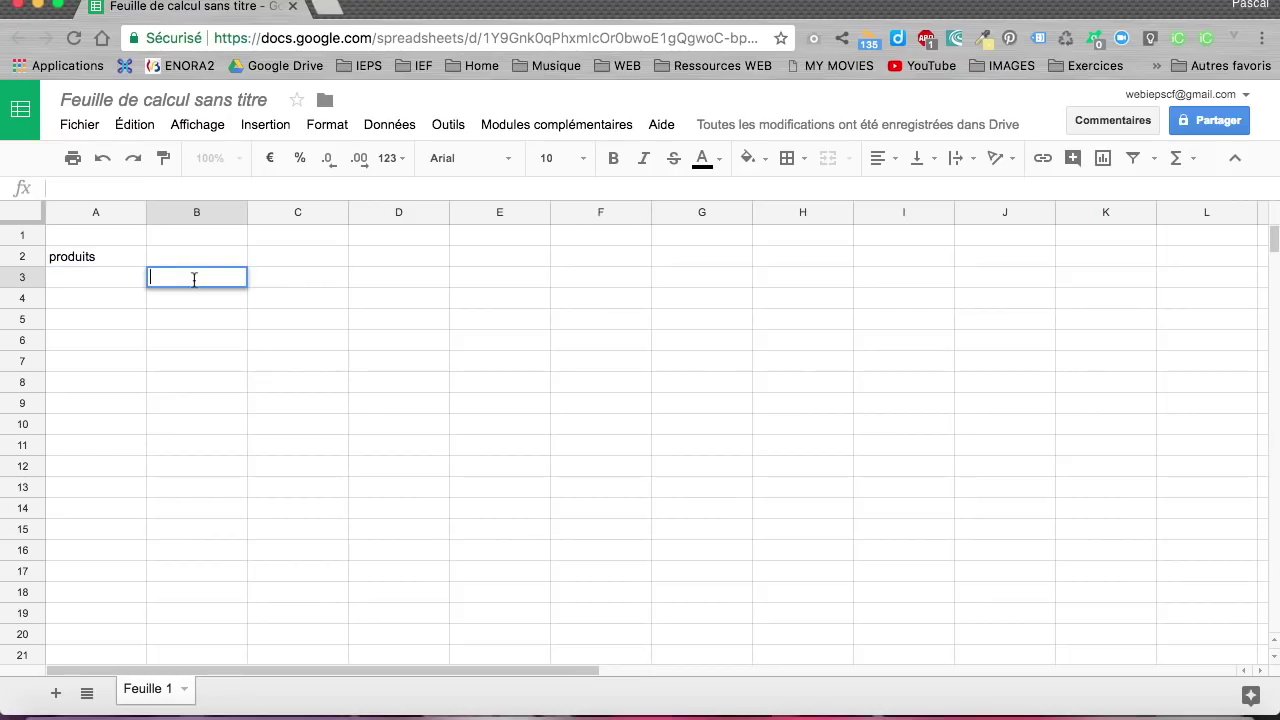
pyautogui.write('nom')
pyautogui.doubleClick(289, 279)
pyautogui.write('description')
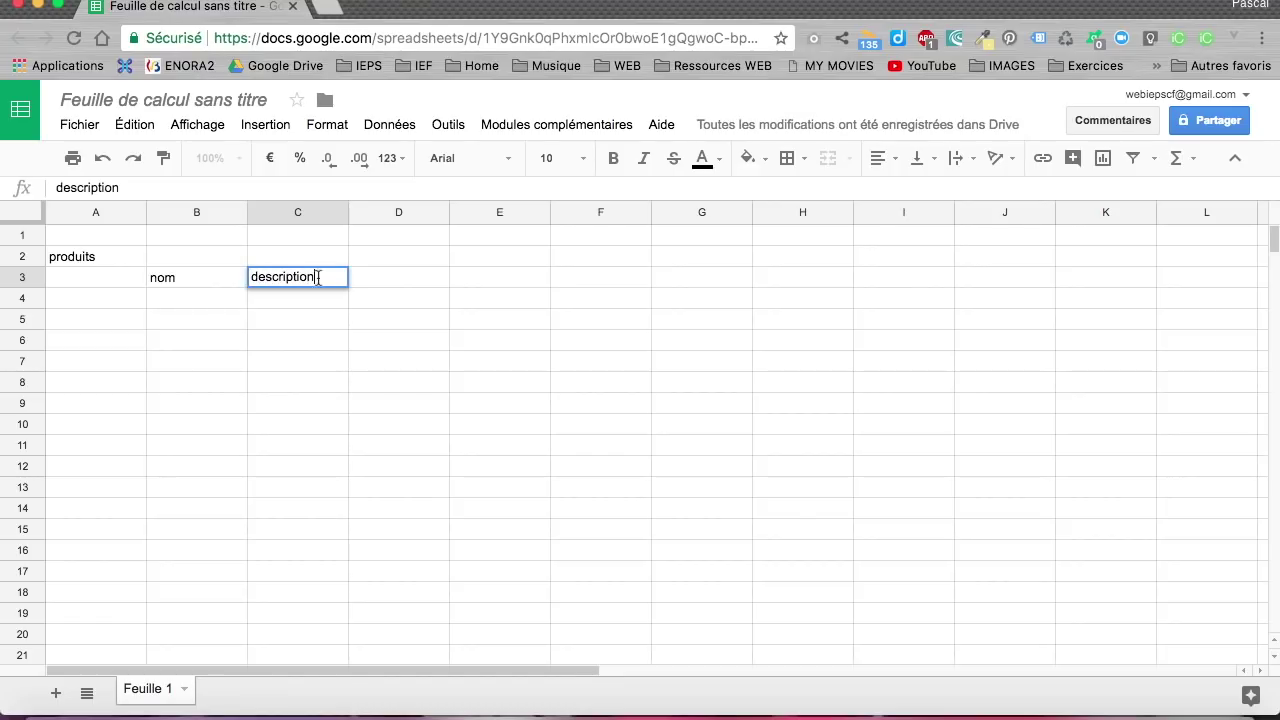
pyautogui.doubleClick(386, 278)
pyautogui.write('prix')
pyautogui.doubleClick(478, 279)
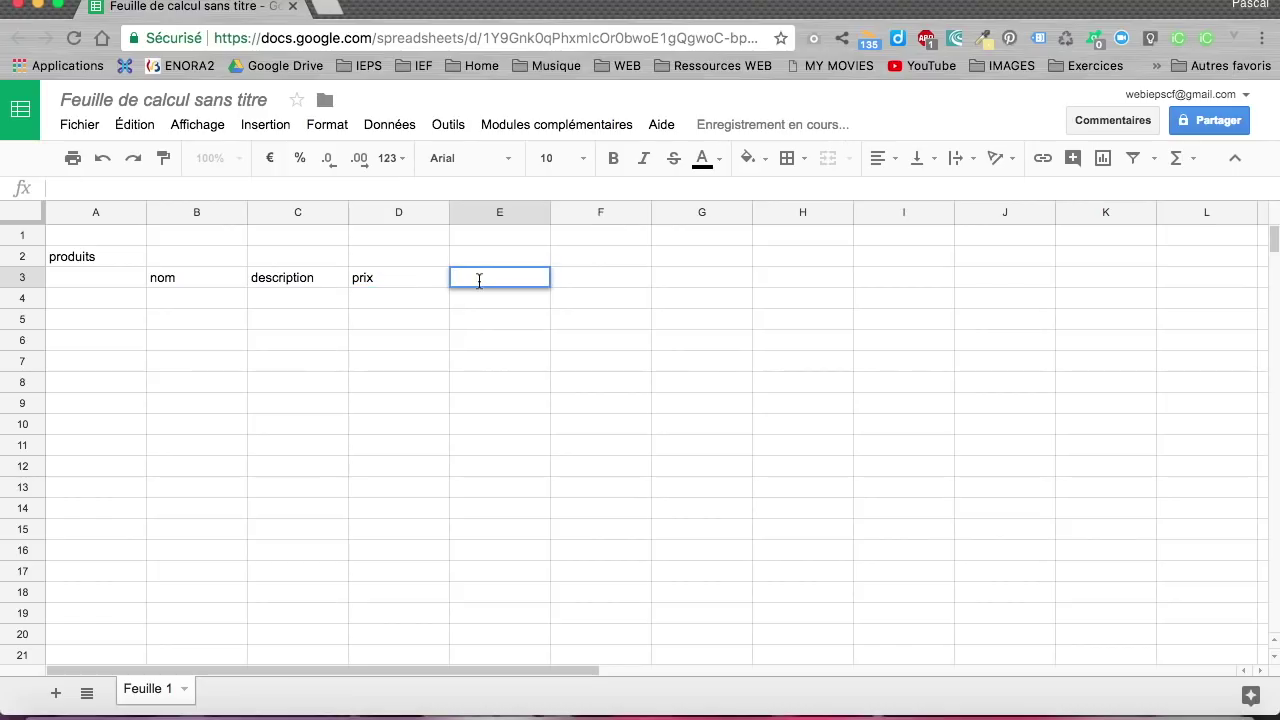
pyautogui.write('disp')
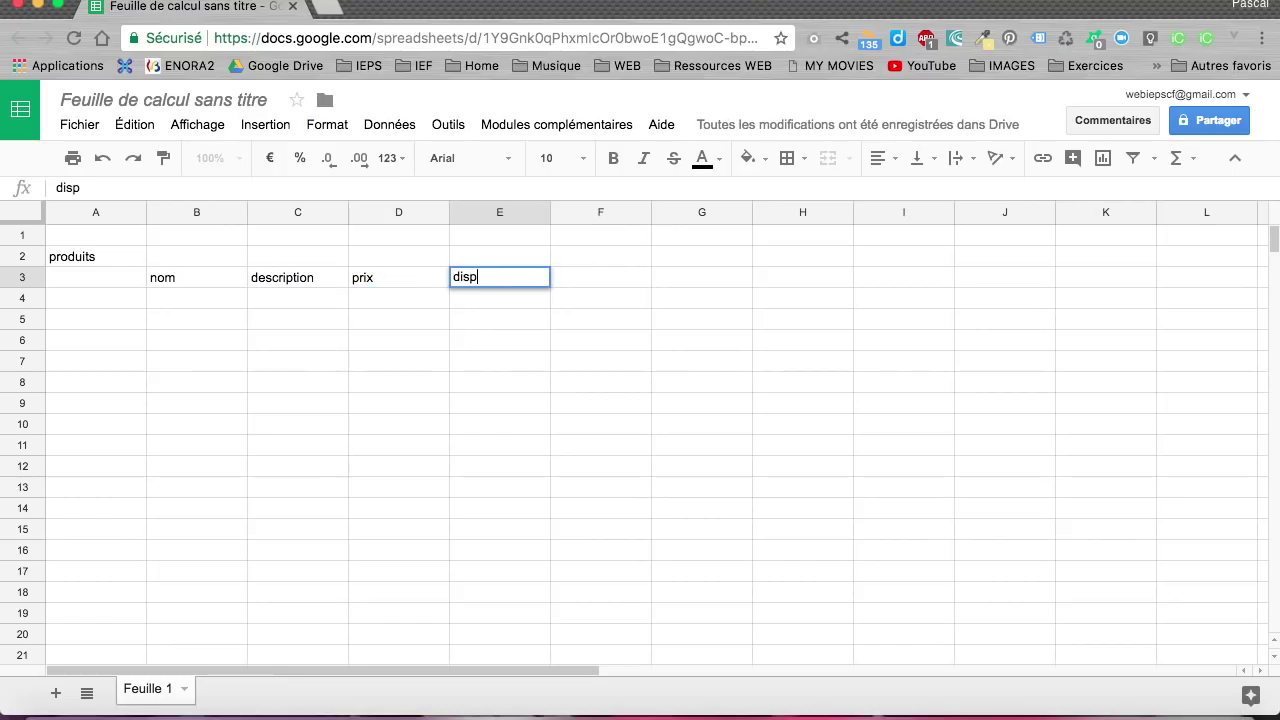
pyautogui.write('onibilite')
pyautogui.click(518, 344)
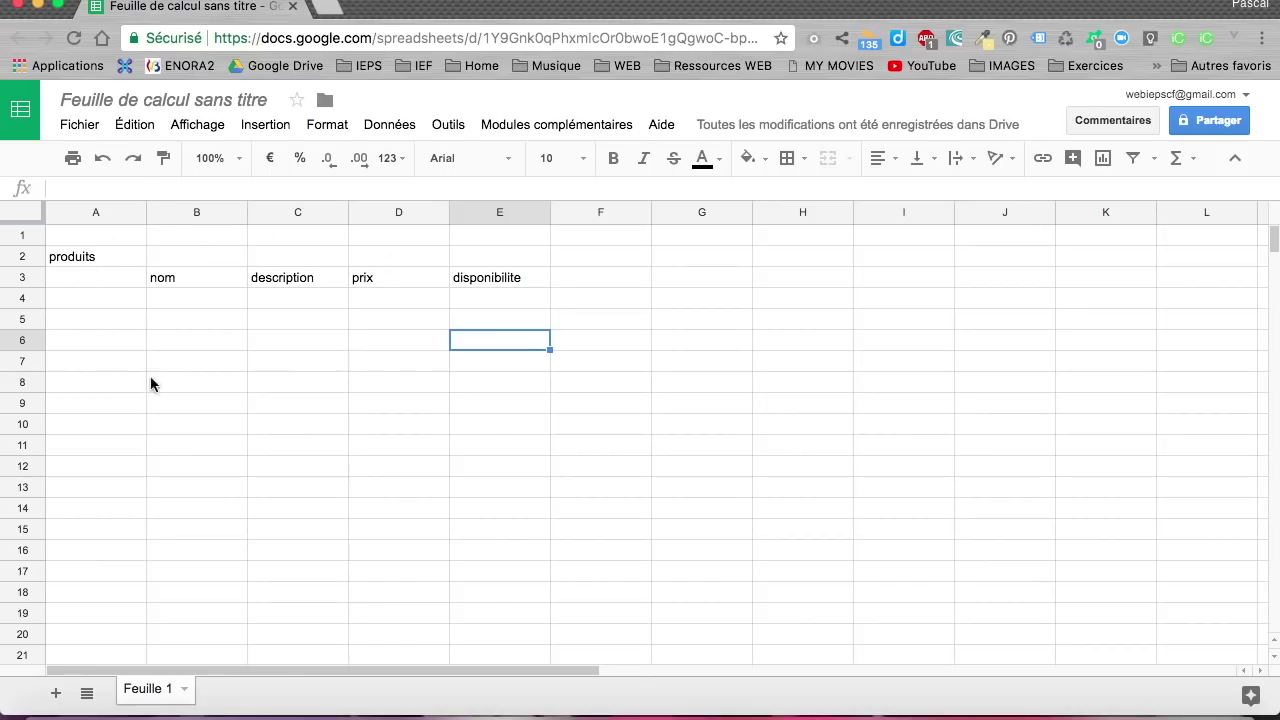
# Add the header "id" in cell A3 of the produits table
pyautogui.doubleClick(107, 277)
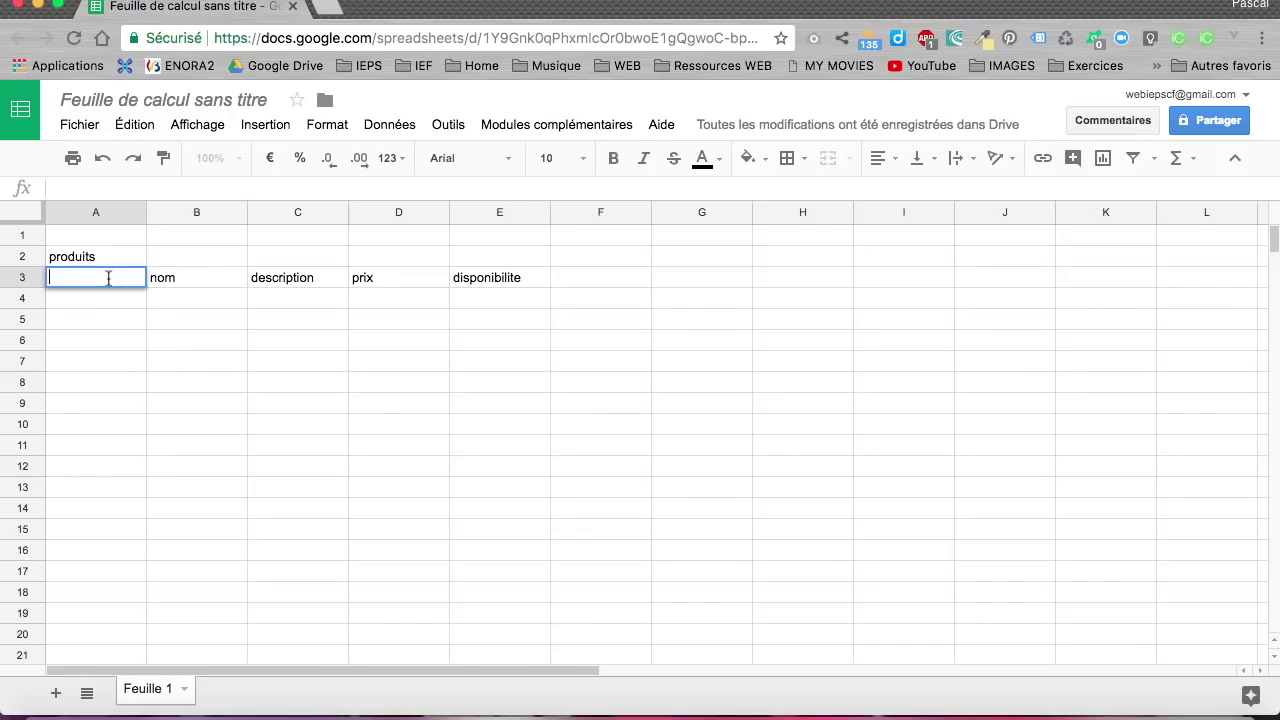
pyautogui.write('id')
pyautogui.click(204, 323)
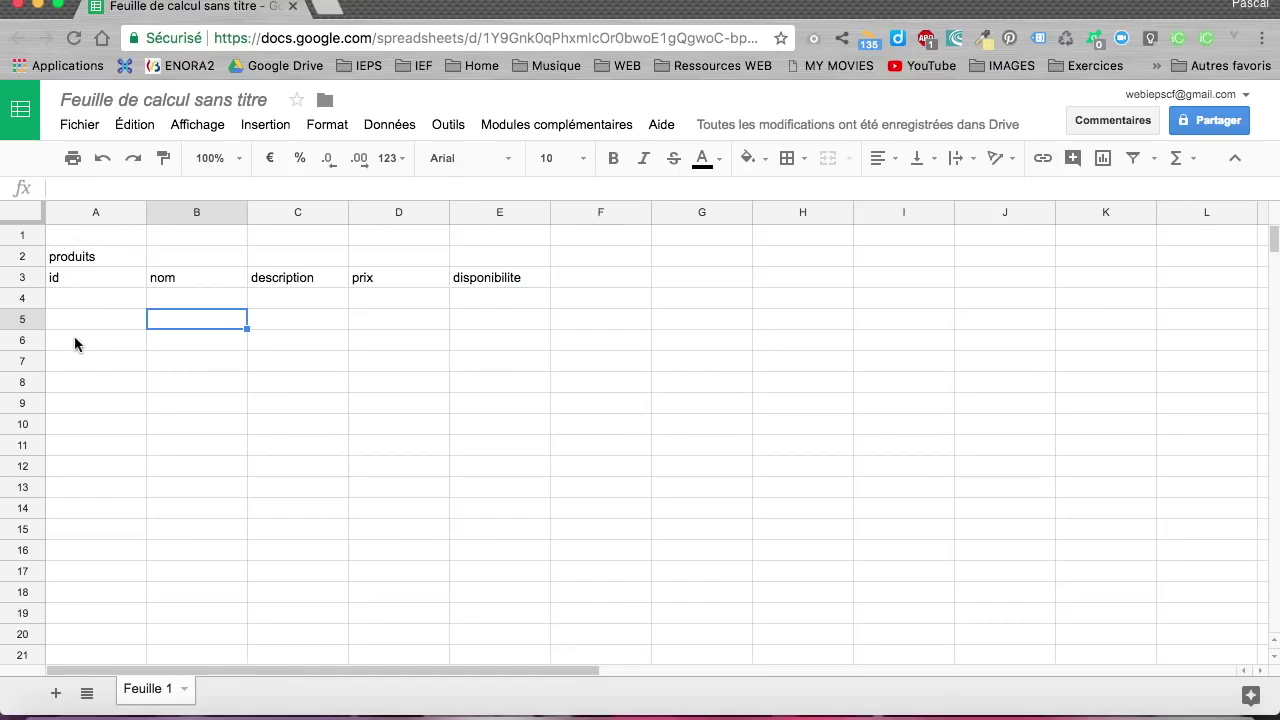
# Mark the id column of the produits table as primary key by changing its header to "id (PK)"
pyautogui.doubleClick(70, 278)
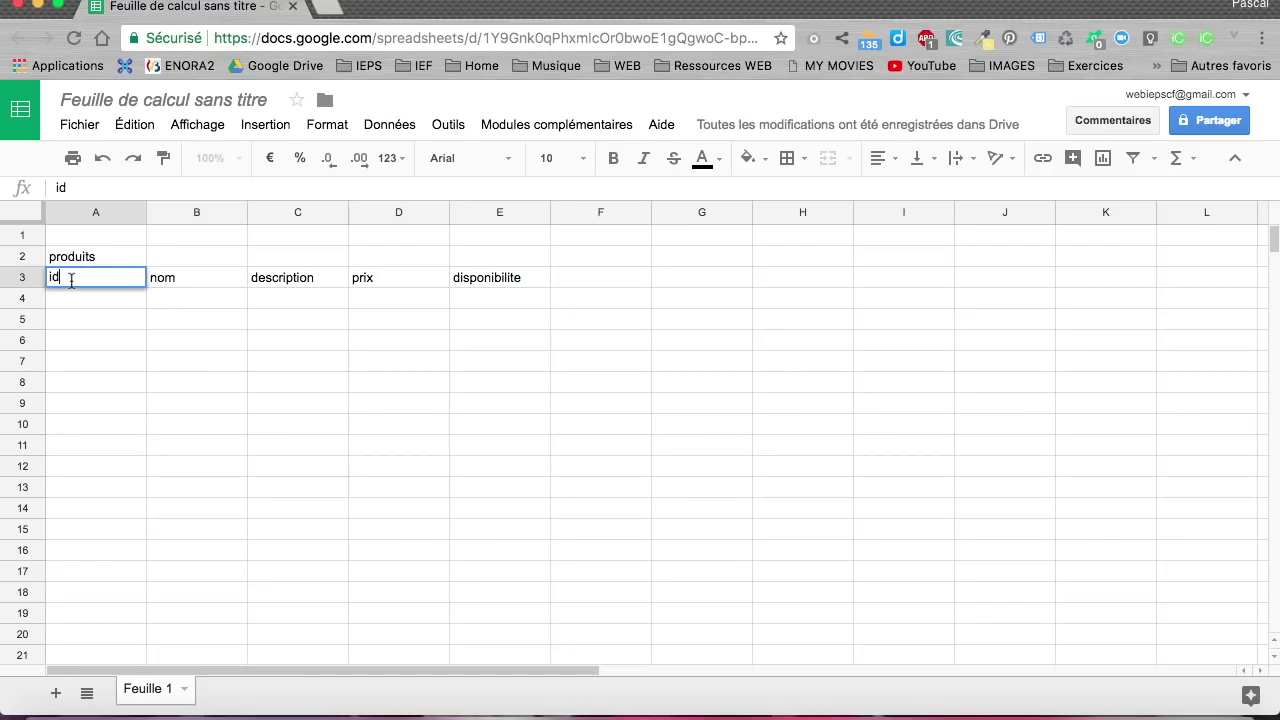
pyautogui.write('(PK°')
pyautogui.press('BackSpace')
pyautogui.write(')')
pyautogui.click(114, 322)
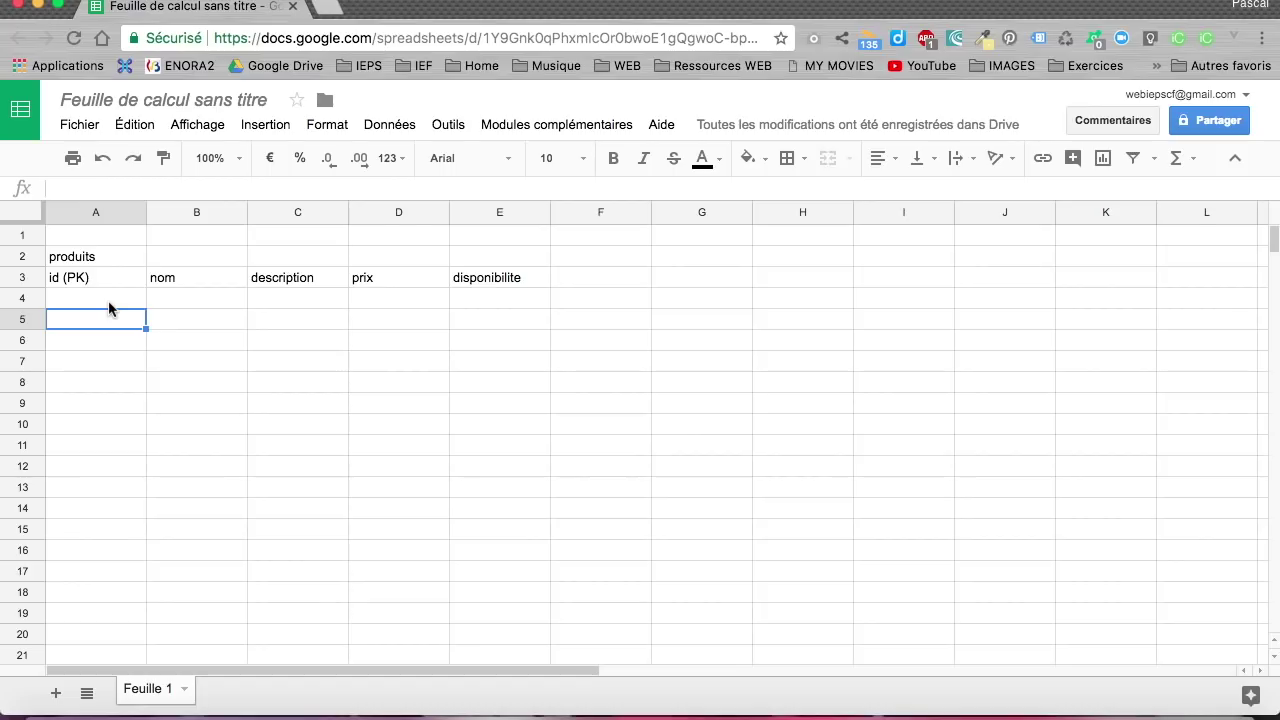
# Enter 1, "Des palmes" and "De magnifiques palmes" in cells A4 to C4, and fit column C's width to its content
pyautogui.doubleClick(105, 299)
pyautogui.write('1')
pyautogui.click(198, 300)
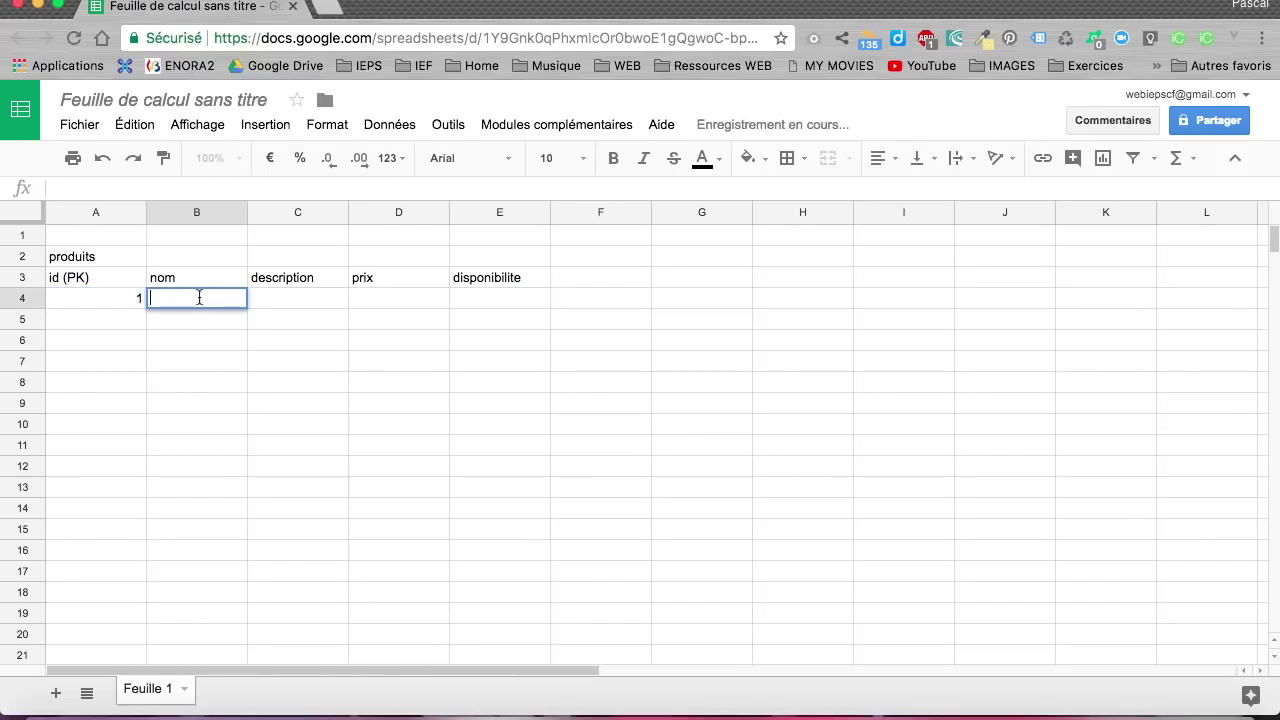
pyautogui.write('Des palmes')
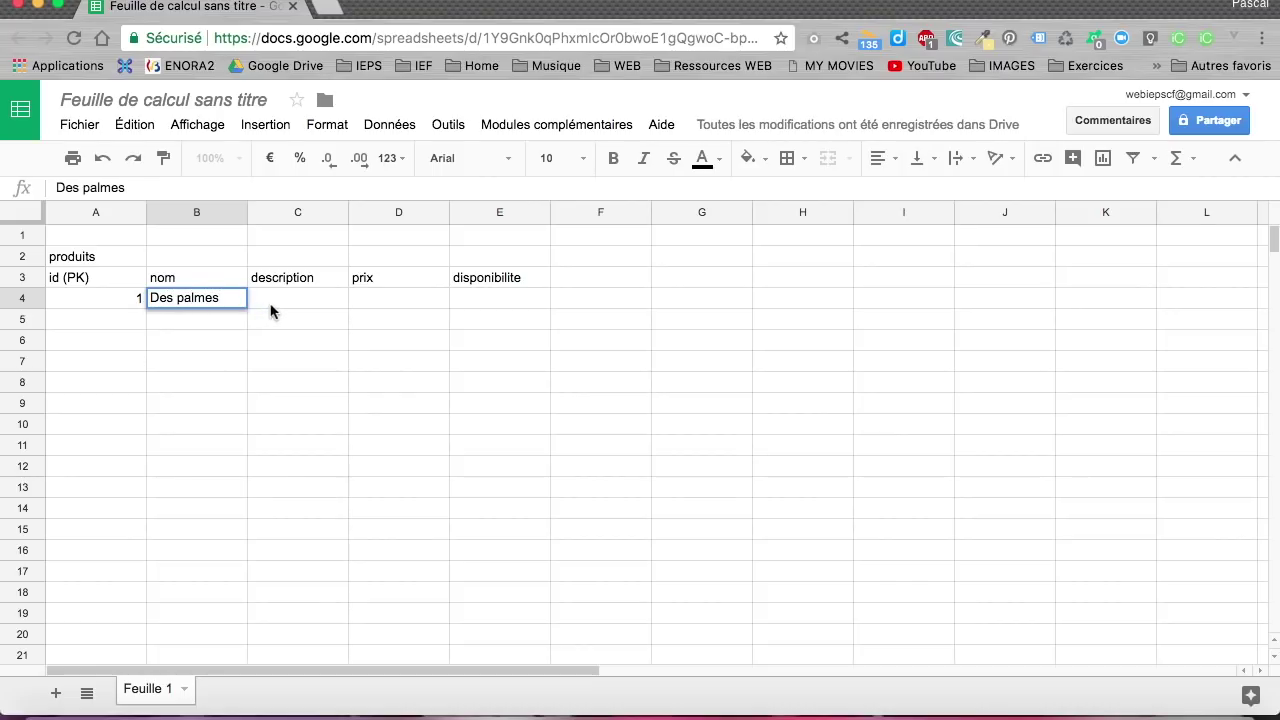
pyautogui.click(270, 304)
pyautogui.write('De magnifiques palmes')
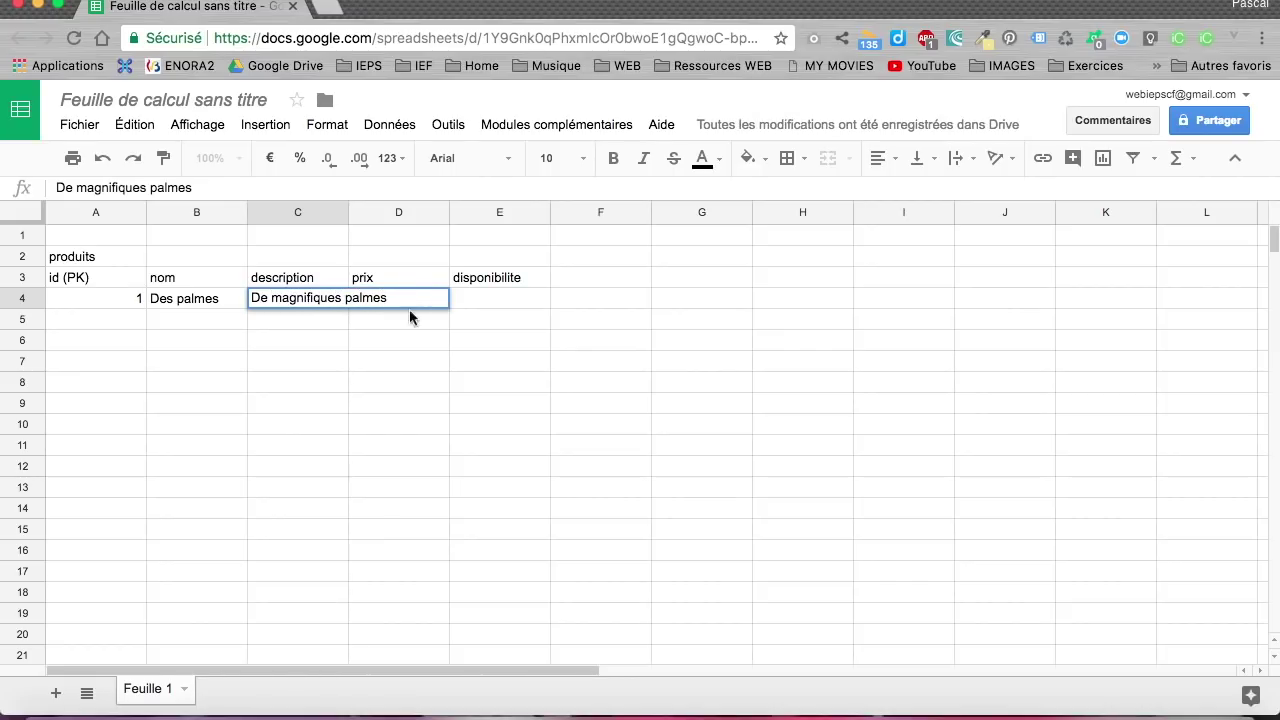
pyautogui.click(548, 320)
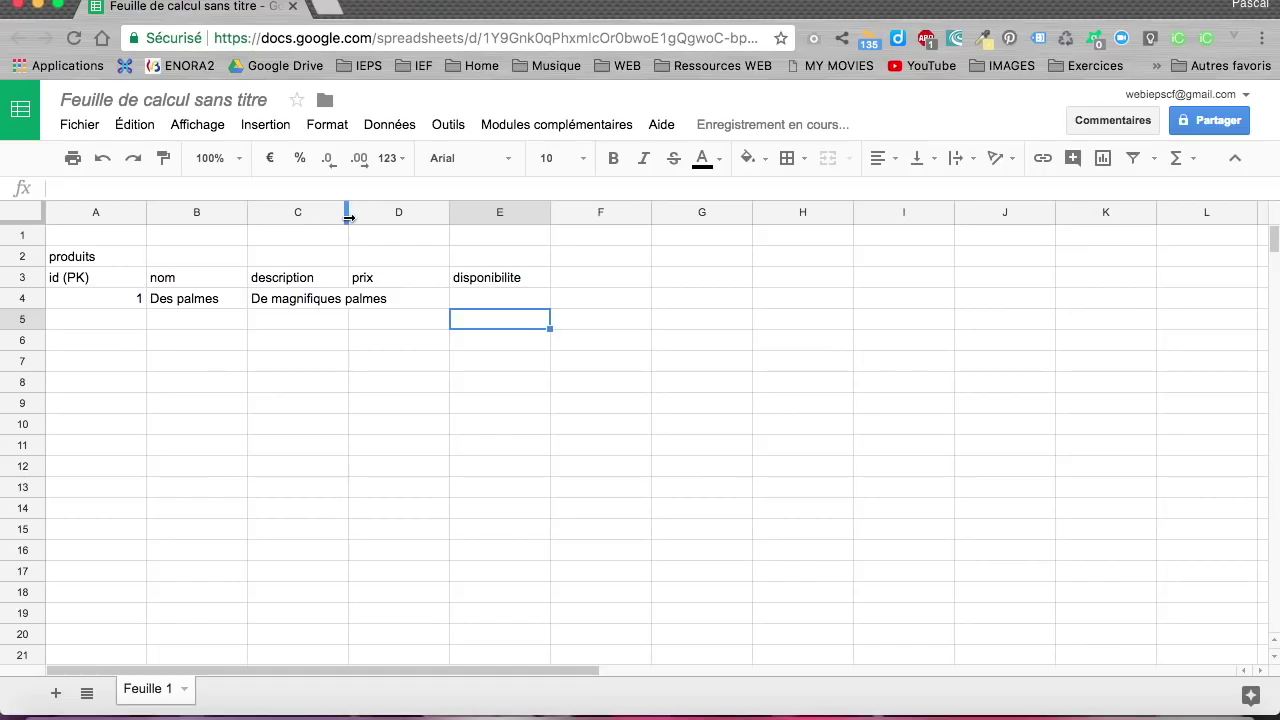
pyautogui.doubleClick(348, 217)
# Set the first product's prix to 59.90 and its disponibilite to 1 in row 4
pyautogui.click(431, 299)
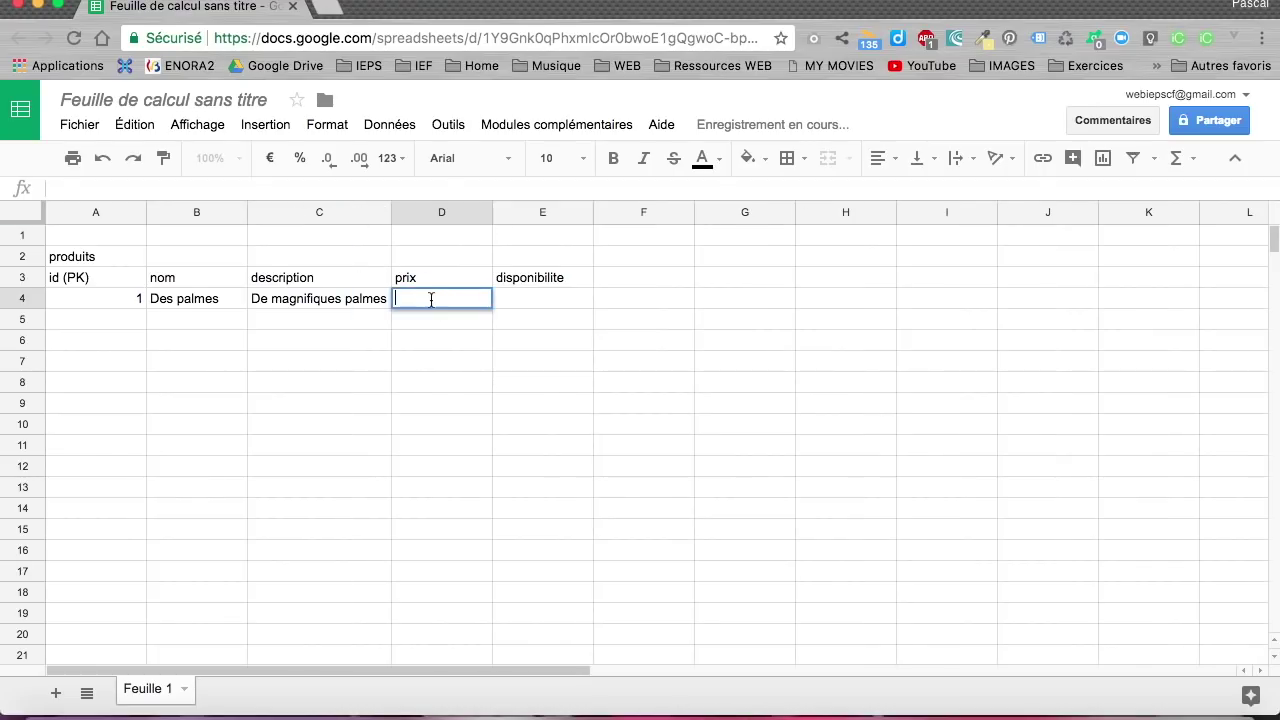
pyautogui.write('59.90')
pyautogui.doubleClick(515, 298)
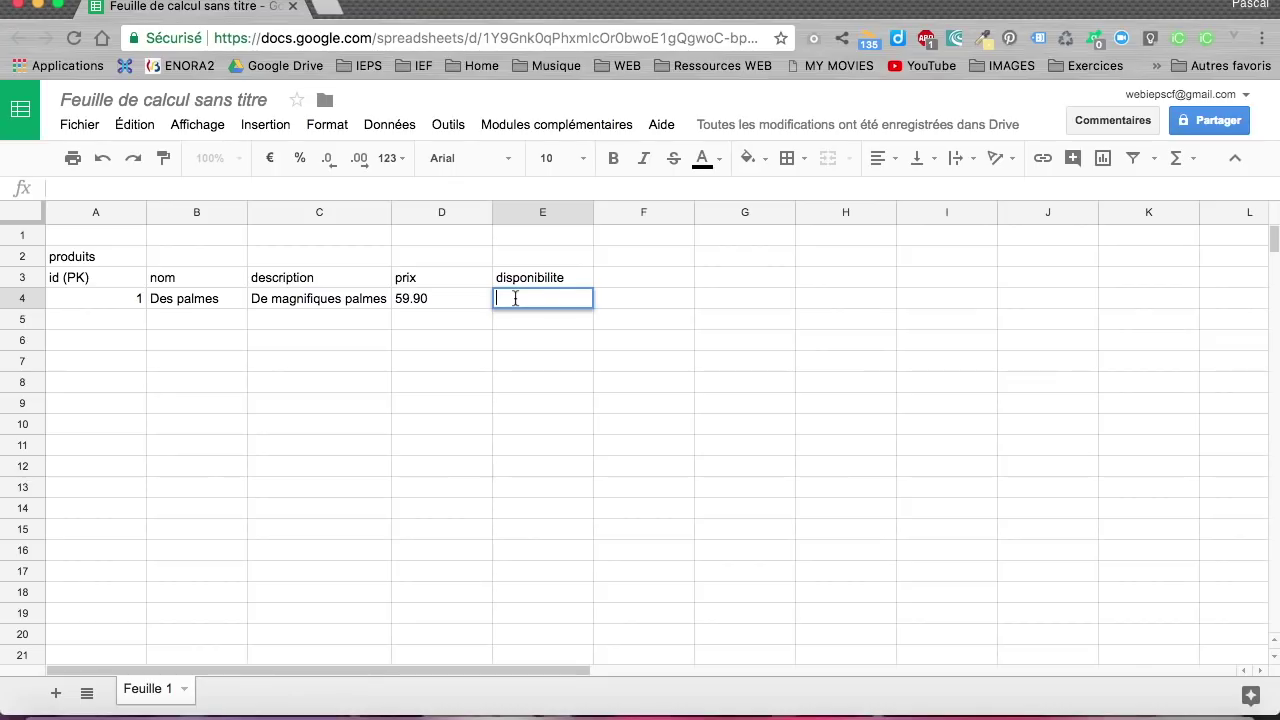
pyautogui.write('1')
pyautogui.click(563, 345)
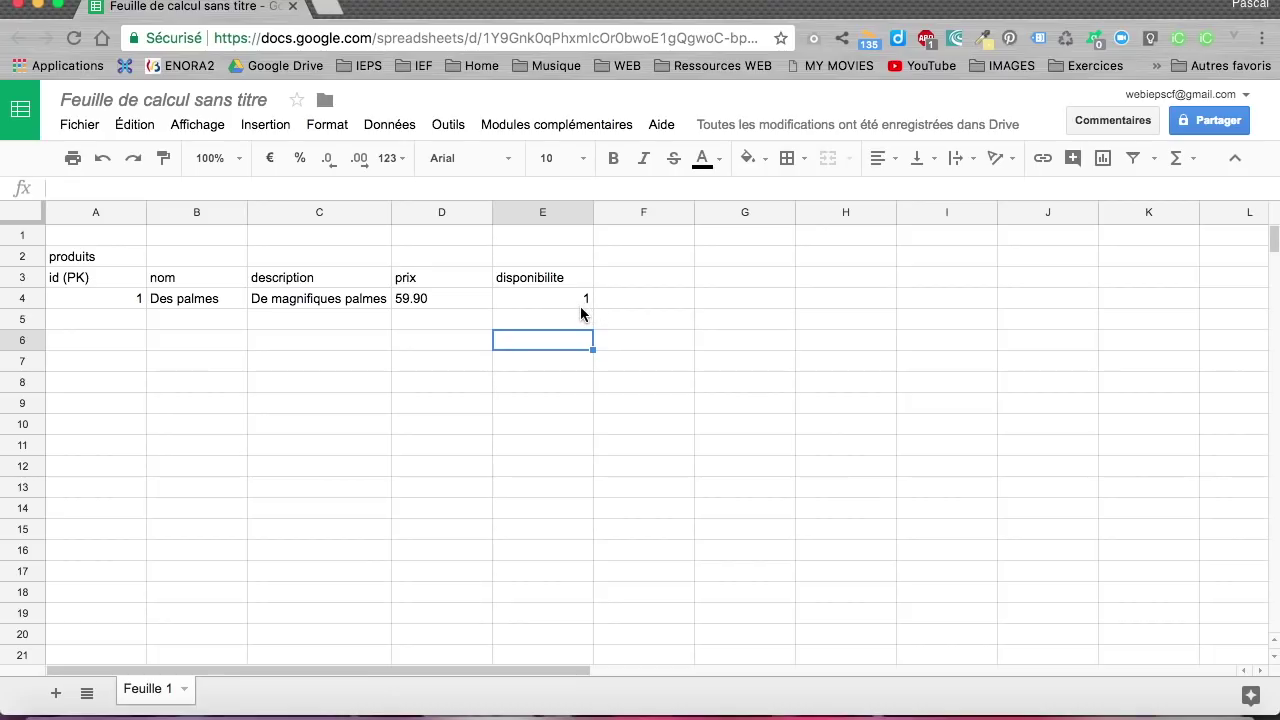
# Start the second product in row 5 with id 2, nom "Un sandwich" and description "Un très bon sandwich"
pyautogui.click(111, 315)
pyautogui.write('2')
pyautogui.doubleClick(186, 316)
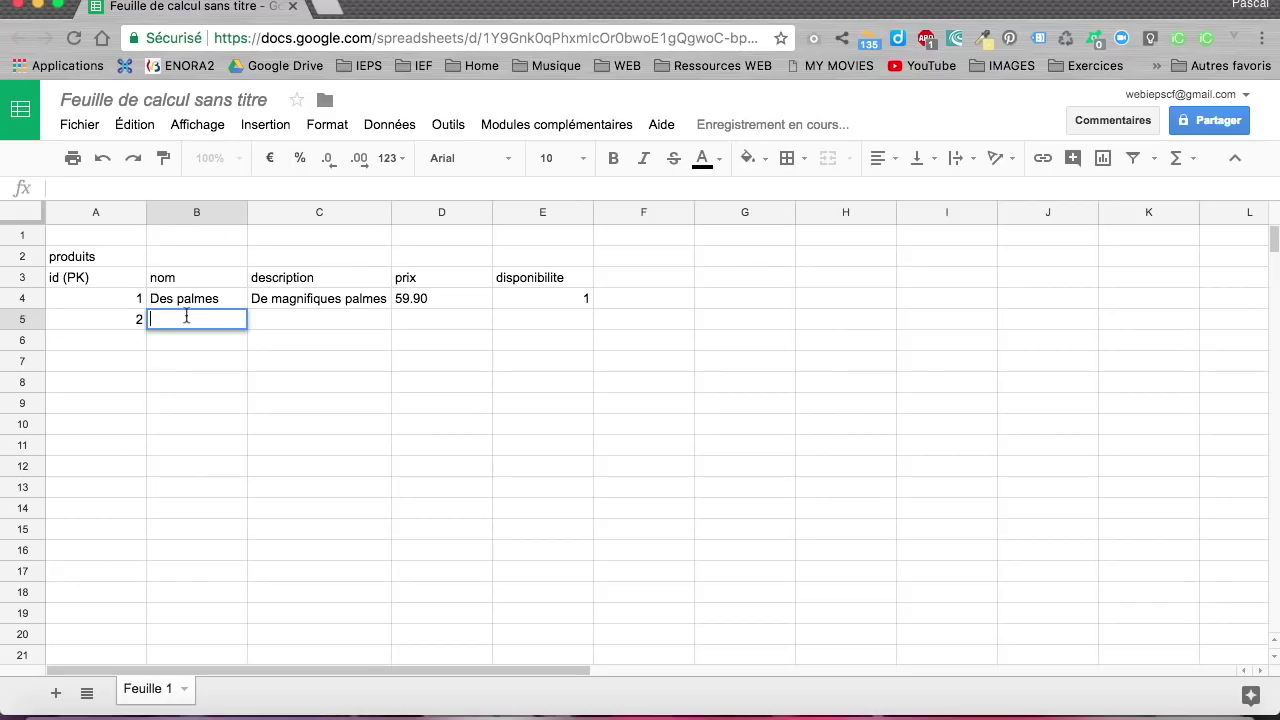
pyautogui.write('Un san')
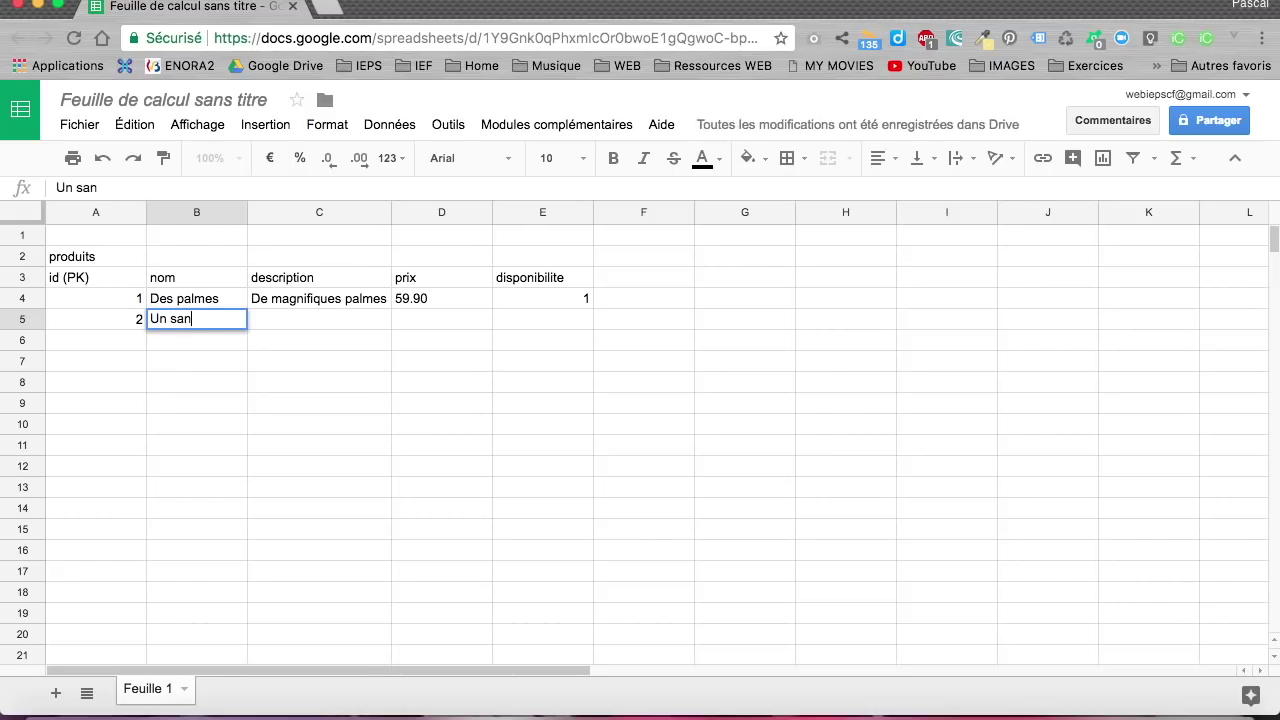
pyautogui.write('dwich')
pyautogui.doubleClick(272, 319)
pyautogui.write('Un tr')
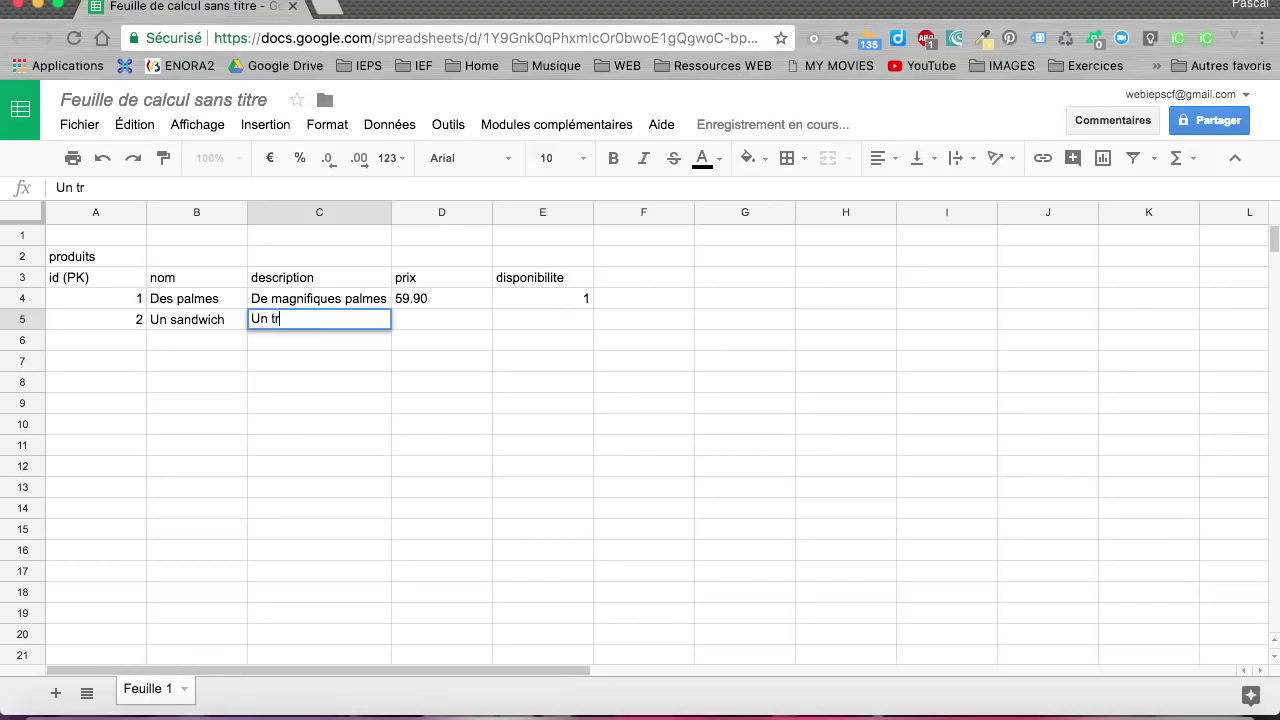
pyautogui.write('ès bon san')
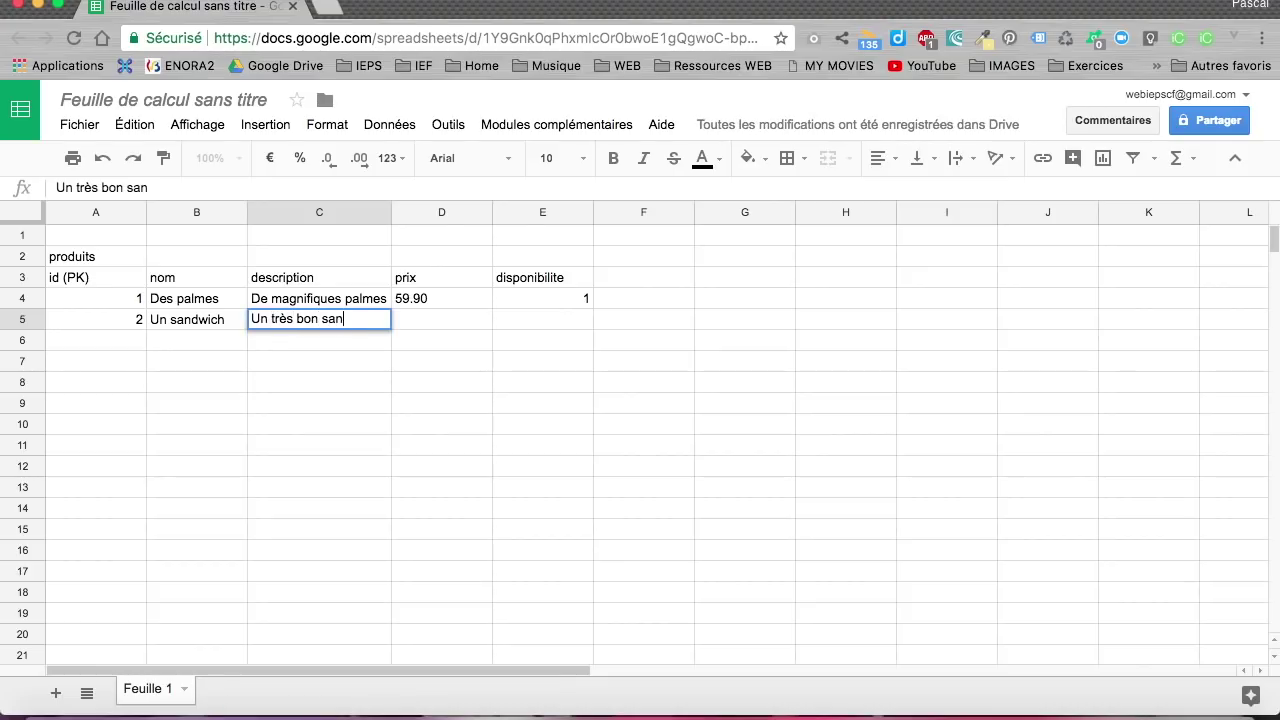
pyautogui.write('dwich')
# Set the sandwich's prix to 14.90 and its disponibilite to 0 in row 5
pyautogui.click(430, 318)
pyautogui.write('14.90')
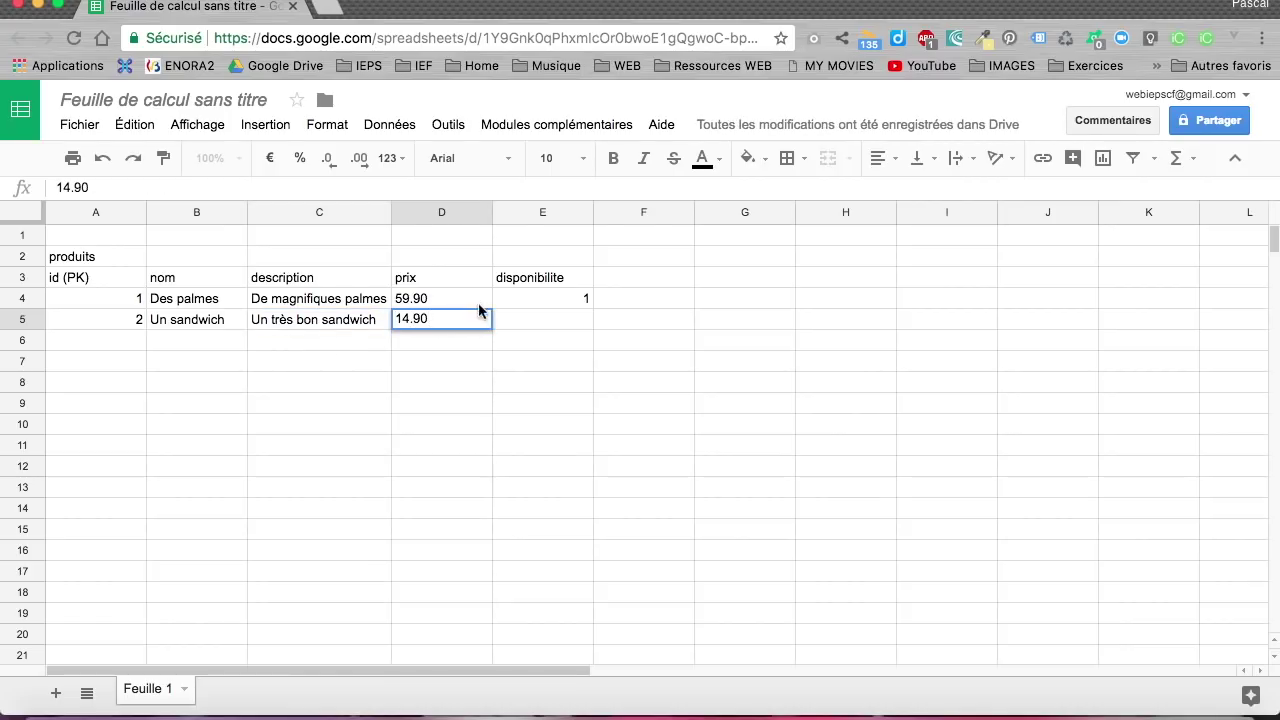
pyautogui.click(543, 320)
pyautogui.write('0')
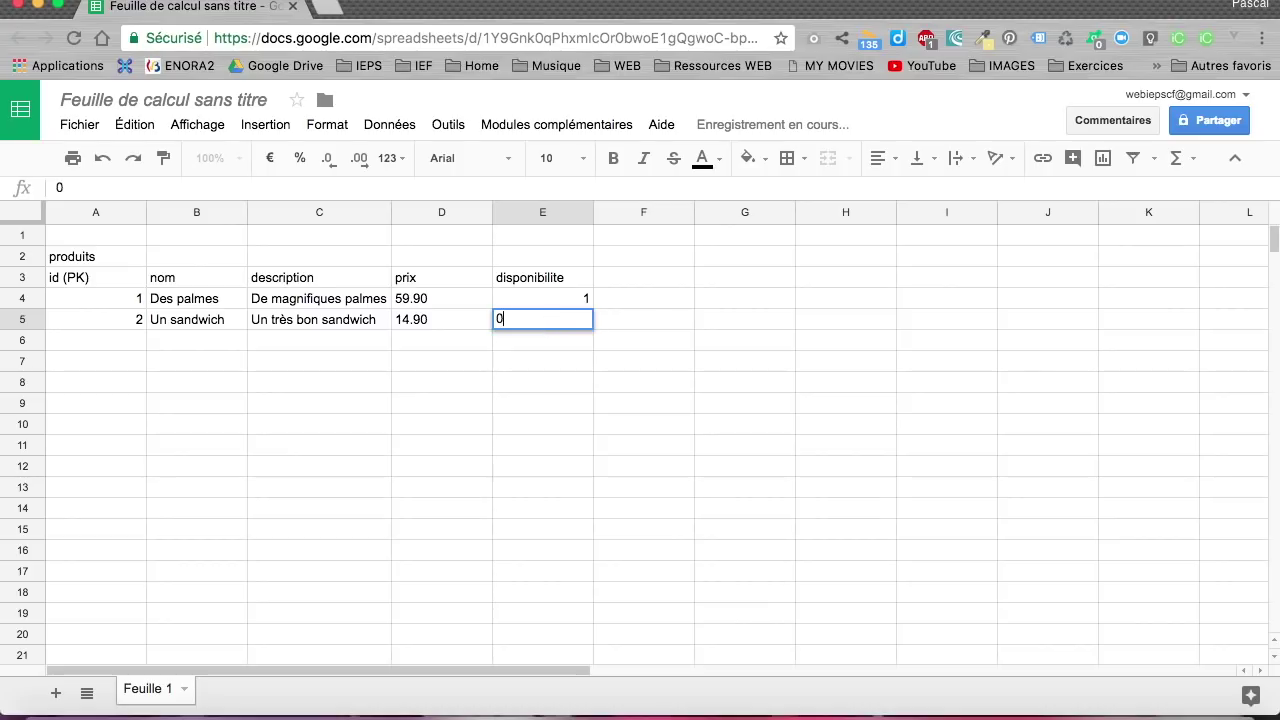
pyautogui.click(686, 364)
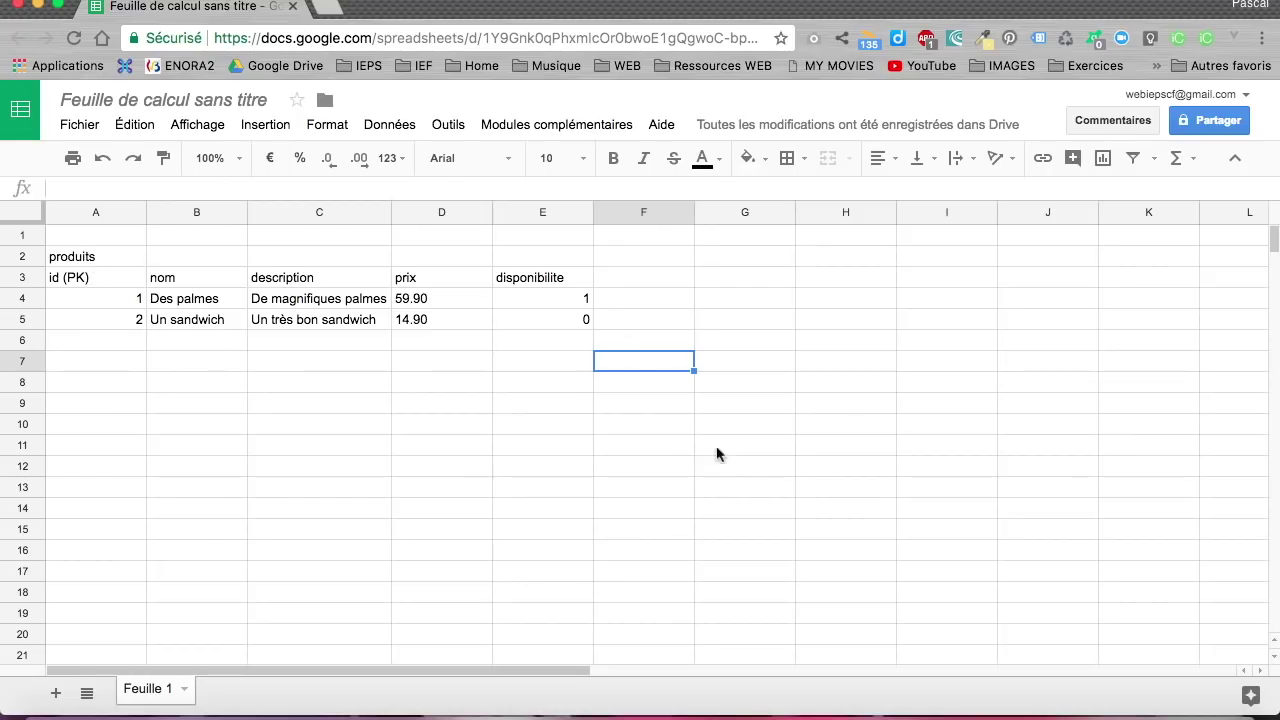
# Create a second table named "categories" in A8 with the headers "id" and "nom" in A9 and B9
pyautogui.doubleClick(120, 380)
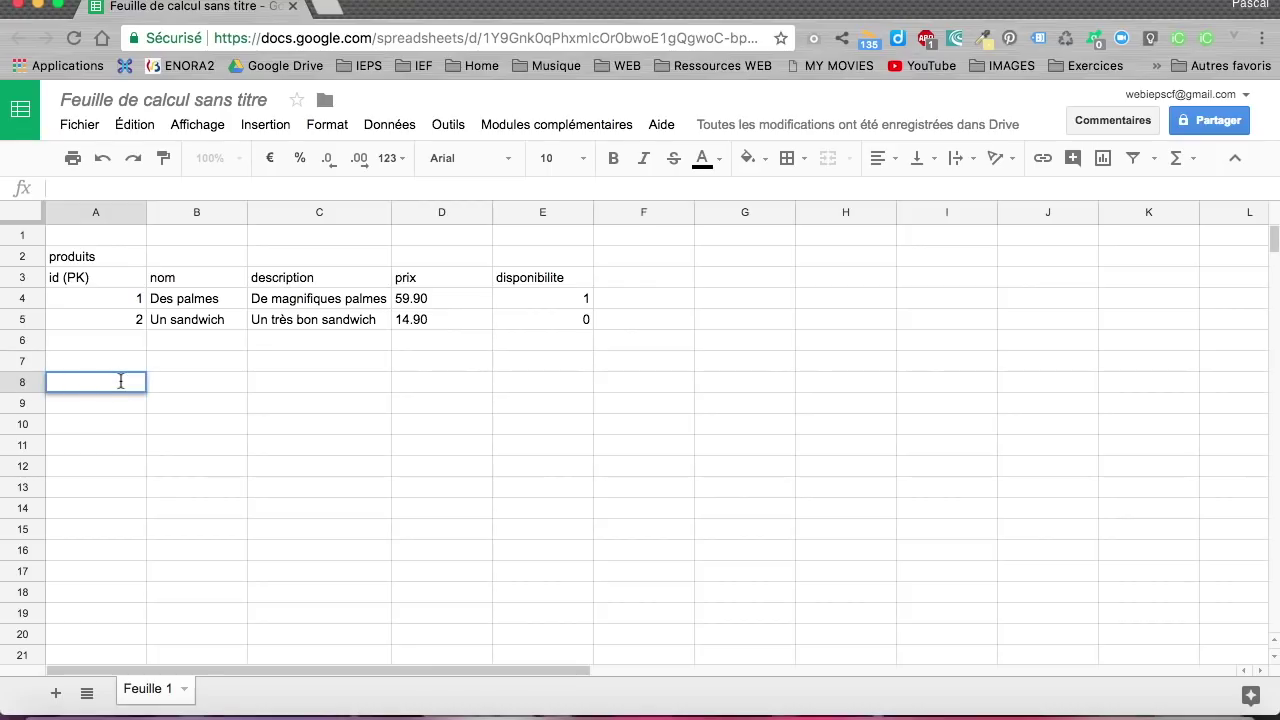
pyautogui.write('categories')
pyautogui.doubleClick(120, 406)
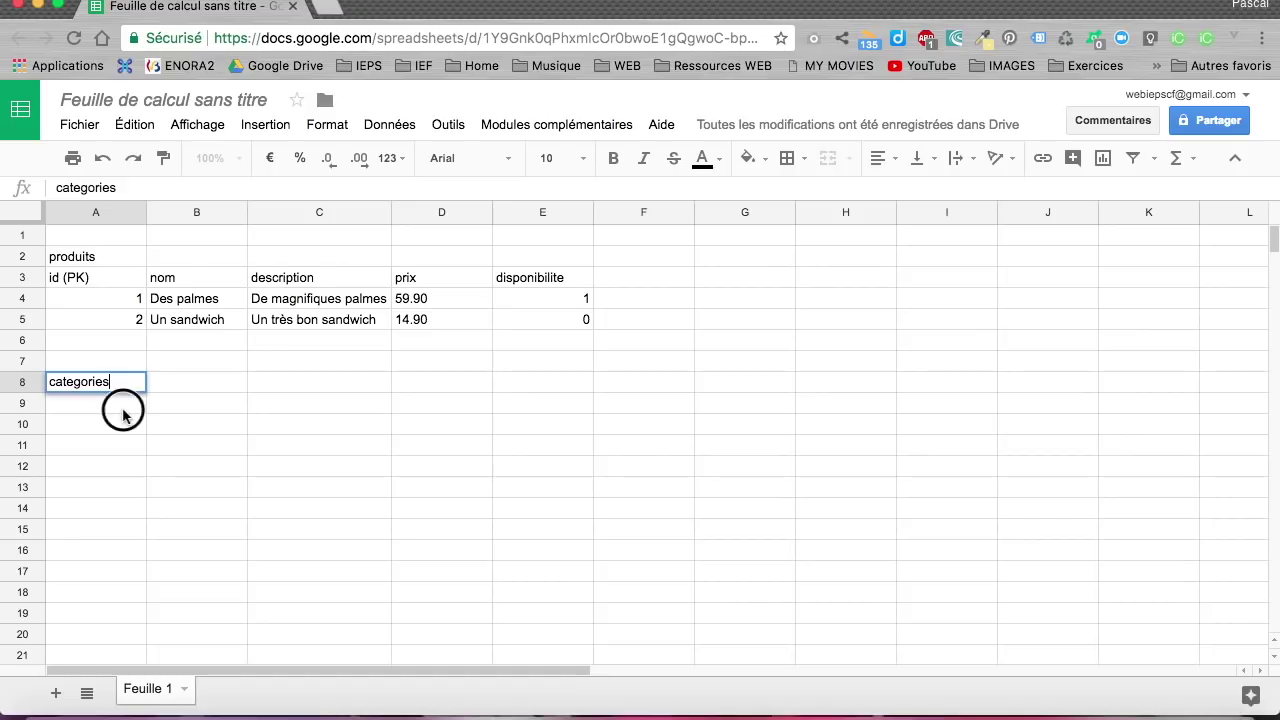
pyautogui.write('id')
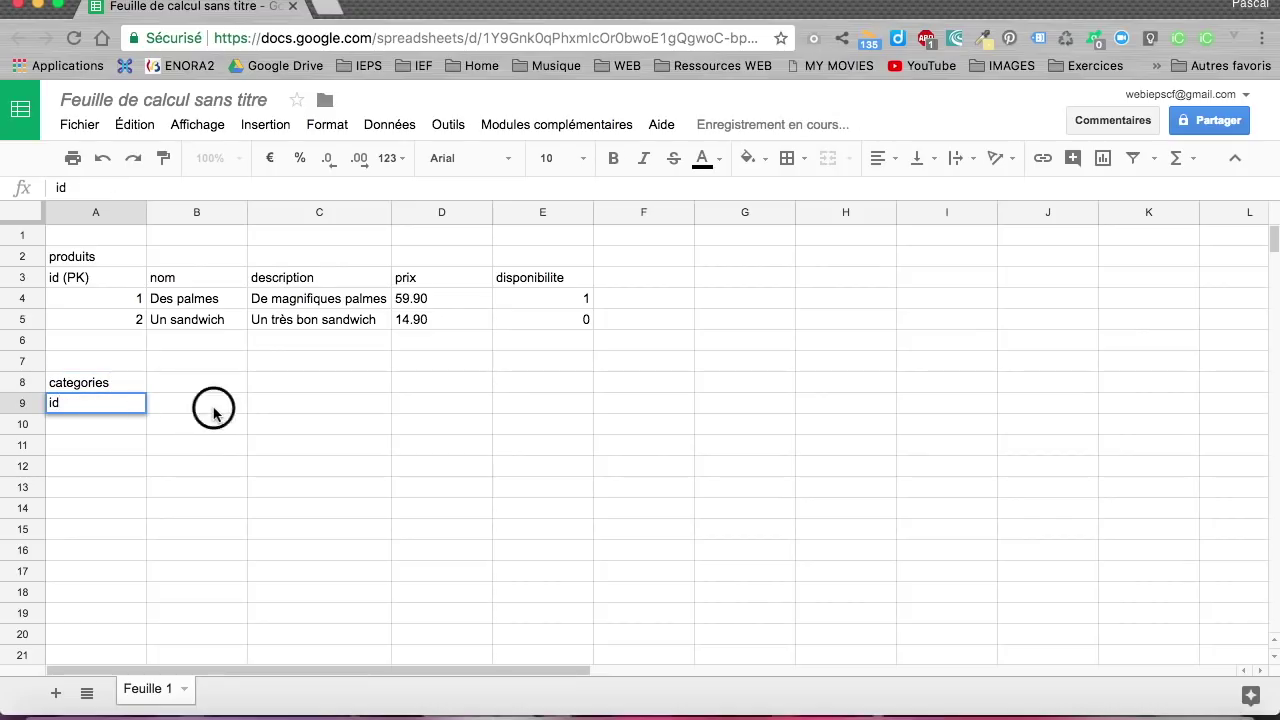
pyautogui.doubleClick(213, 408)
pyautogui.write('nom')
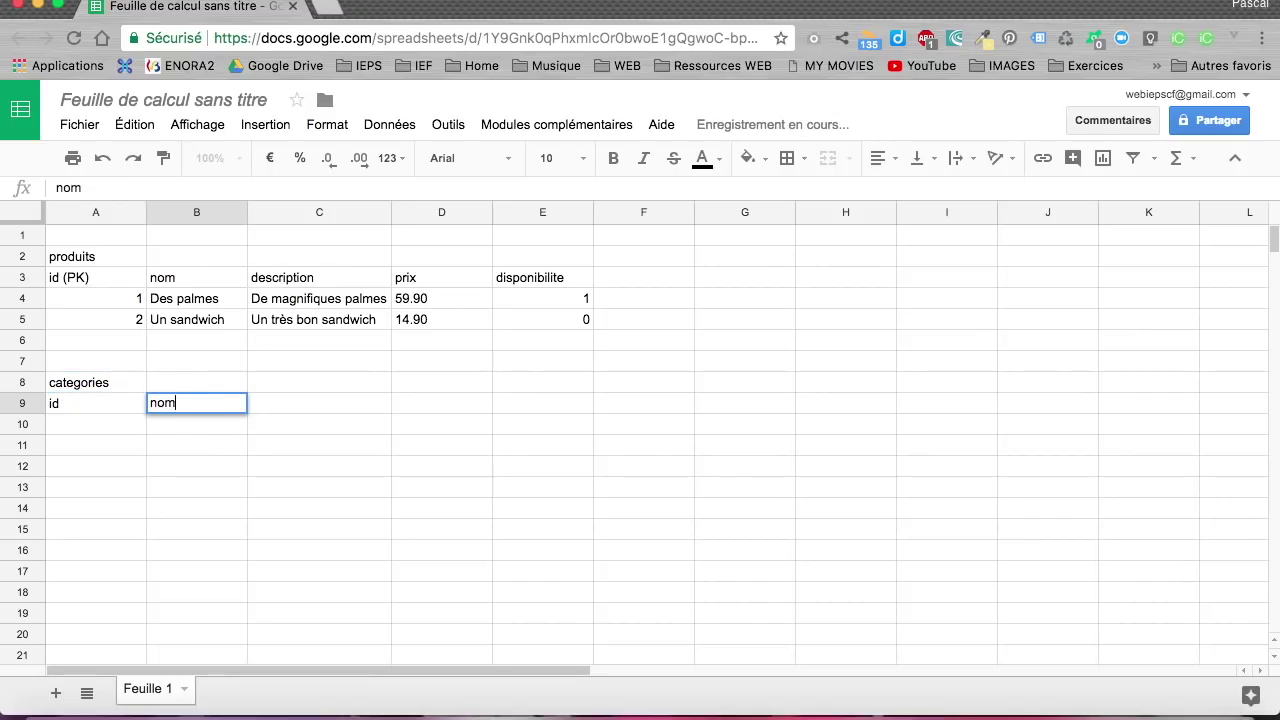
# Add the first category in row 10 with id 1 and nom "Articles de sport"
pyautogui.doubleClick(108, 424)
pyautogui.write('1')
pyautogui.doubleClick(174, 427)
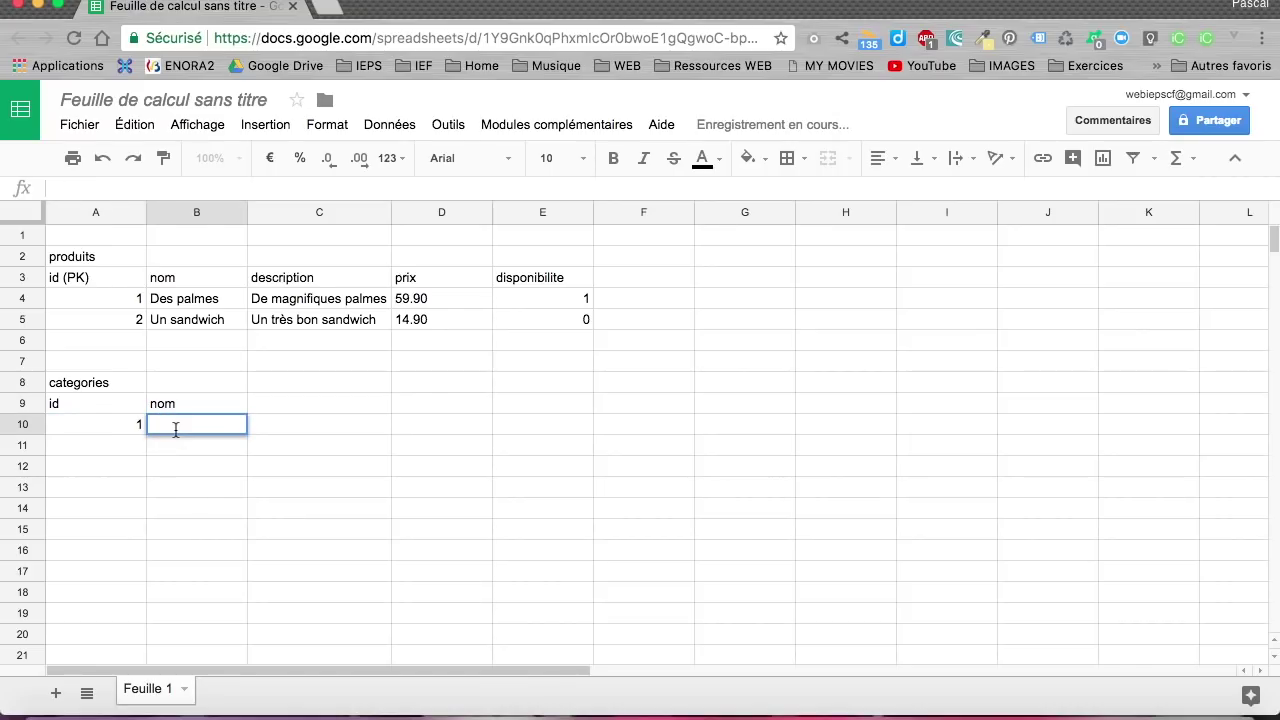
pyautogui.write('Articles')
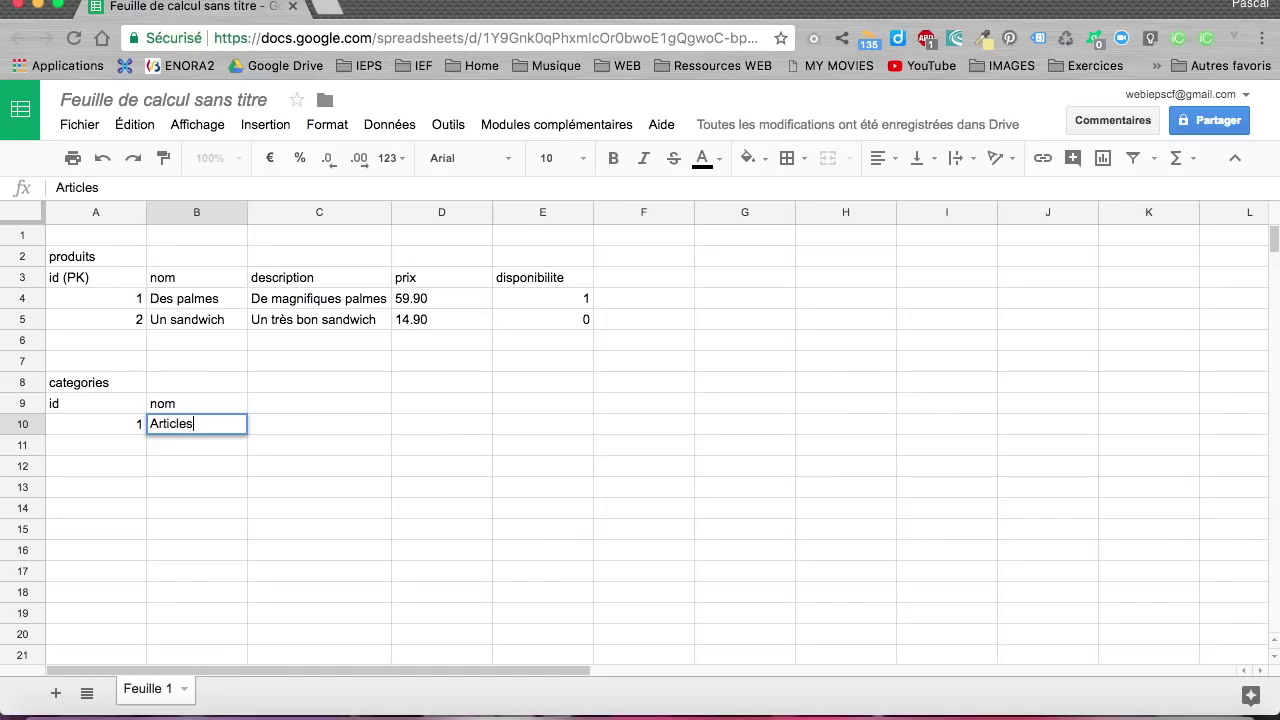
pyautogui.write(' de sport')
# Add the second category in row 11 with id 2 and nom "Alimentation"
pyautogui.click(128, 445)
pyautogui.write('2')
pyautogui.click(177, 449)
pyautogui.doubleClick(178, 450)
pyautogui.write('Alimentation')
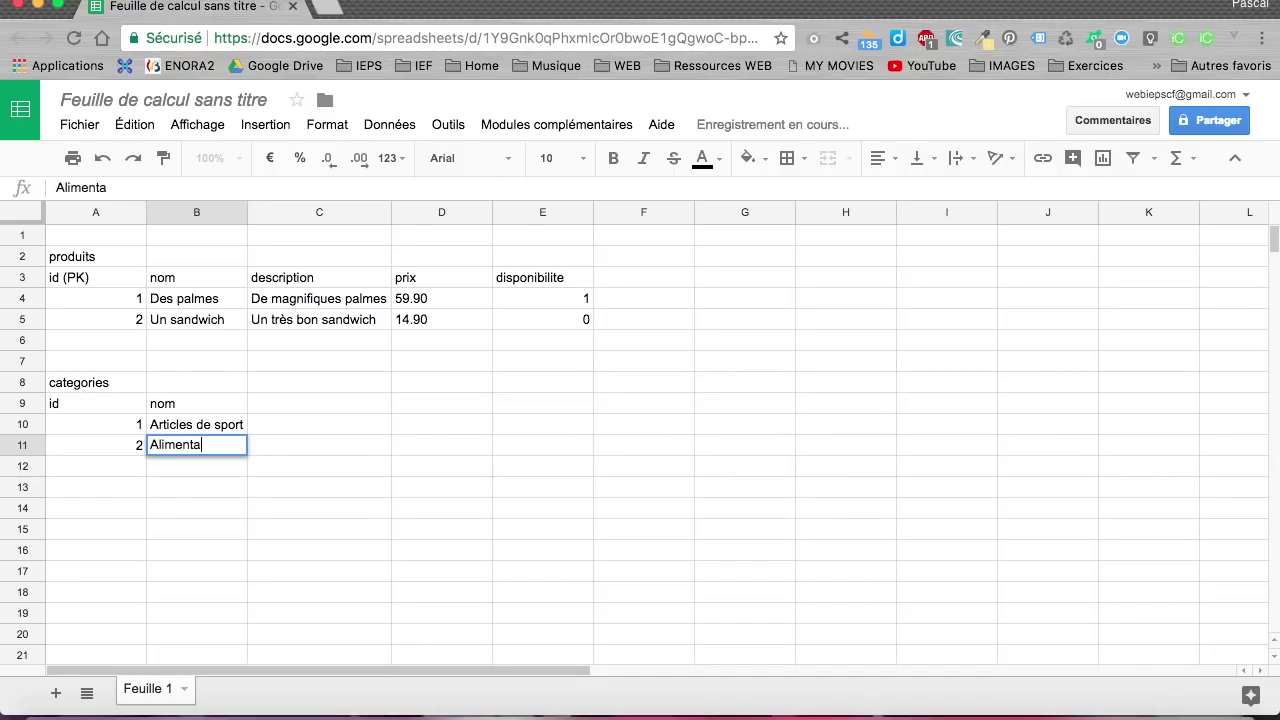
pyautogui.click(346, 490)
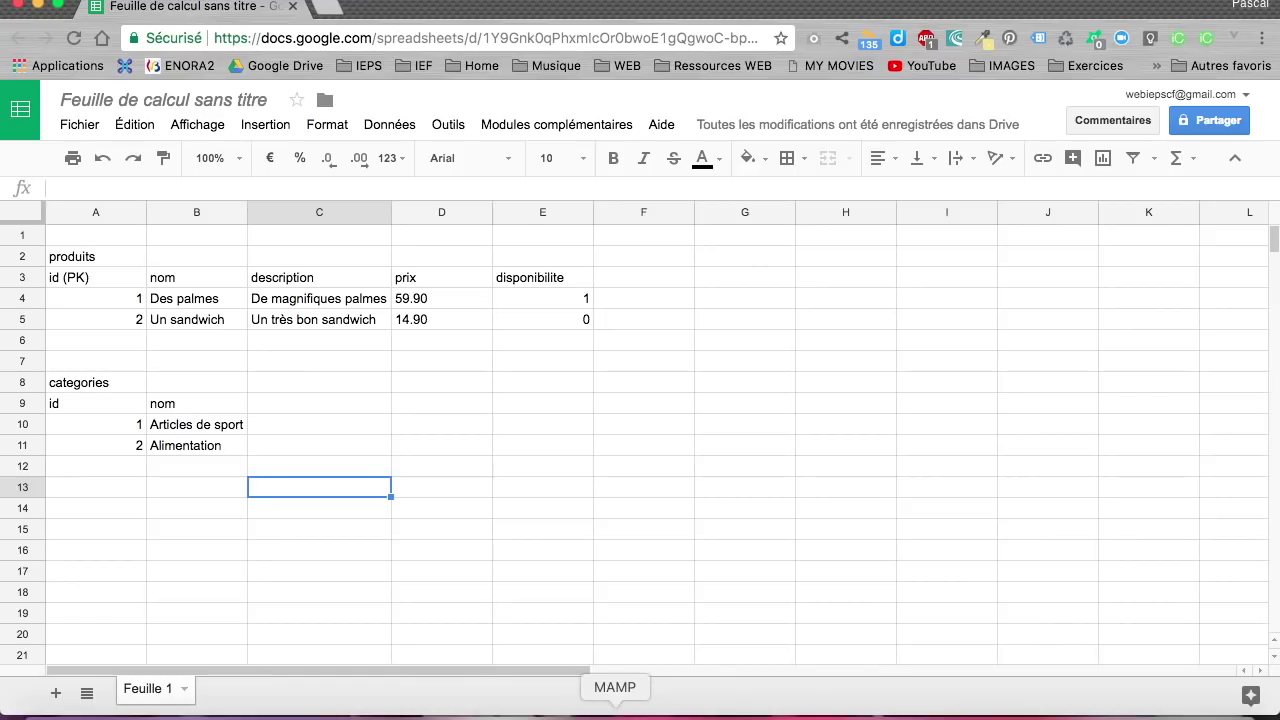
# Switch to MAMP to check the Apache and MySQL server status, and return to the spreadsheet
pyautogui.click(615, 712)
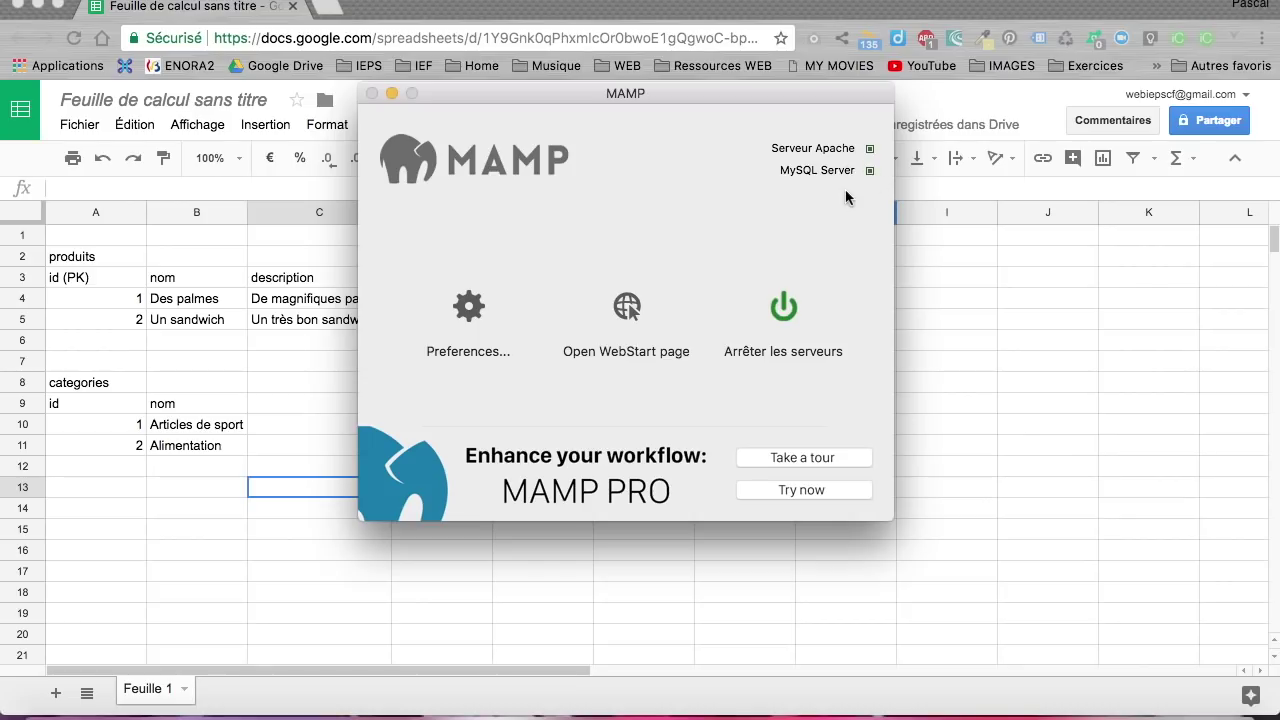
pyautogui.click(715, 578)
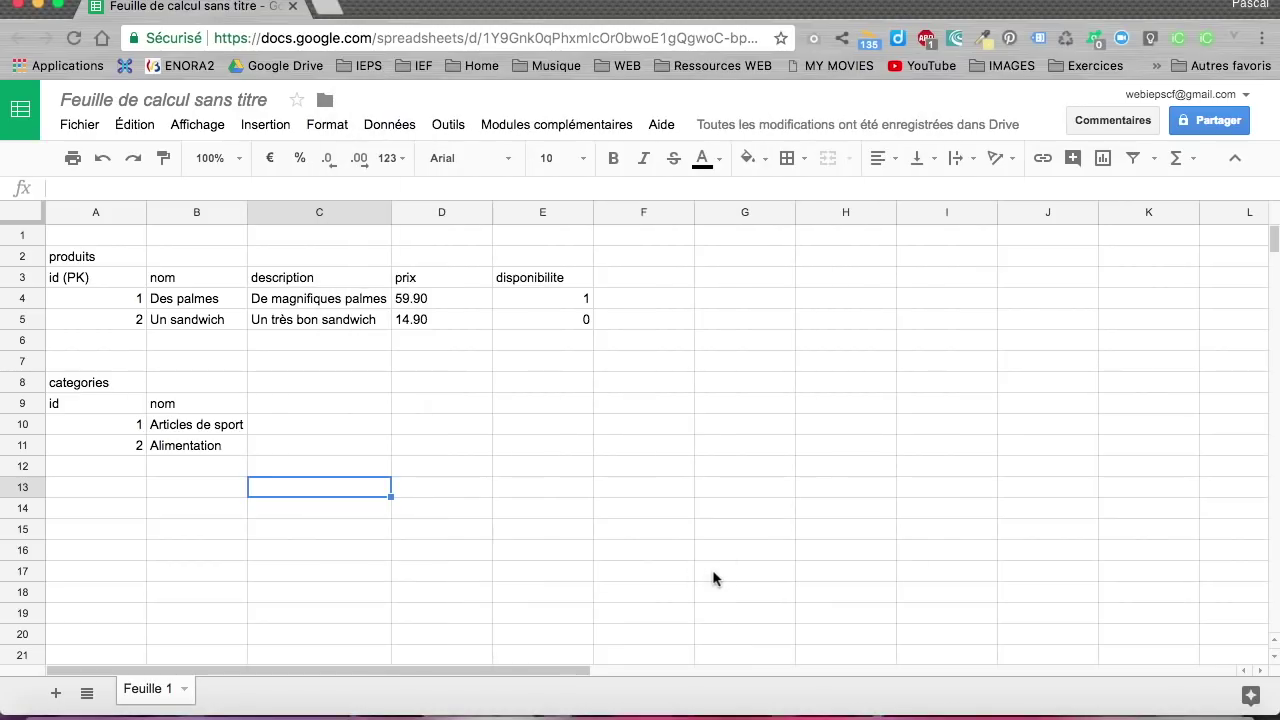
# Switch to MySQL Workbench, create a new data model and add an EER diagram to it
pyautogui.click(666, 716)
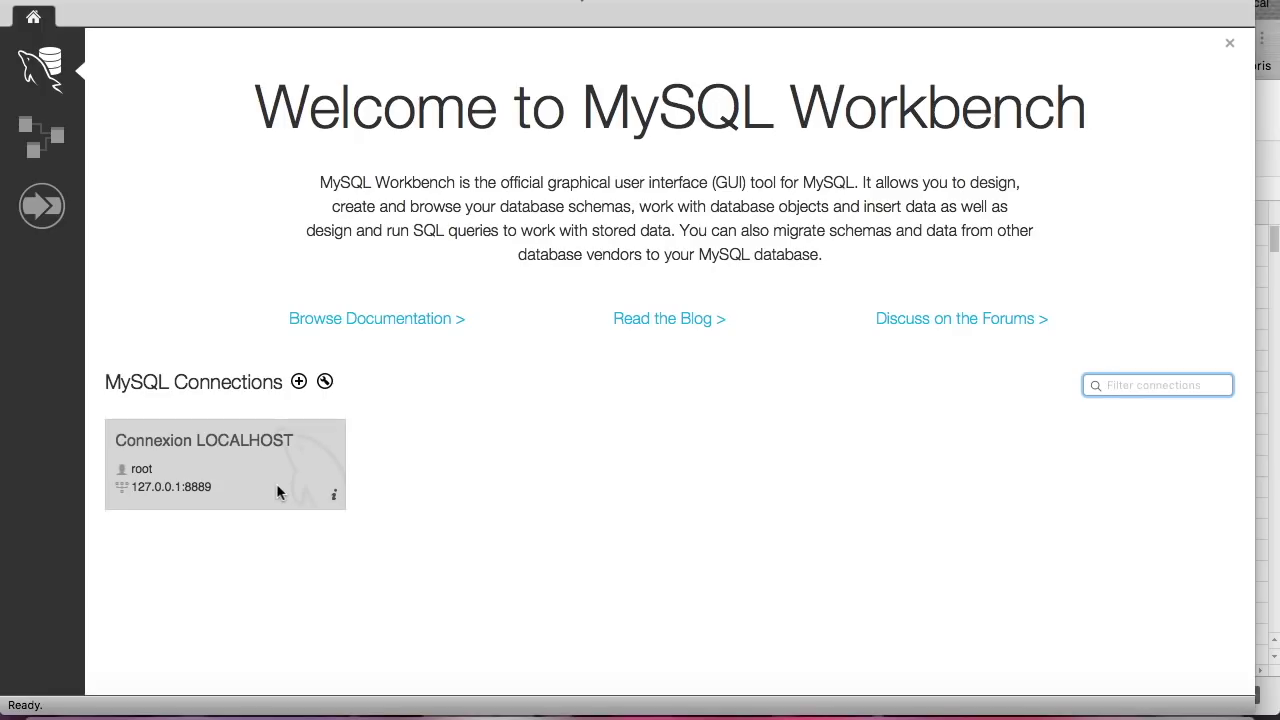
pyautogui.click(44, 148)
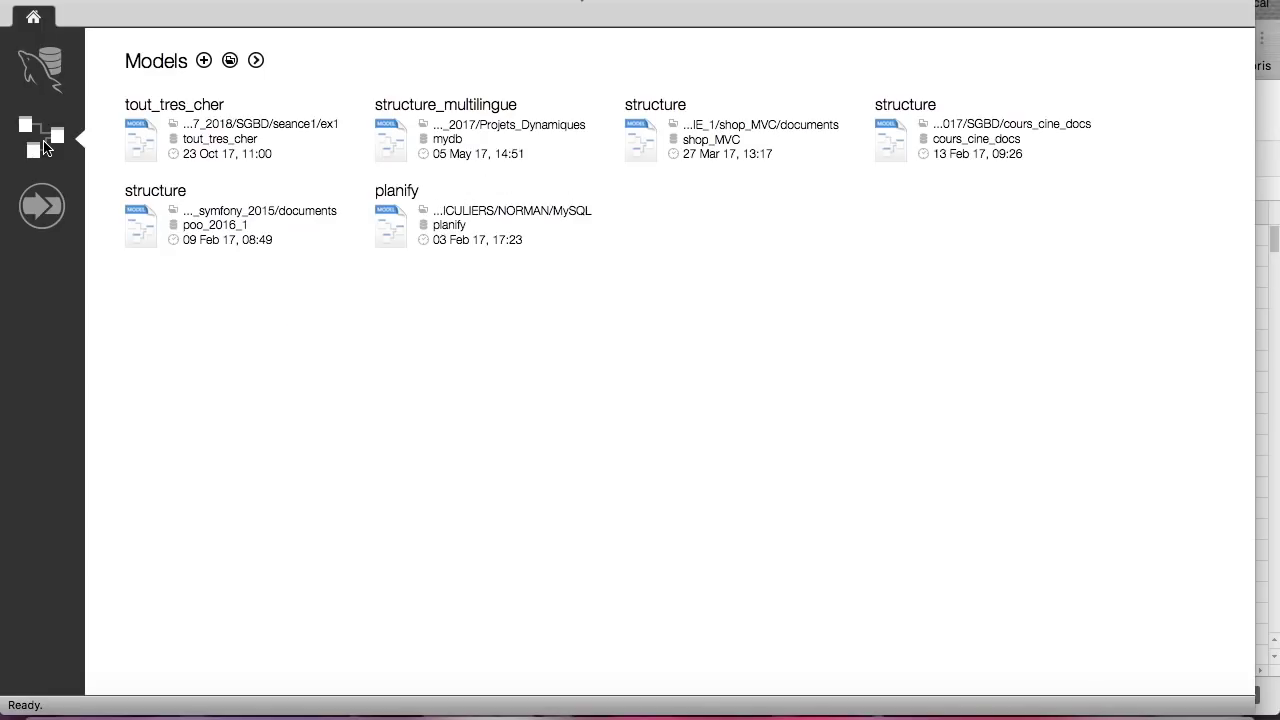
pyautogui.click(205, 62)
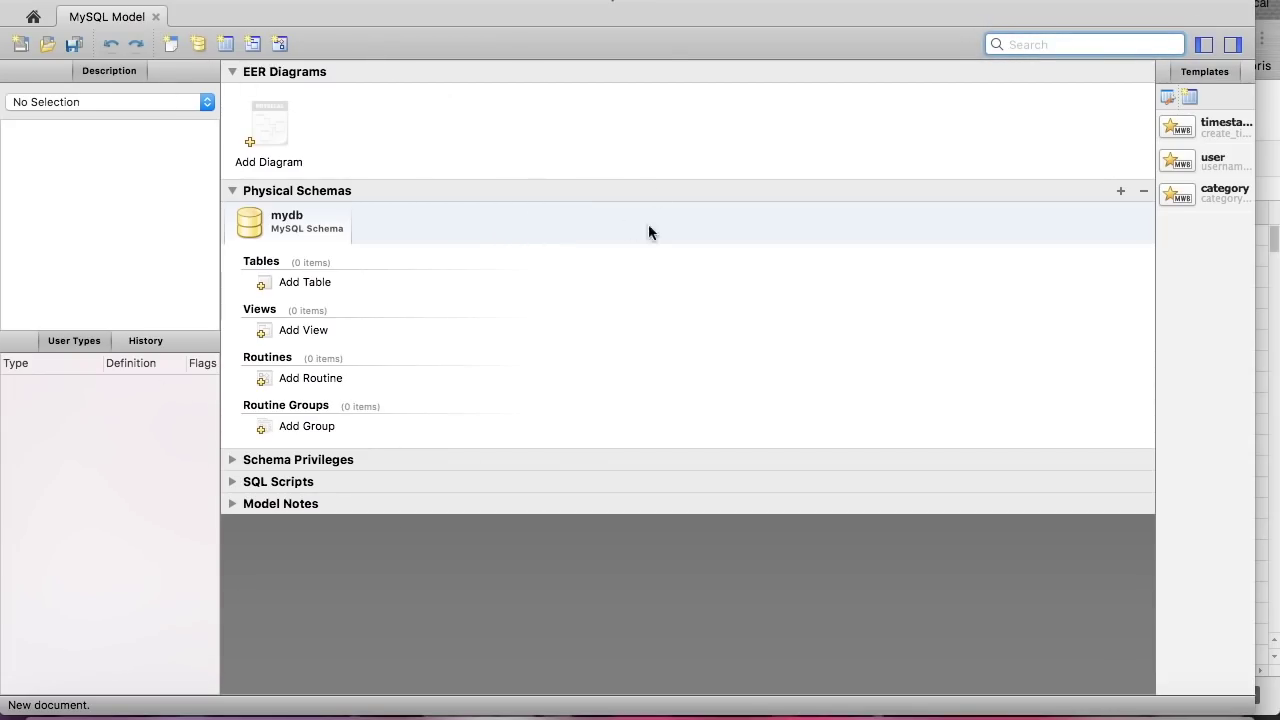
pyautogui.doubleClick(270, 130)
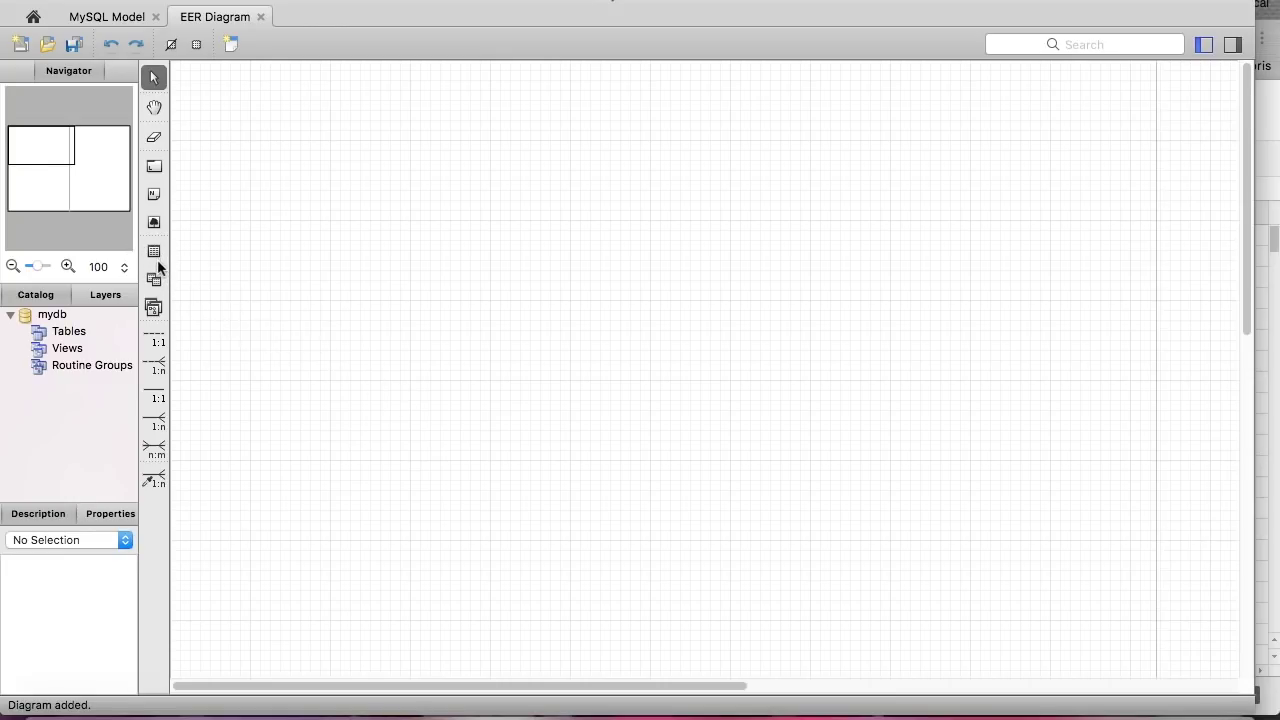
# Rename the diagram's default schema to "mon_magasin"
pyautogui.doubleClick(58, 315)
pyautogui.click(340, 571)
pyautogui.moveTo(342, 571); pyautogui.dragTo(240, 579)
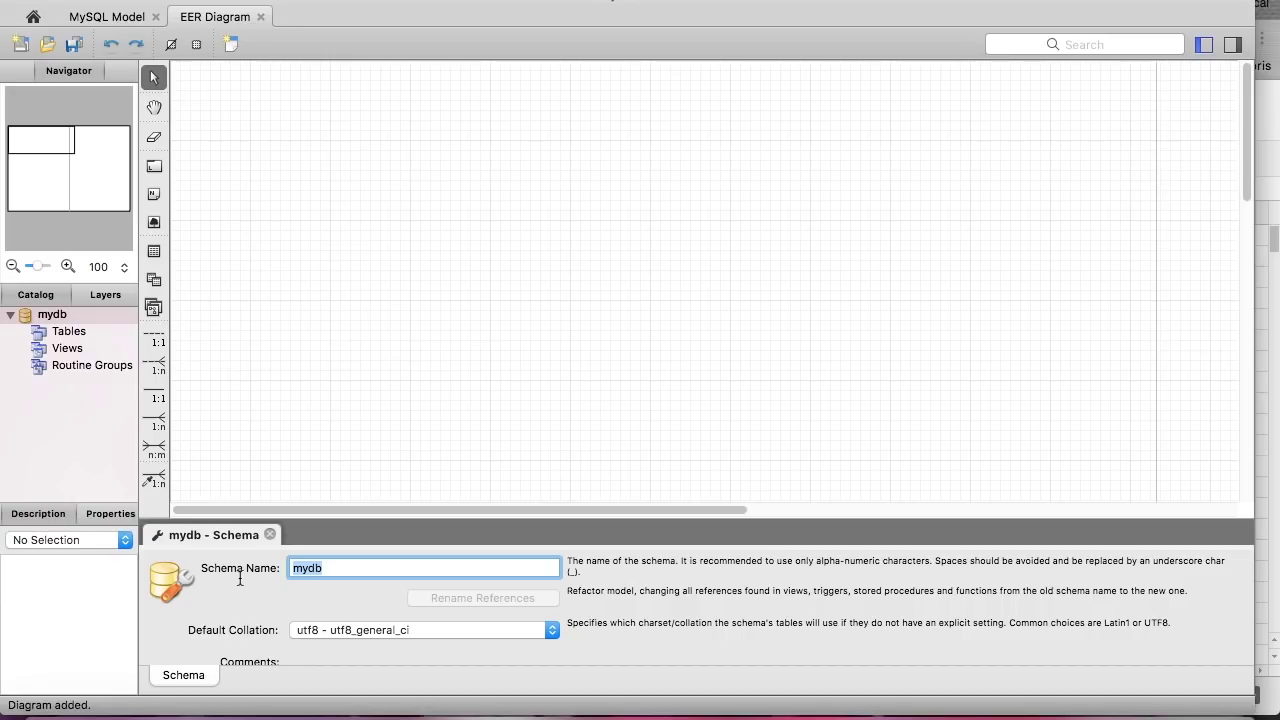
pyautogui.write('mon')
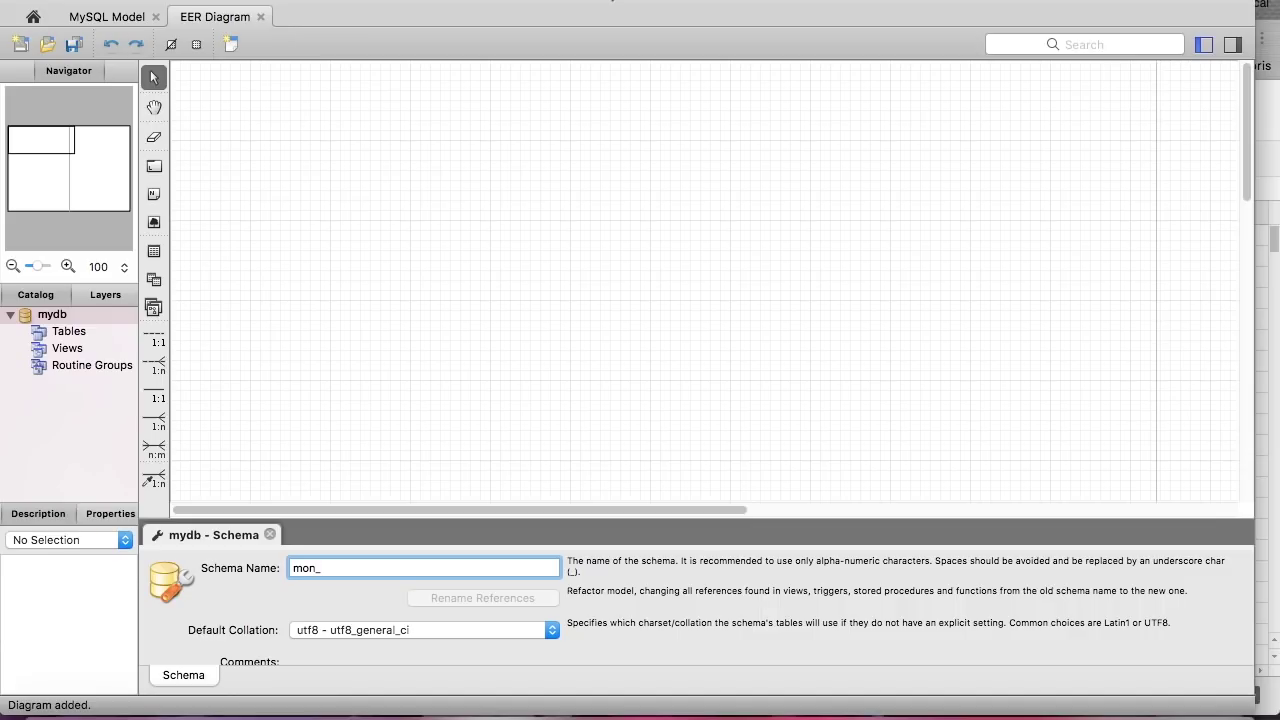
pyautogui.write('_magasn')
pyautogui.press('BackSpace')
pyautogui.write('in')
pyautogui.press('Return')
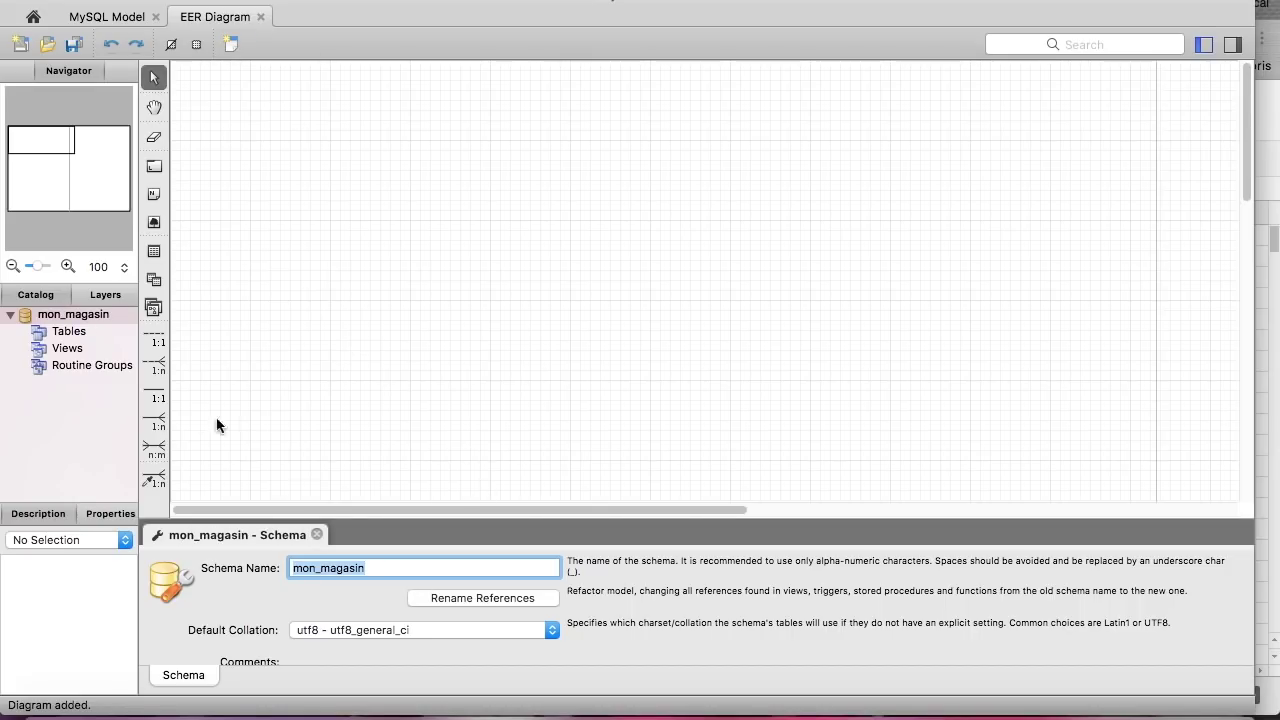
# Place a new table in the upper part of the EER diagram and name it "produits"
pyautogui.click(155, 252)
pyautogui.click(379, 172)
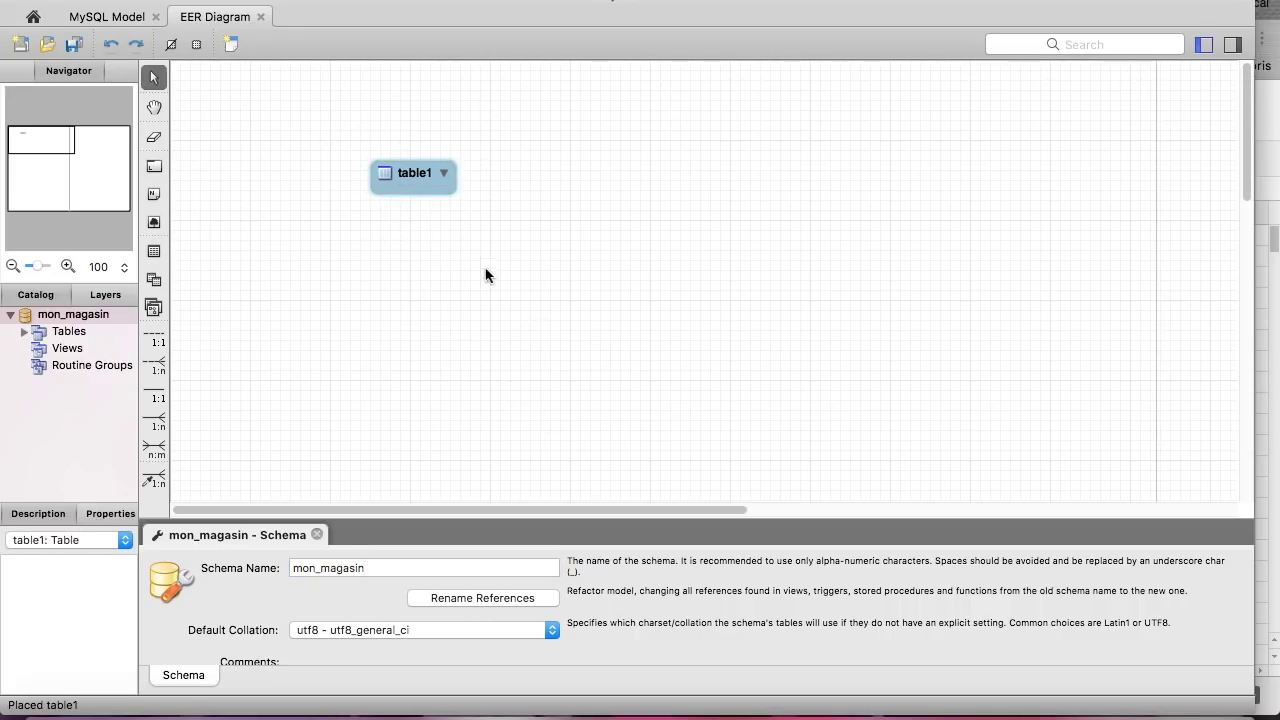
pyautogui.click(422, 176)
pyautogui.doubleClick(422, 173)
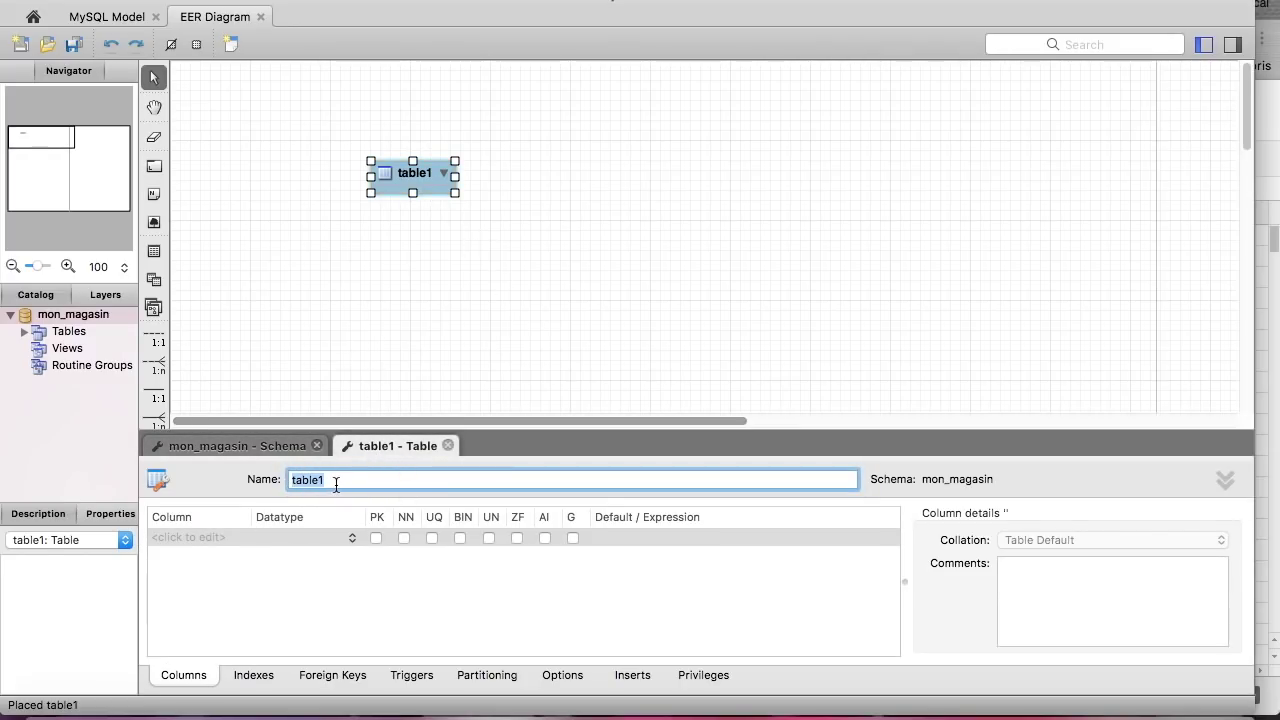
pyautogui.click(291, 479)
pyautogui.write('produits')
pyautogui.press('Return')
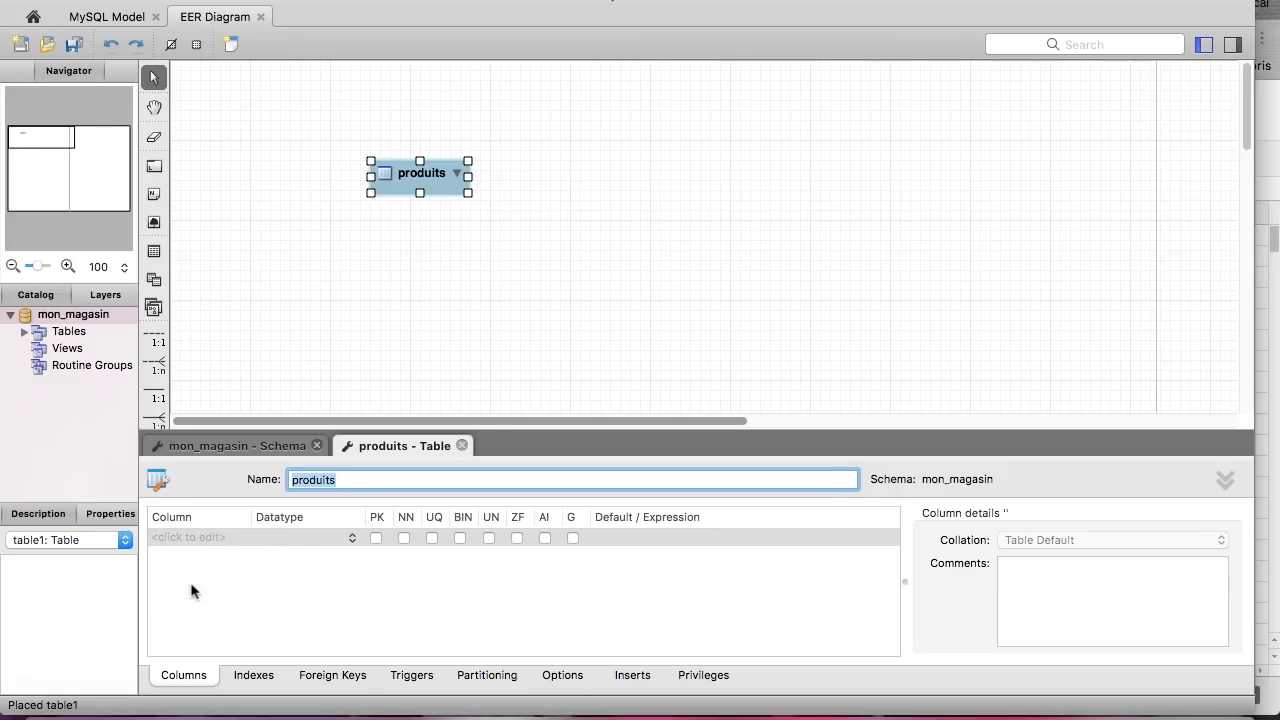
# Check the produits fields in the spreadsheet, then add an INT primary key column "id" to the produits table
pyautogui.press('super+Tab')
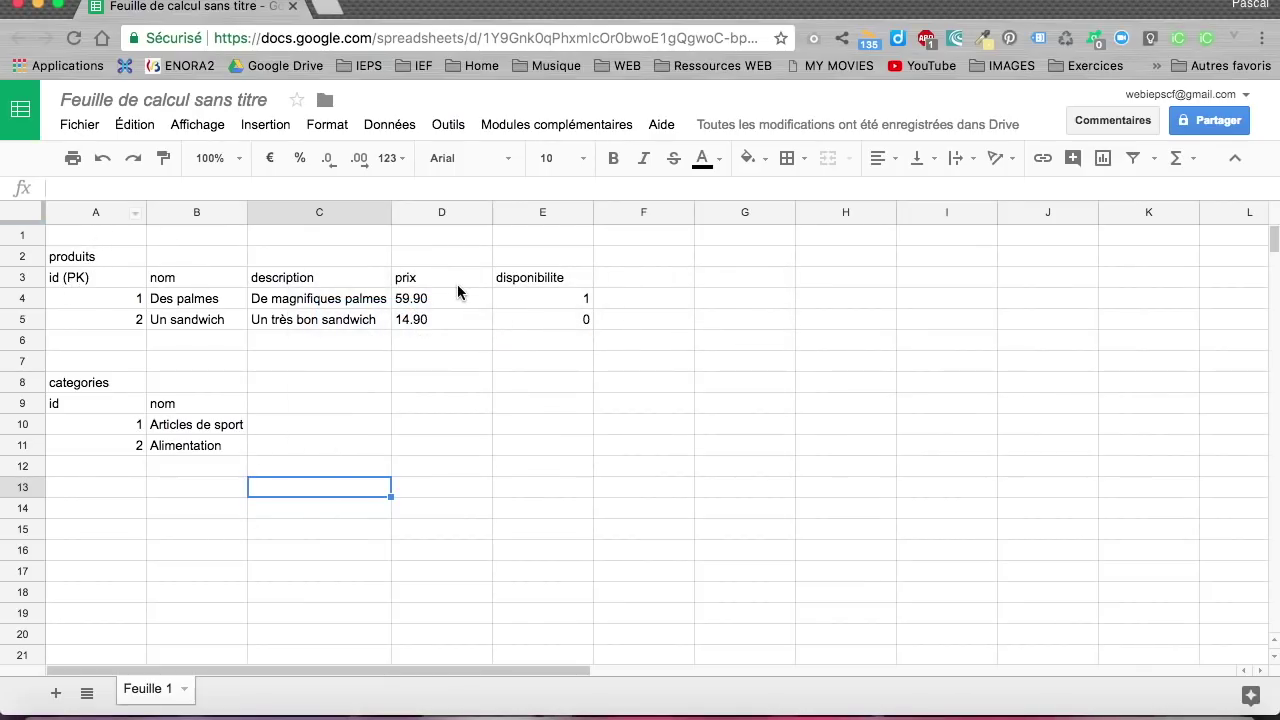
pyautogui.press('super+Tab')
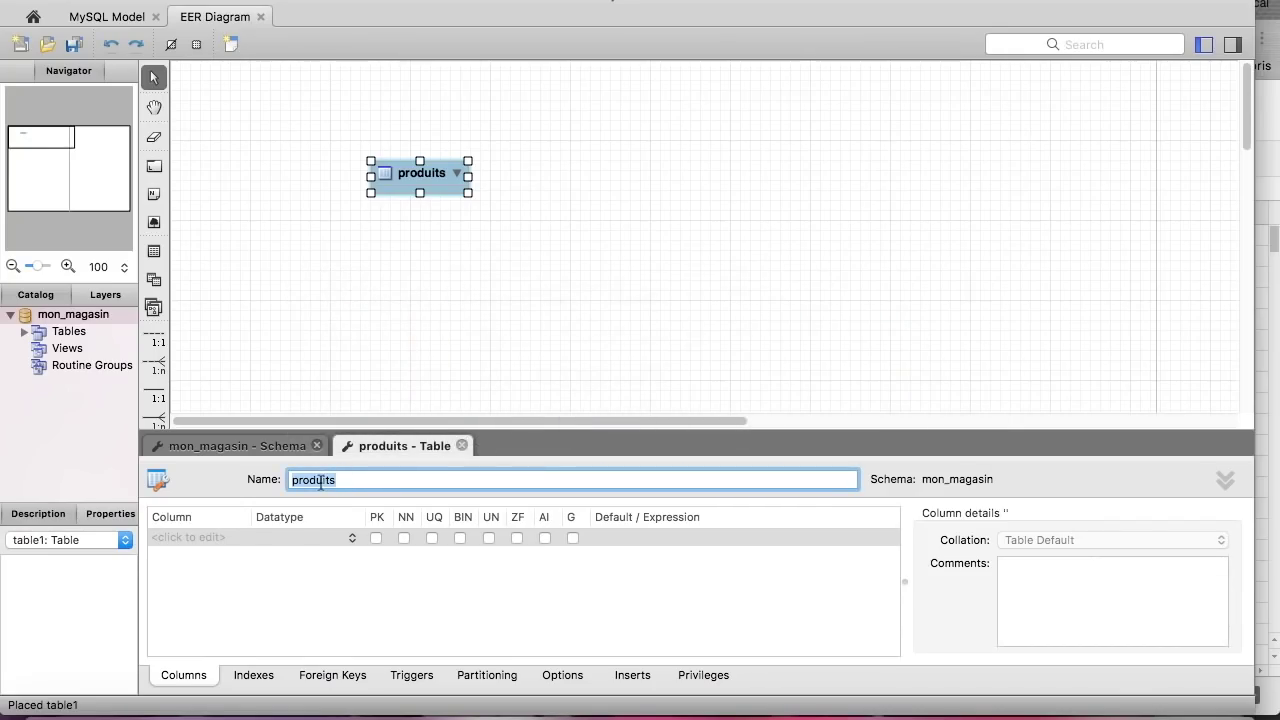
pyautogui.doubleClick(193, 537)
pyautogui.write('id')
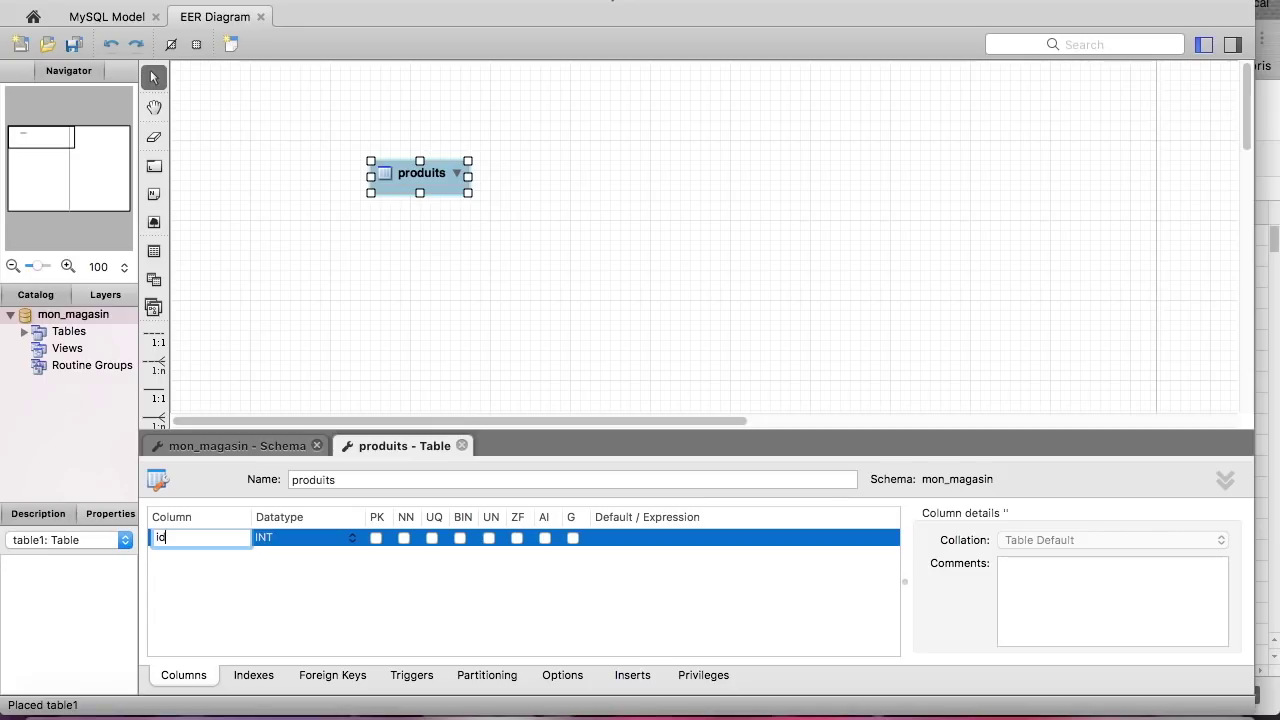
pyautogui.press('Return')
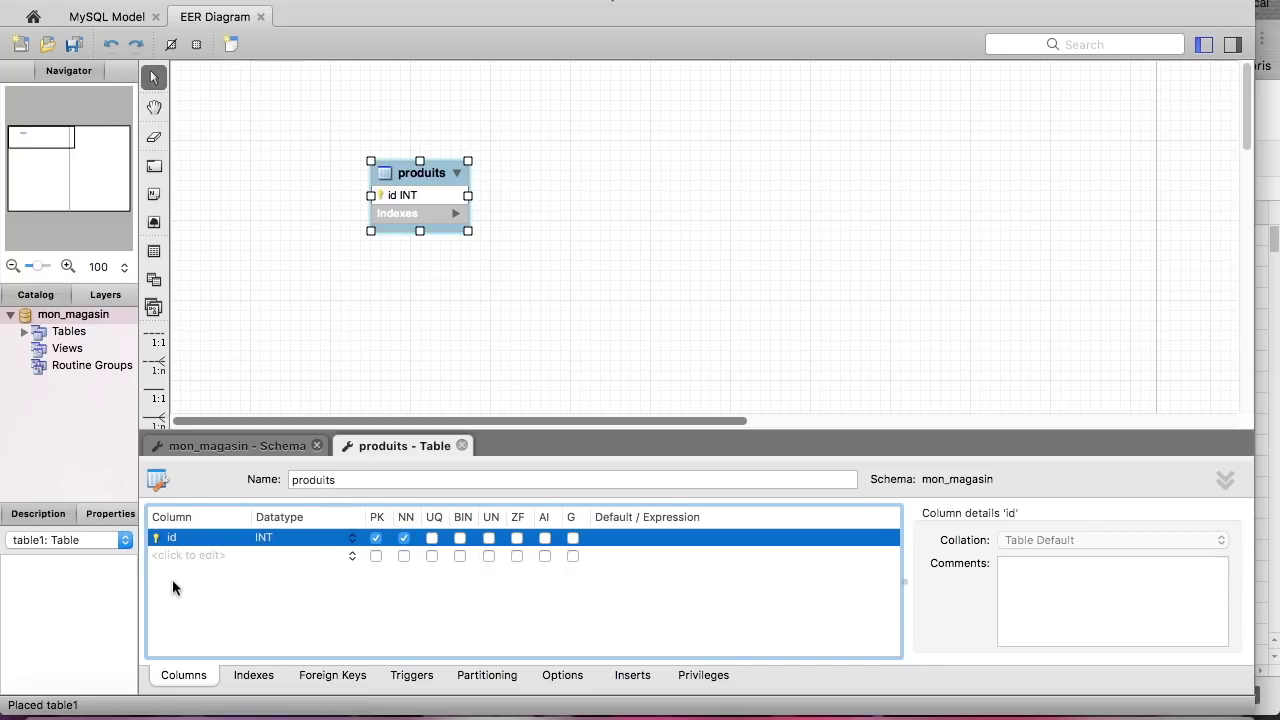
# Look through the data types available for the id column, keep INT, and make the column unsigned and auto-incrementing
pyautogui.click(353, 543)
pyautogui.scroll(-15, 330, 595)
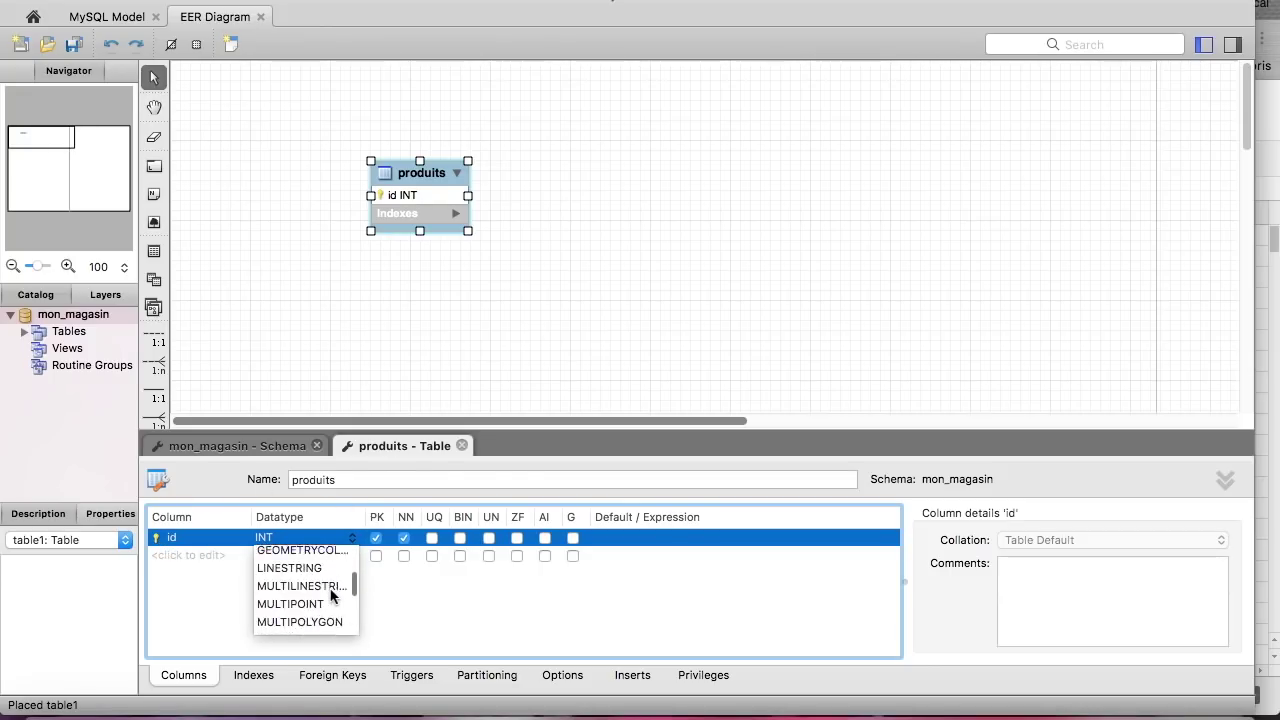
pyautogui.scroll(15, 332, 596)
pyautogui.click(457, 600)
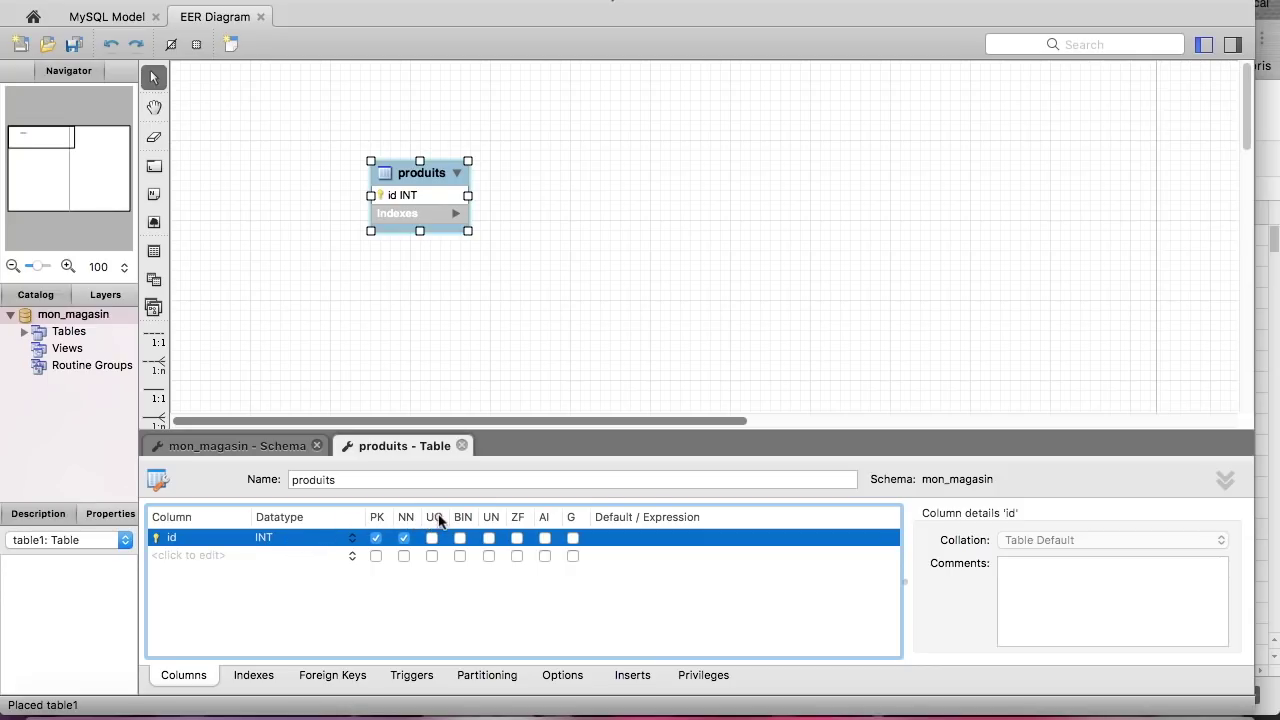
pyautogui.click(489, 538)
pyautogui.click(485, 539)
# Add a "nom" column to the produits table with datatype VARCHAR(50) and mark it as not null
pyautogui.doubleClick(173, 553)
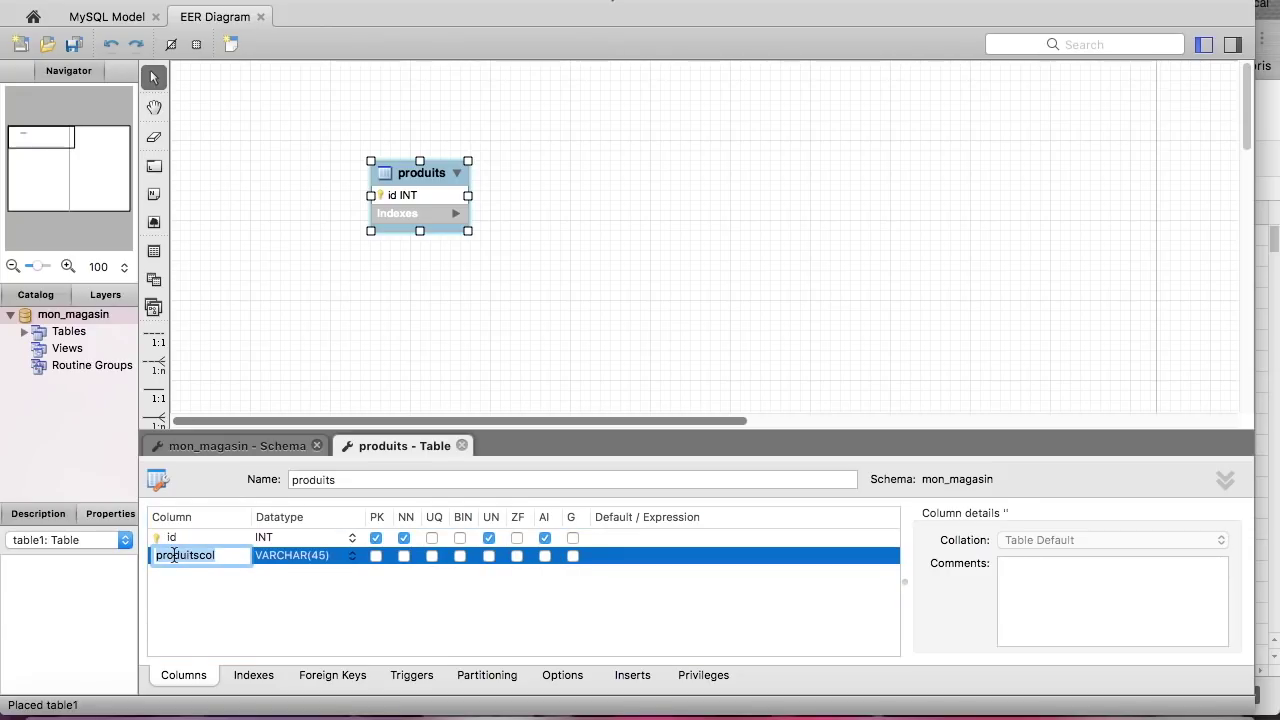
pyautogui.write('nom')
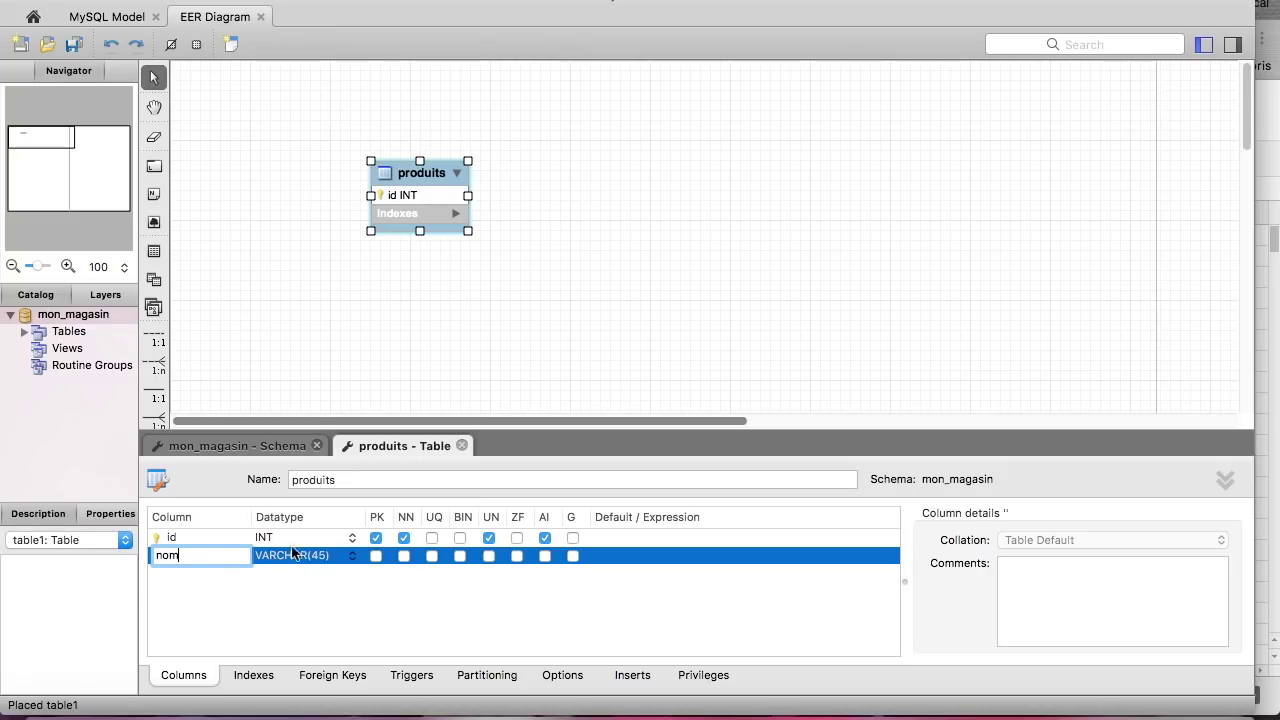
pyautogui.press('Return')
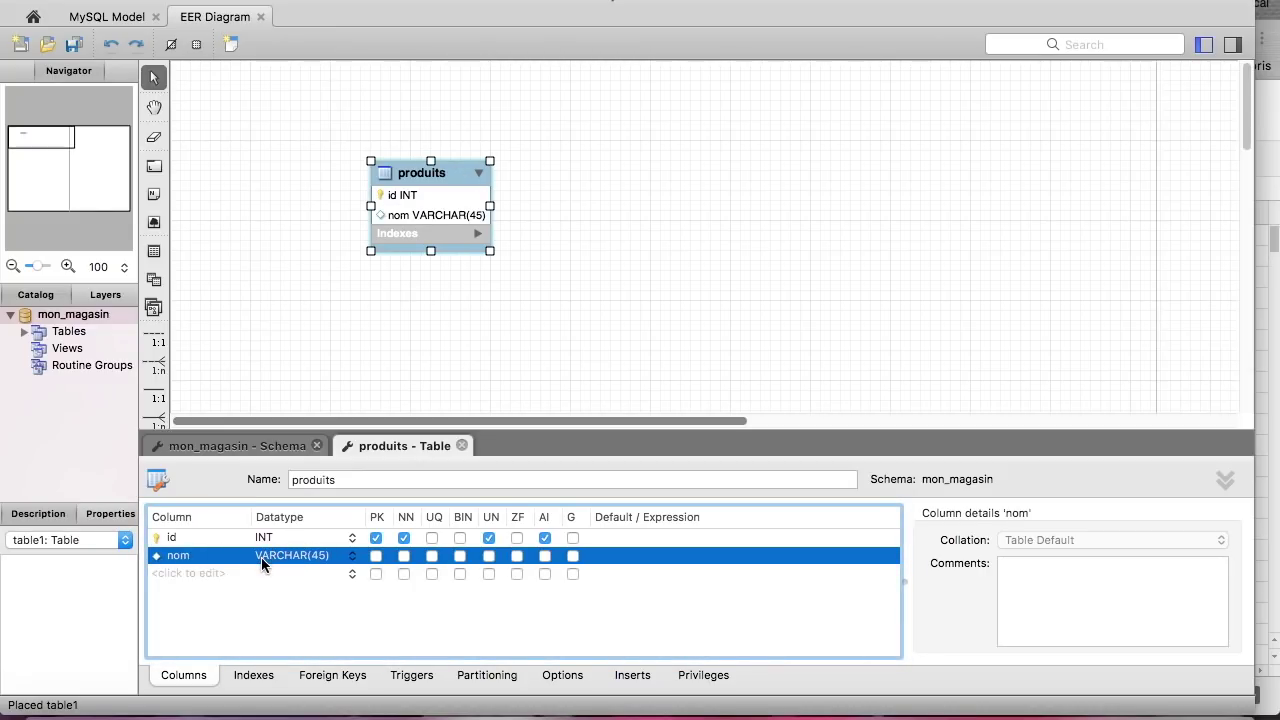
pyautogui.doubleClick(319, 560)
pyautogui.click(325, 558)
pyautogui.press('BackSpace')
pyautogui.press('BackSpace')
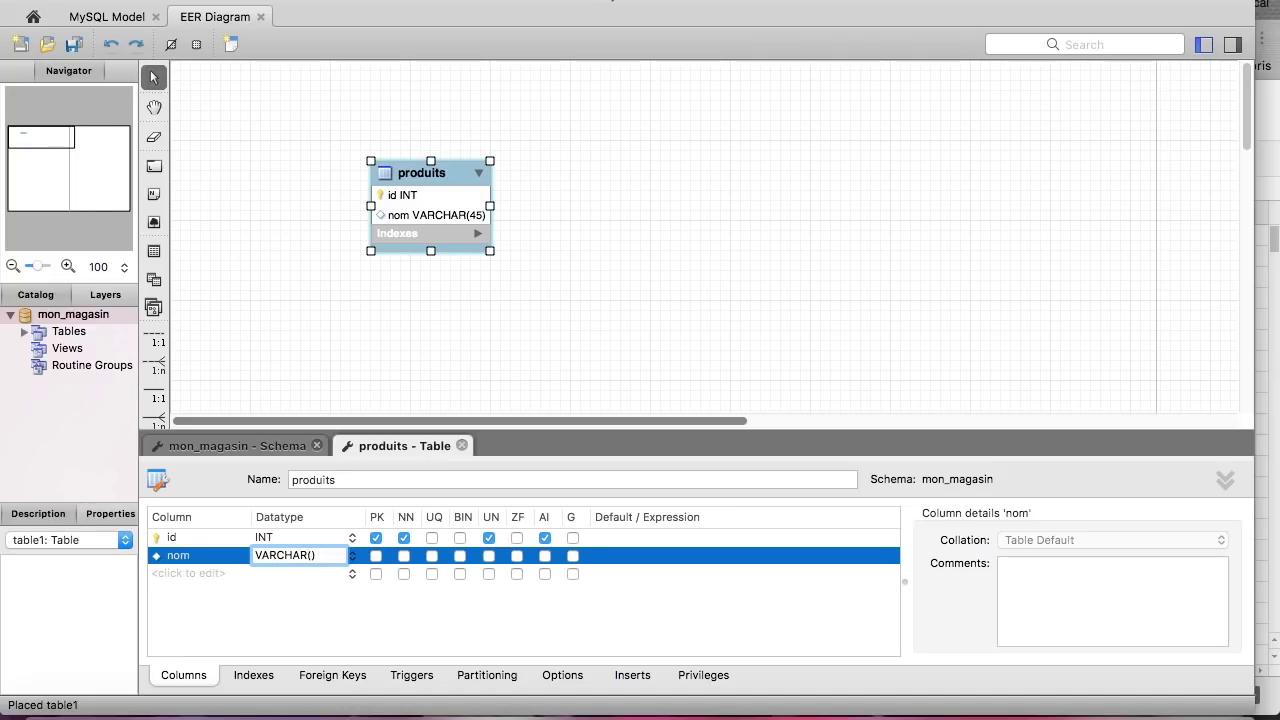
pyautogui.write('50')
pyautogui.click(288, 603)
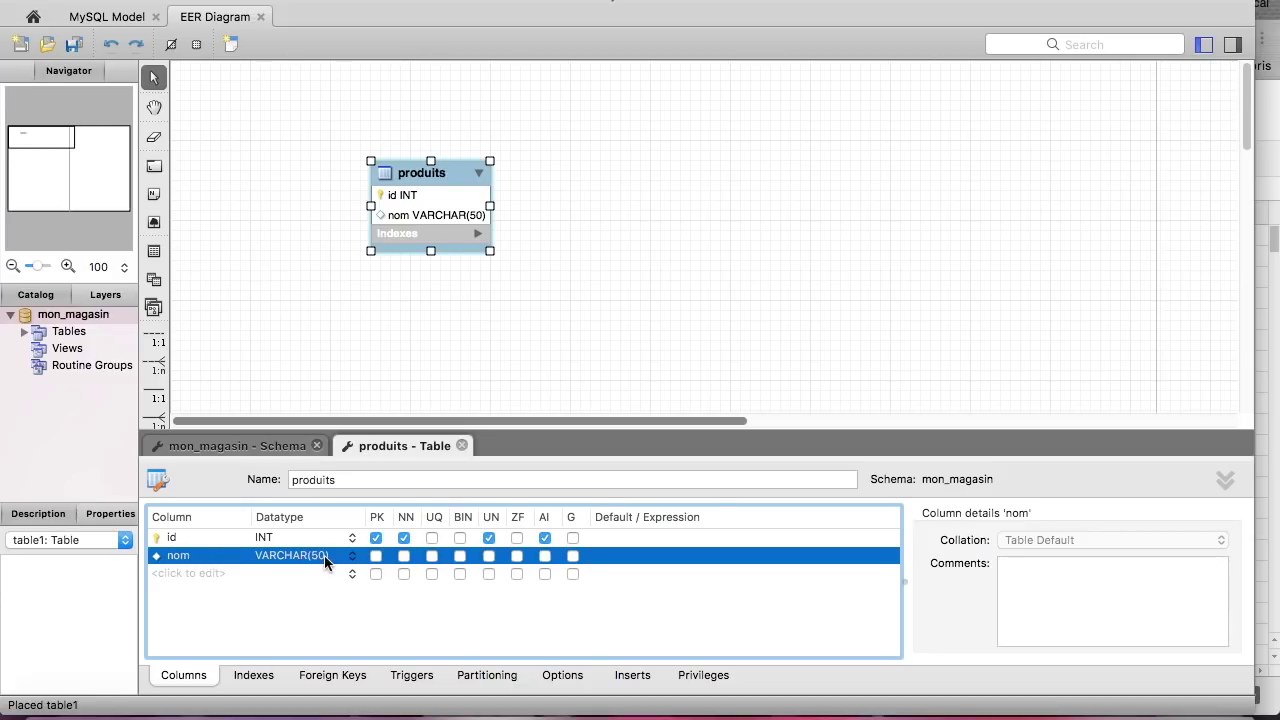
pyautogui.click(404, 556)
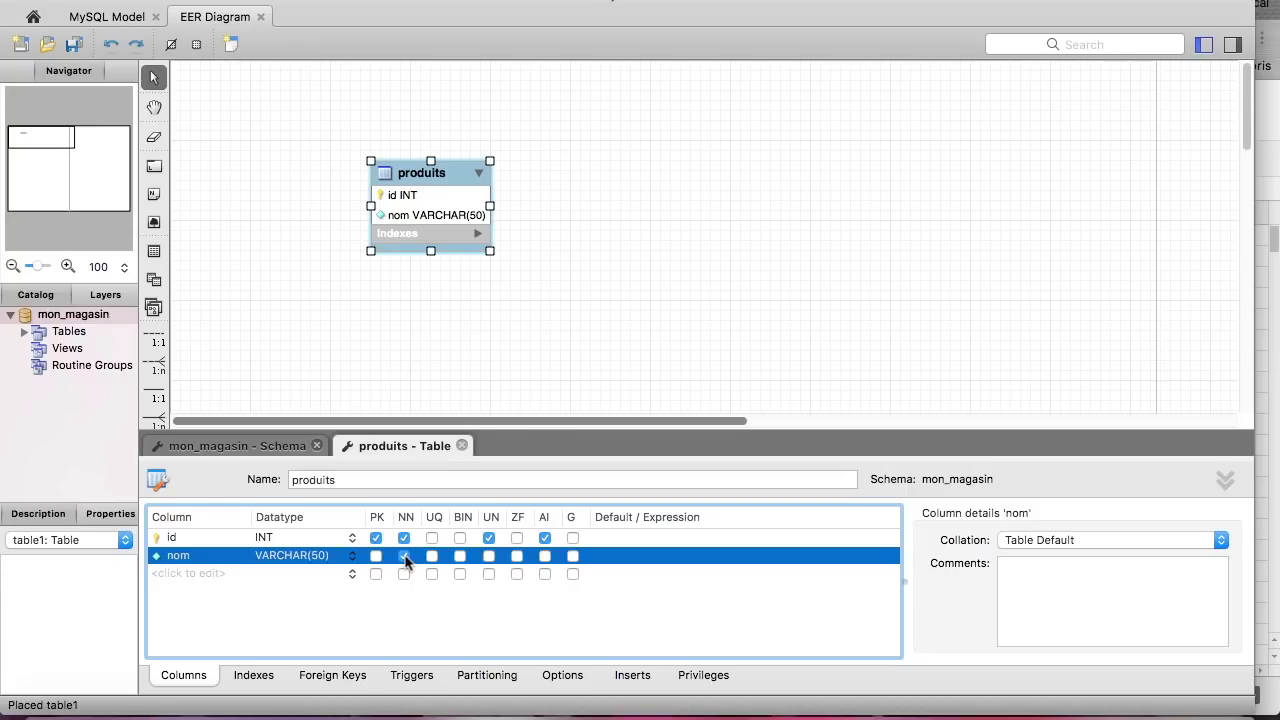
# Add a "description" column to the produits table with datatype TEXT
pyautogui.click(188, 574)
pyautogui.write('oescription')
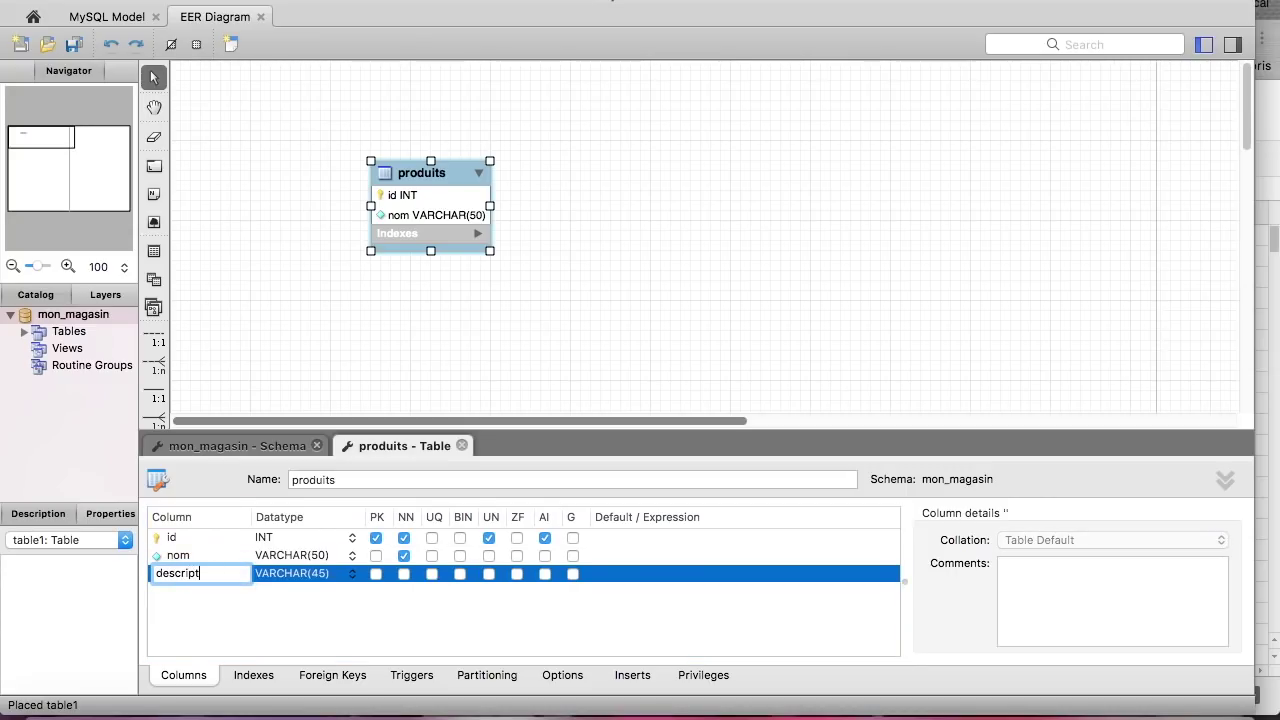
pyautogui.press('Return')
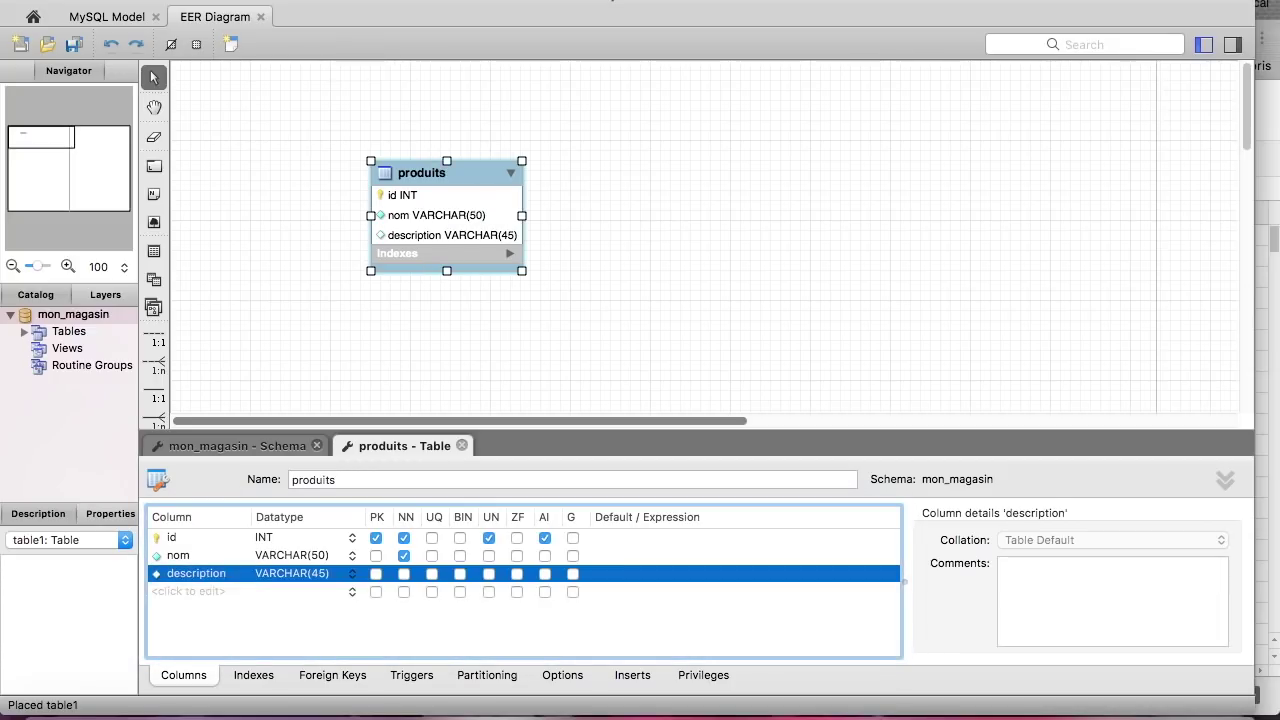
pyautogui.click(308, 573)
pyautogui.write('TEXT')
pyautogui.press('BackSpace')
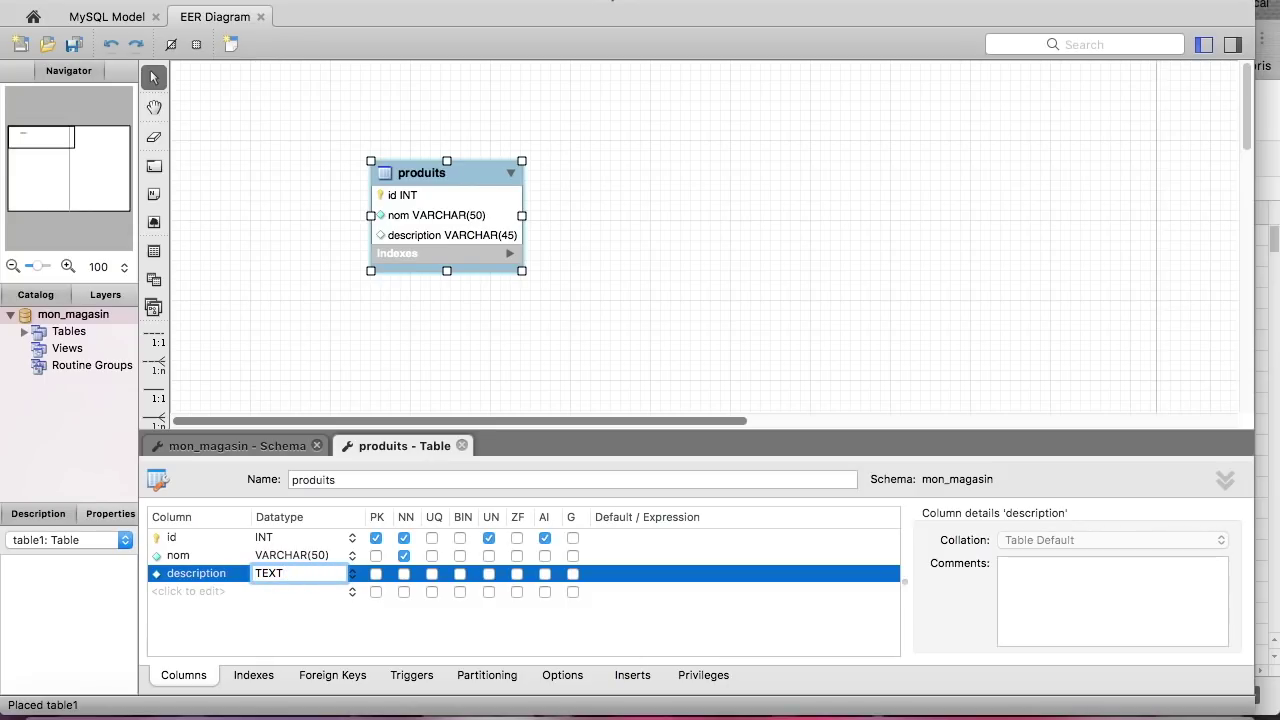
pyautogui.press('Return')
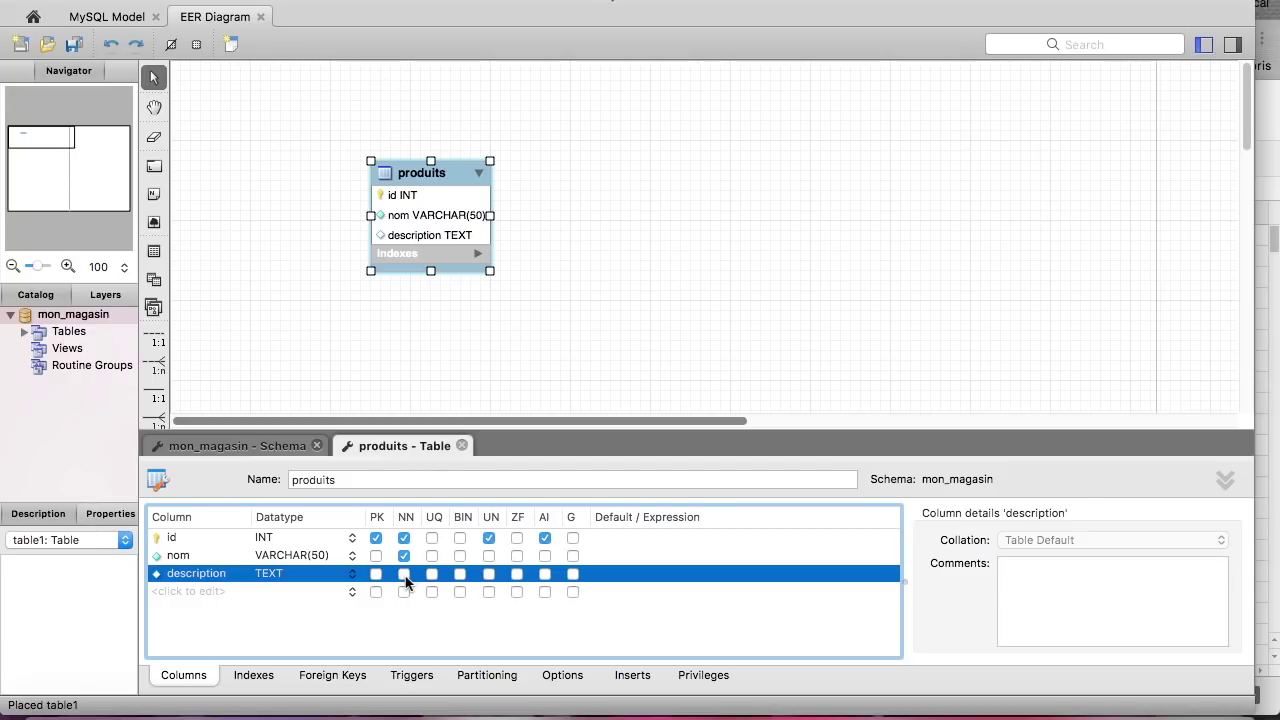
# Add a "prix" column to the produits table with datatype DECIMAL(8,2), set as not null and unsigned
pyautogui.doubleClick(206, 590)
pyautogui.write('prix')
pyautogui.press('Return')
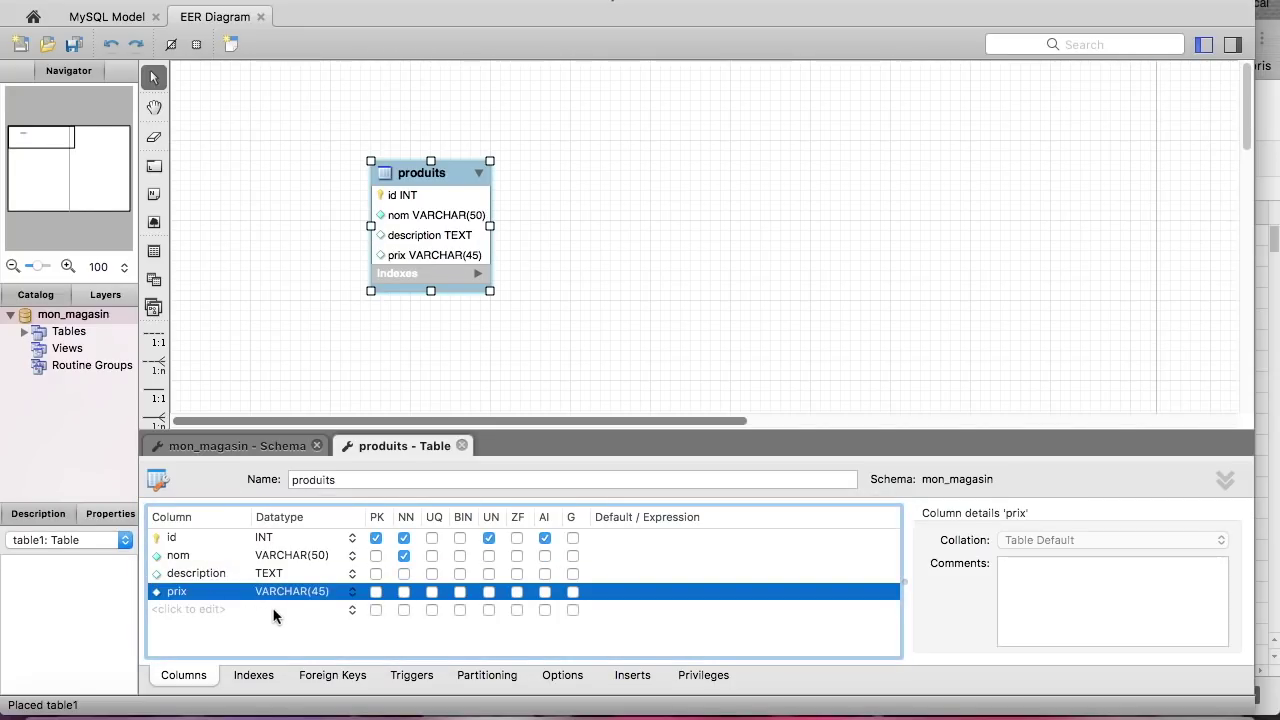
pyautogui.doubleClick(315, 592)
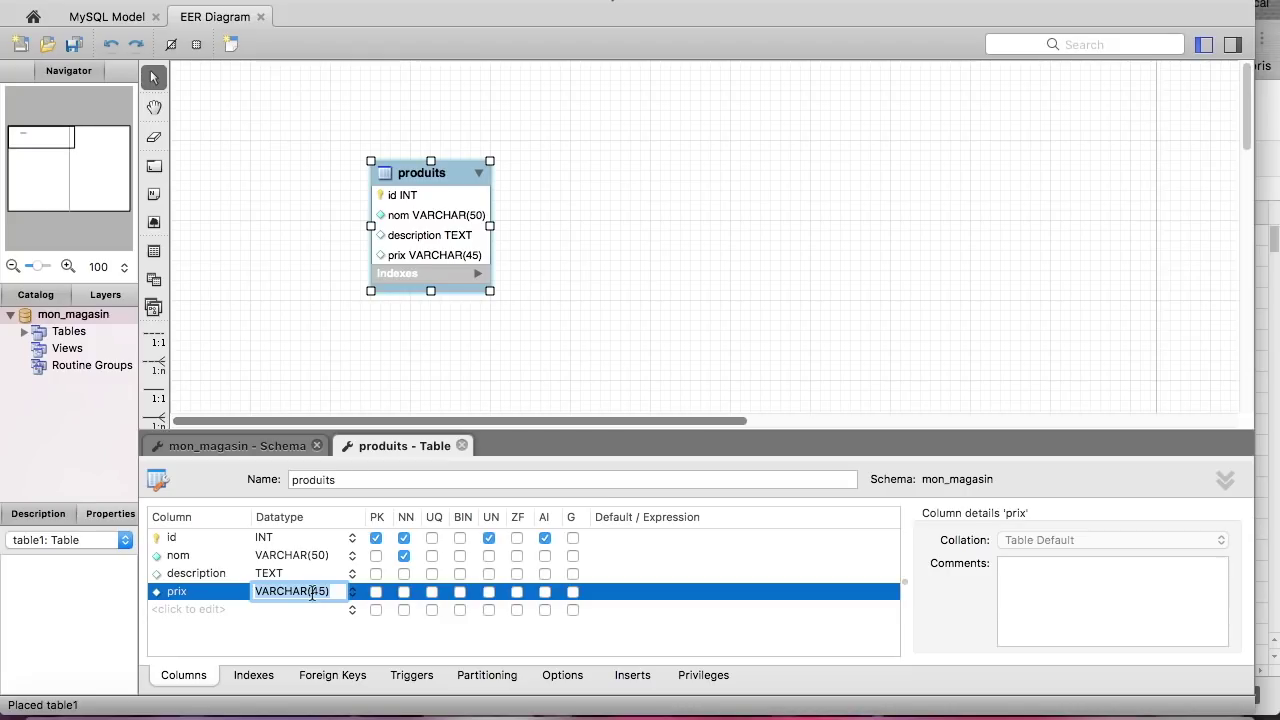
pyautogui.write('DECIMAL()')
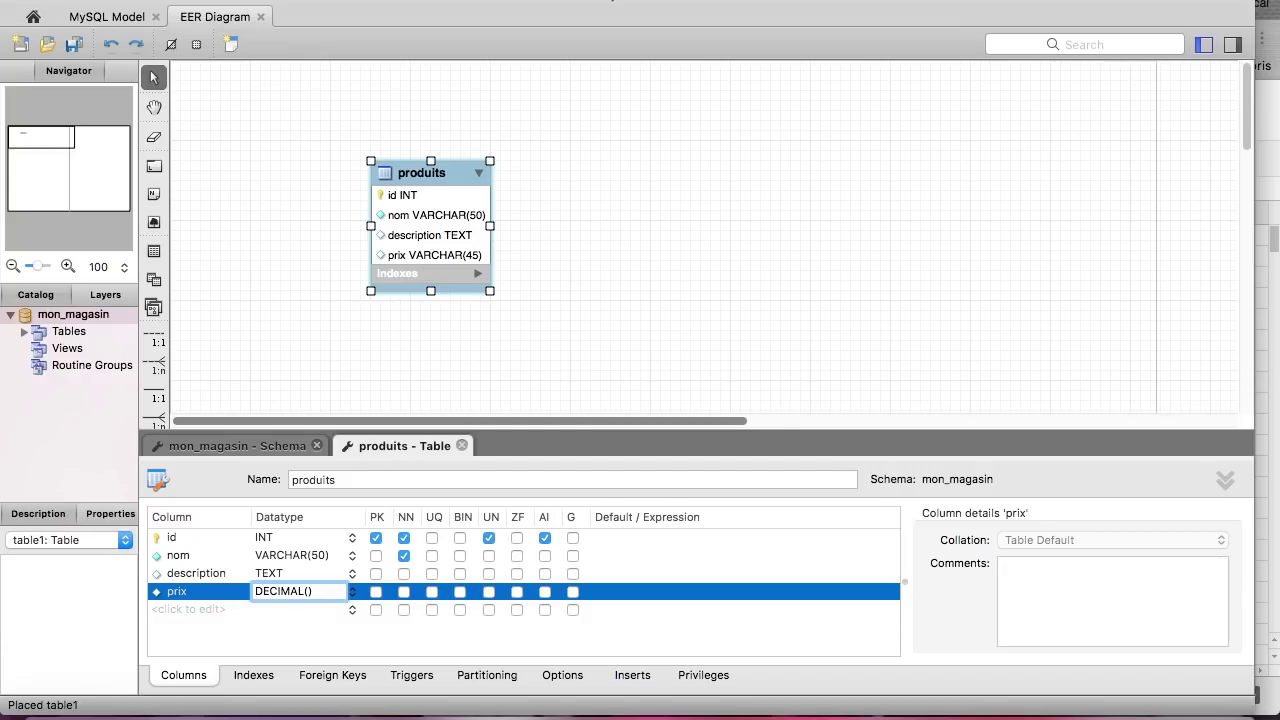
pyautogui.write('8,2')
pyautogui.click(490, 597)
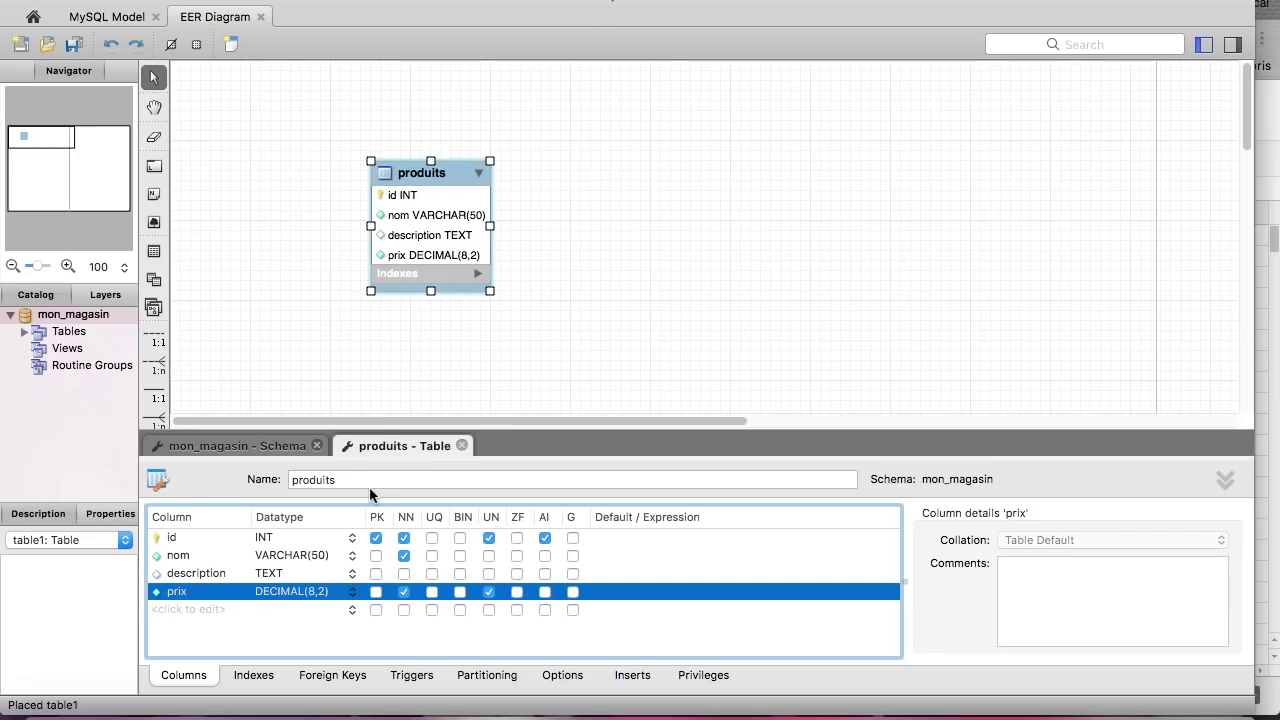
# Add a "disponible" column to the produits table with datatype TINYINT(1)
pyautogui.click(190, 610)
pyautogui.write('d')
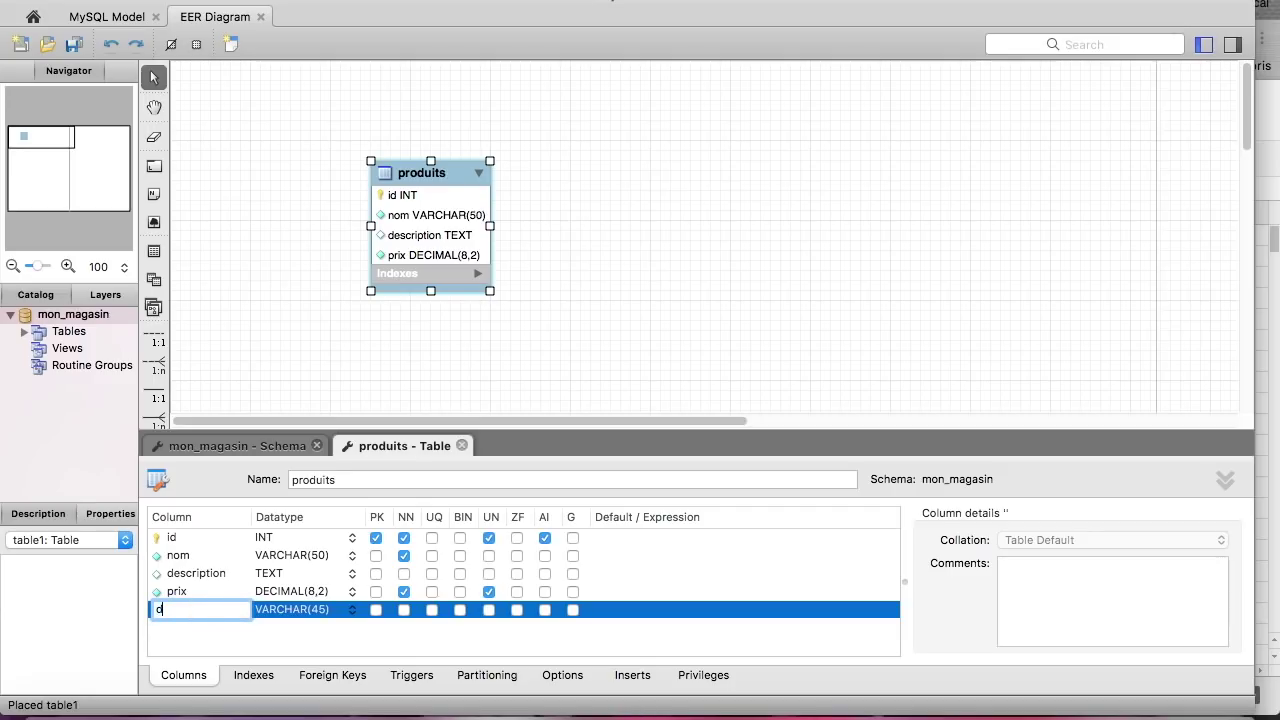
pyautogui.write('isponible')
pyautogui.click(287, 616)
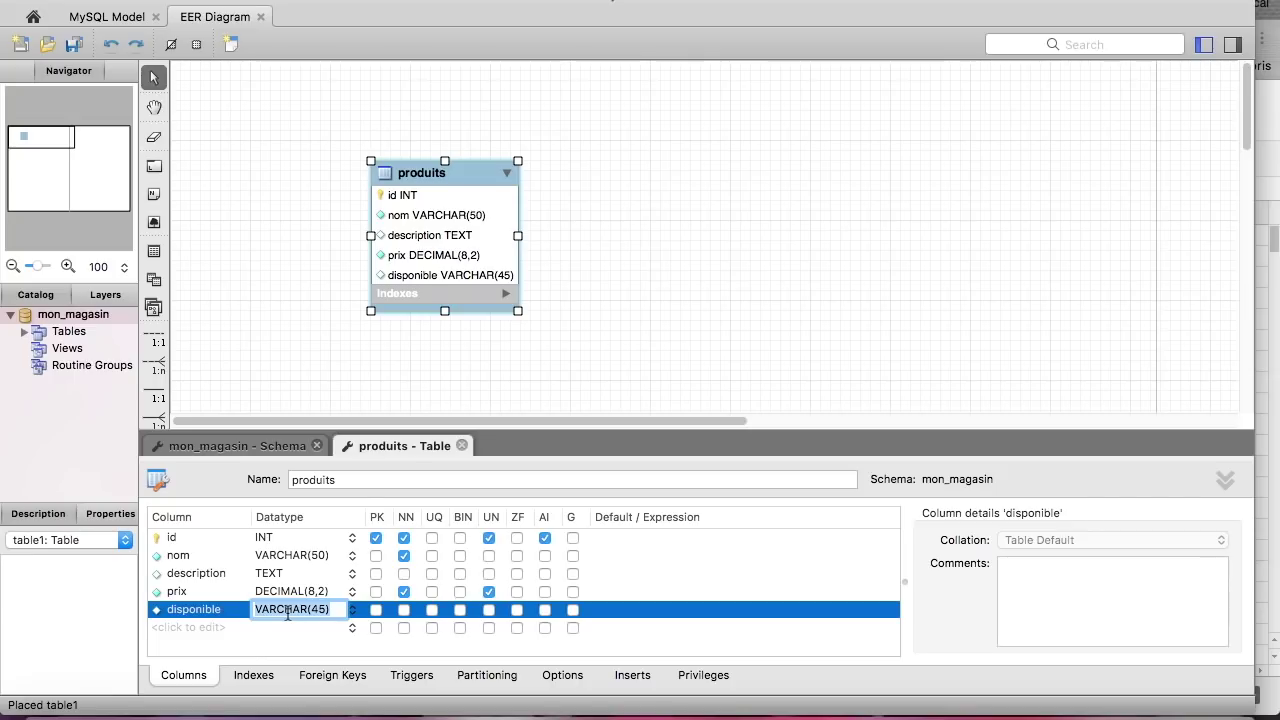
pyautogui.write('TINYINT()')
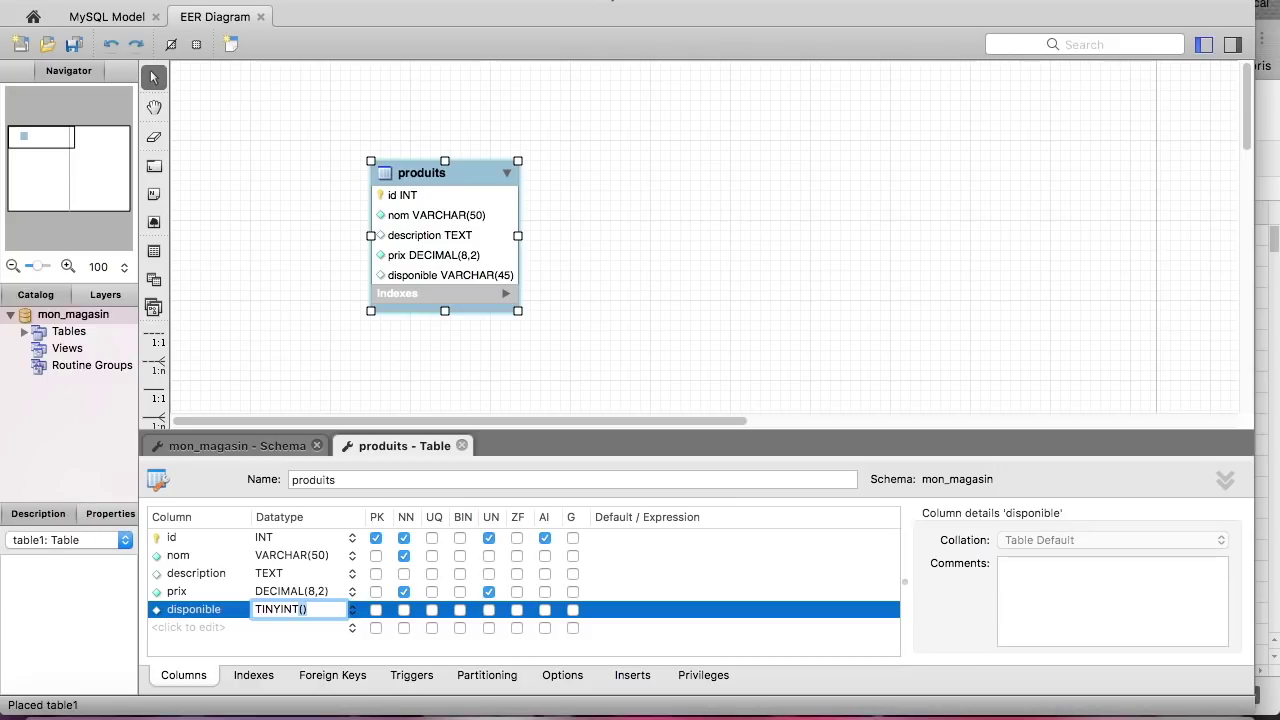
pyautogui.write('1')
pyautogui.click(658, 597)
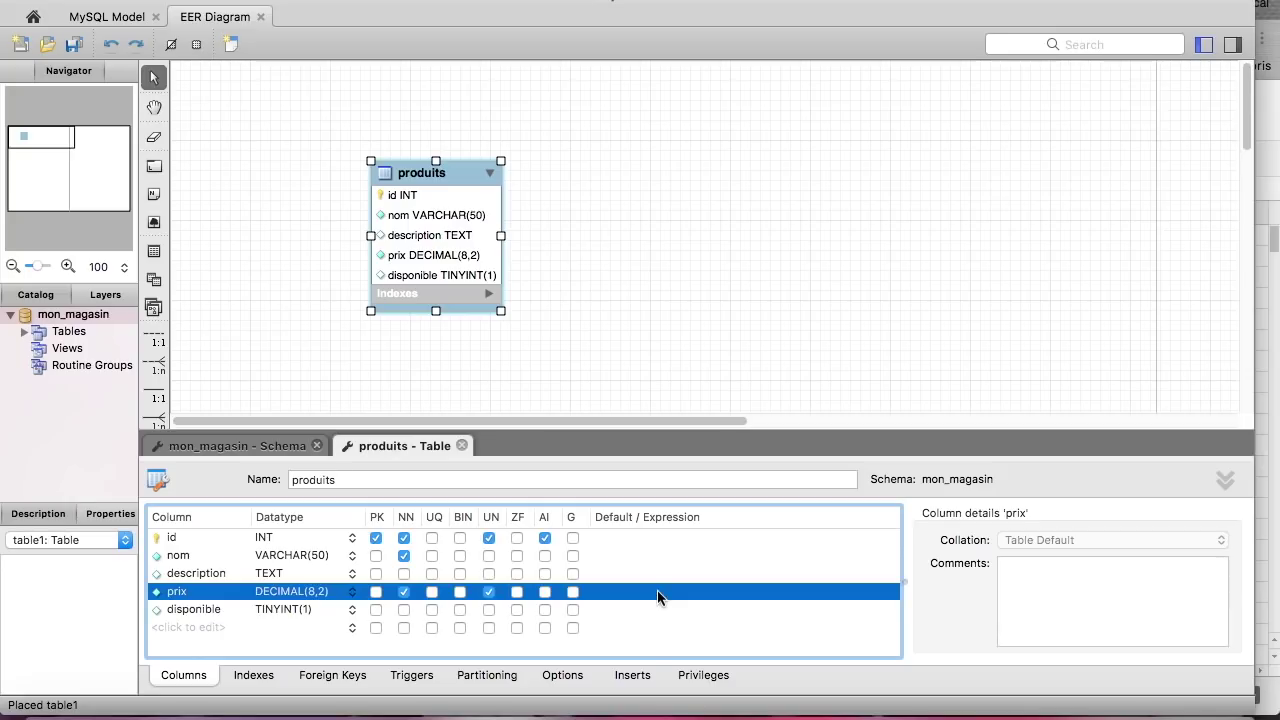
pyautogui.click(270, 541)
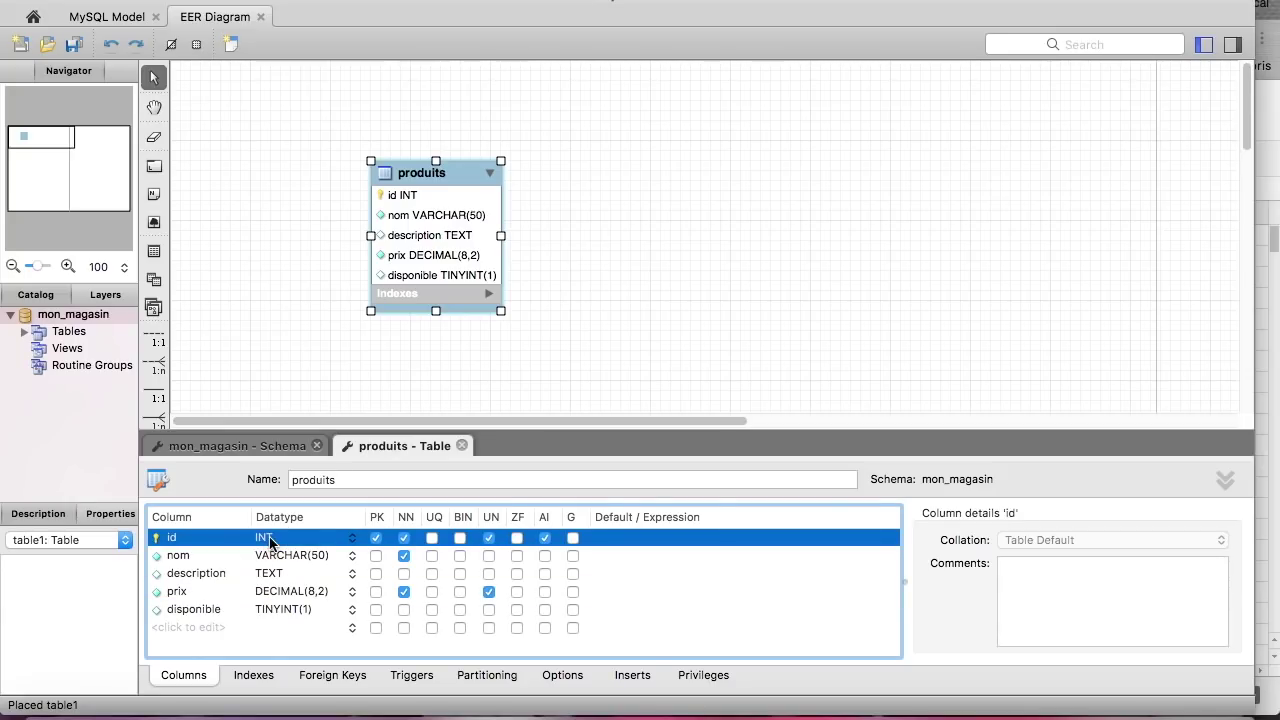
# Set the "disponible" column of the produits table as not null and unsigned, with a default value of 1
pyautogui.click(270, 611)
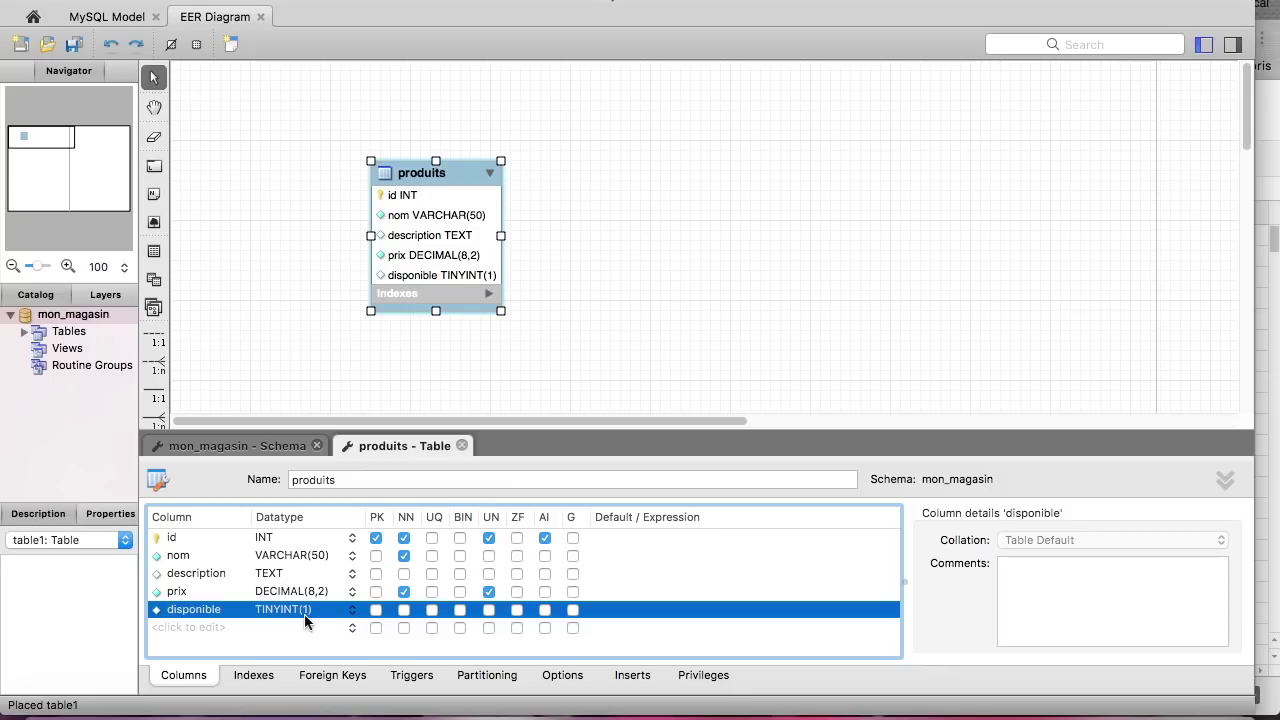
pyautogui.click(489, 610)
pyautogui.click(605, 612)
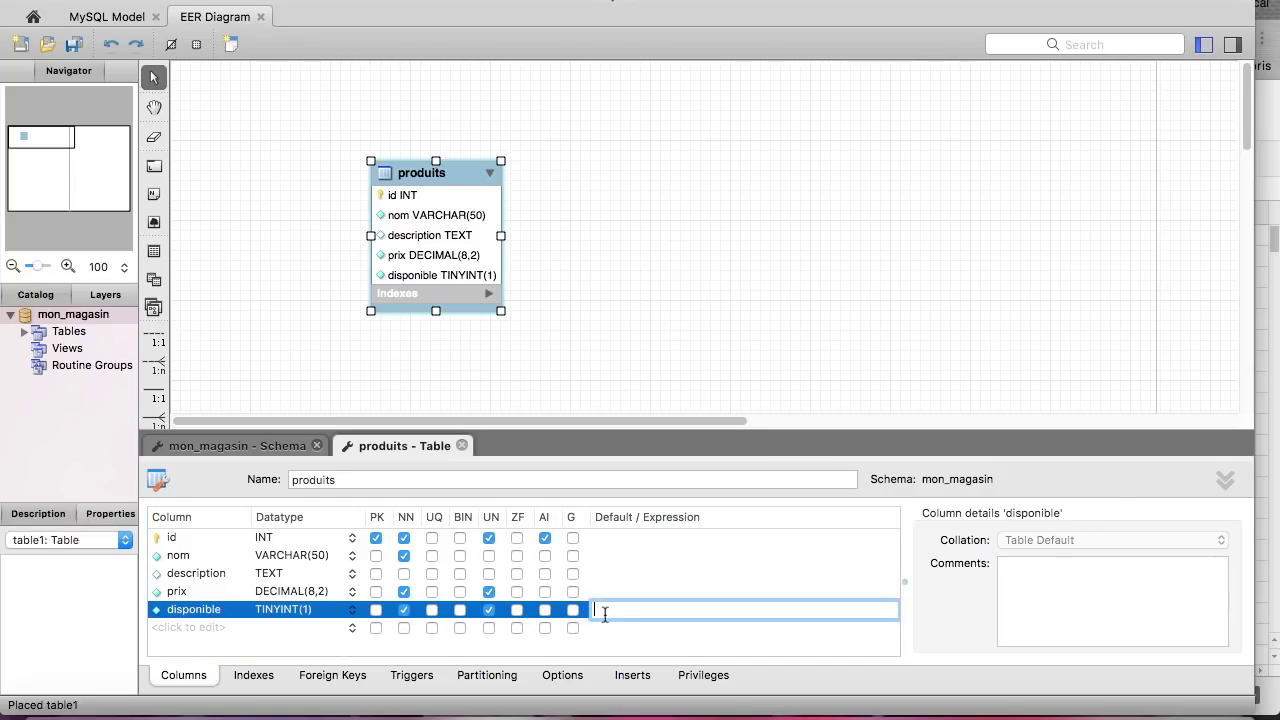
pyautogui.write('1')
pyautogui.click(624, 630)
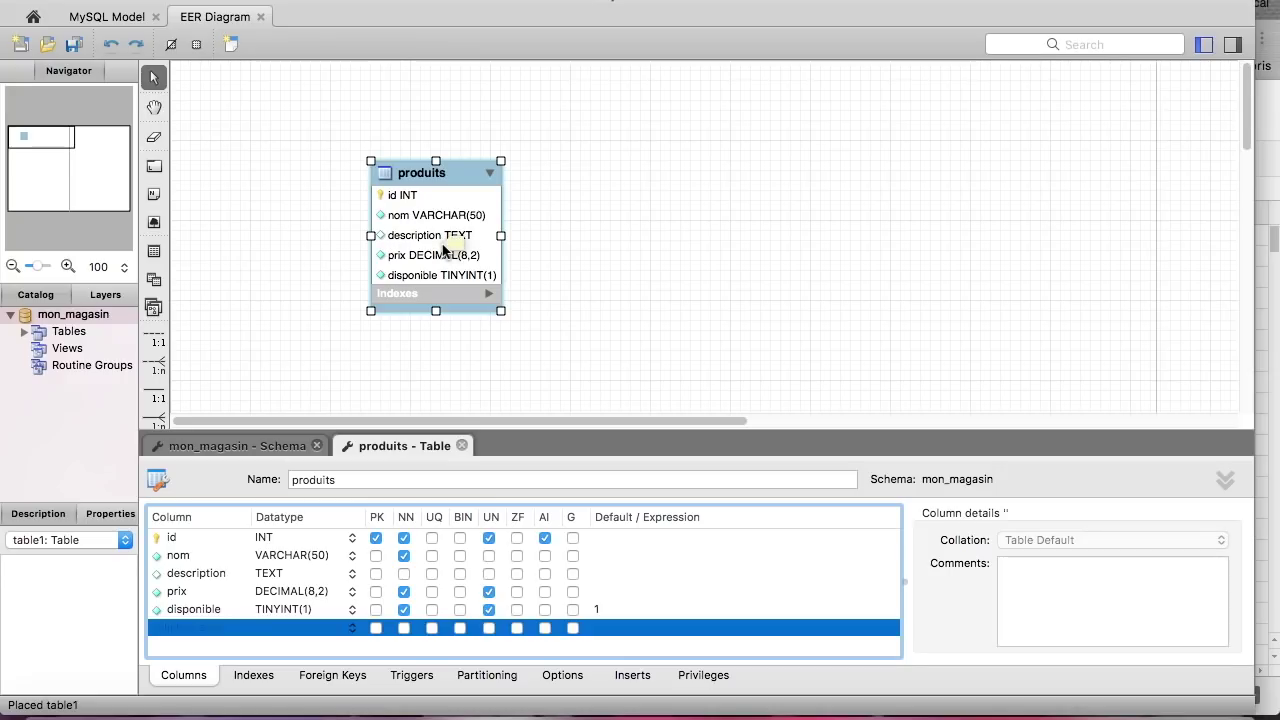
# Expand the indexes of the produits table in the diagram and look at the table's insert rows
pyautogui.click(489, 293)
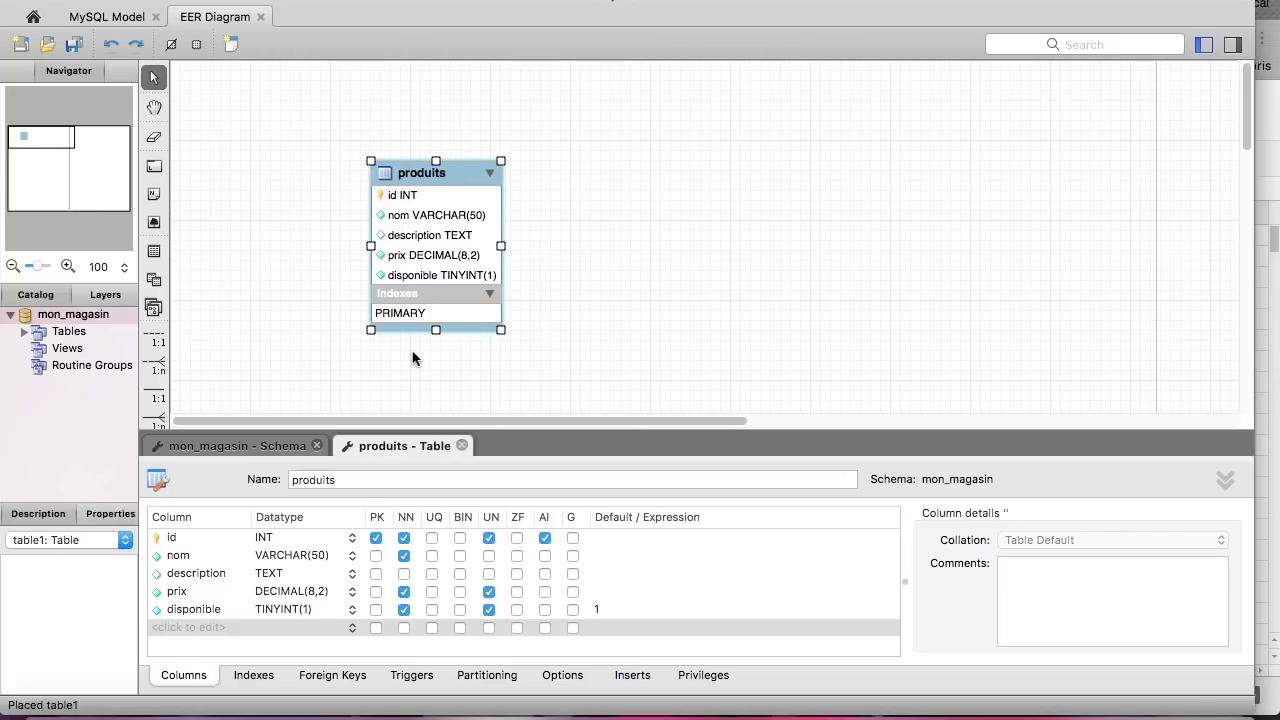
pyautogui.press('super+Tab')
pyautogui.click(633, 680)
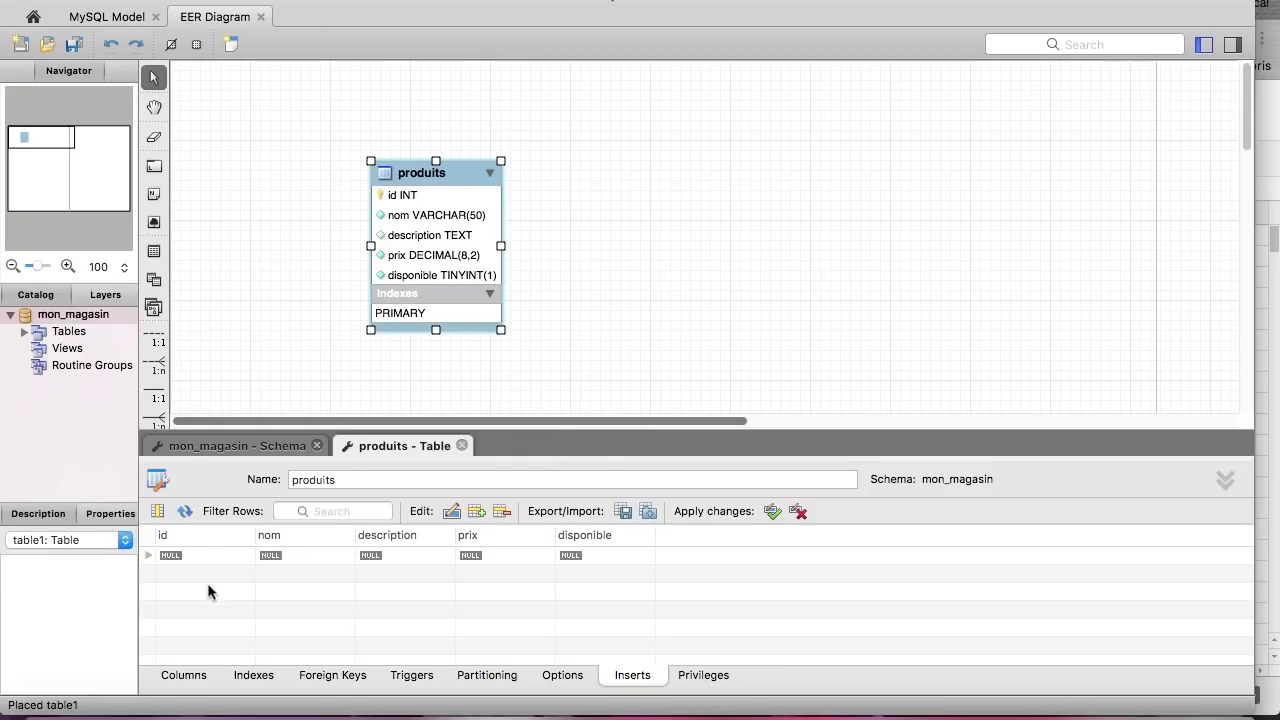
pyautogui.click(186, 676)
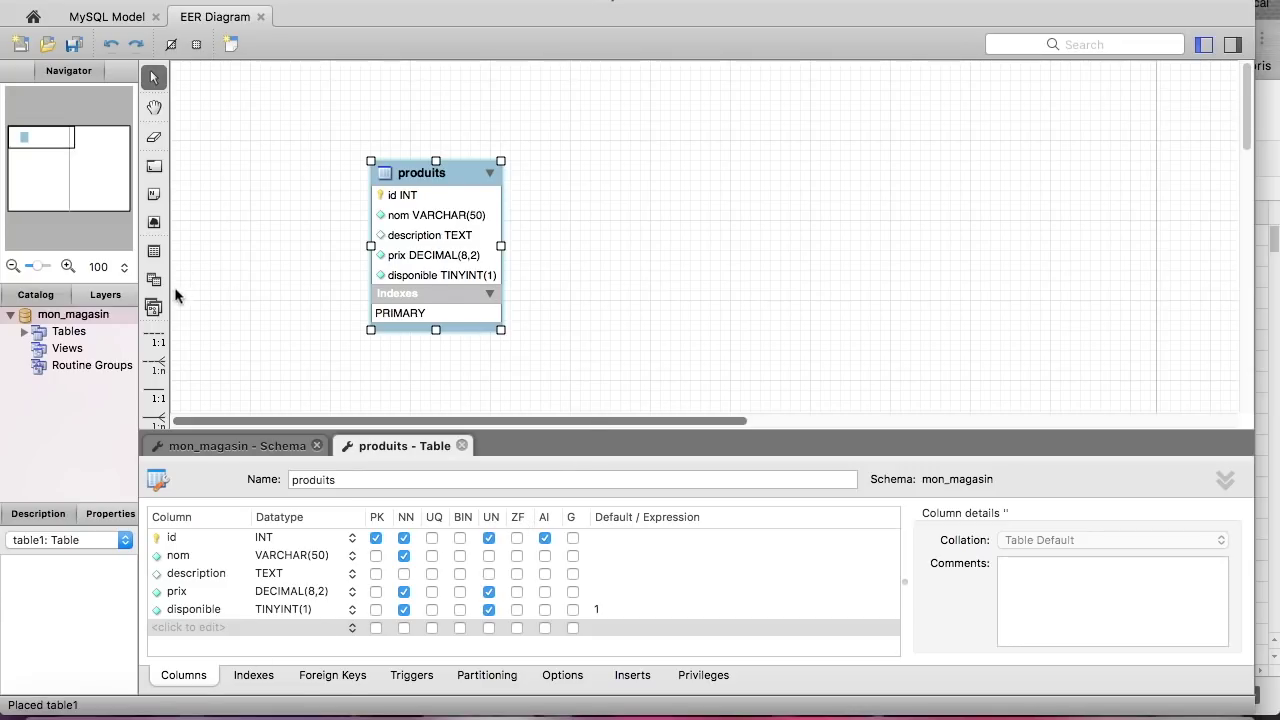
pyautogui.click(572, 197)
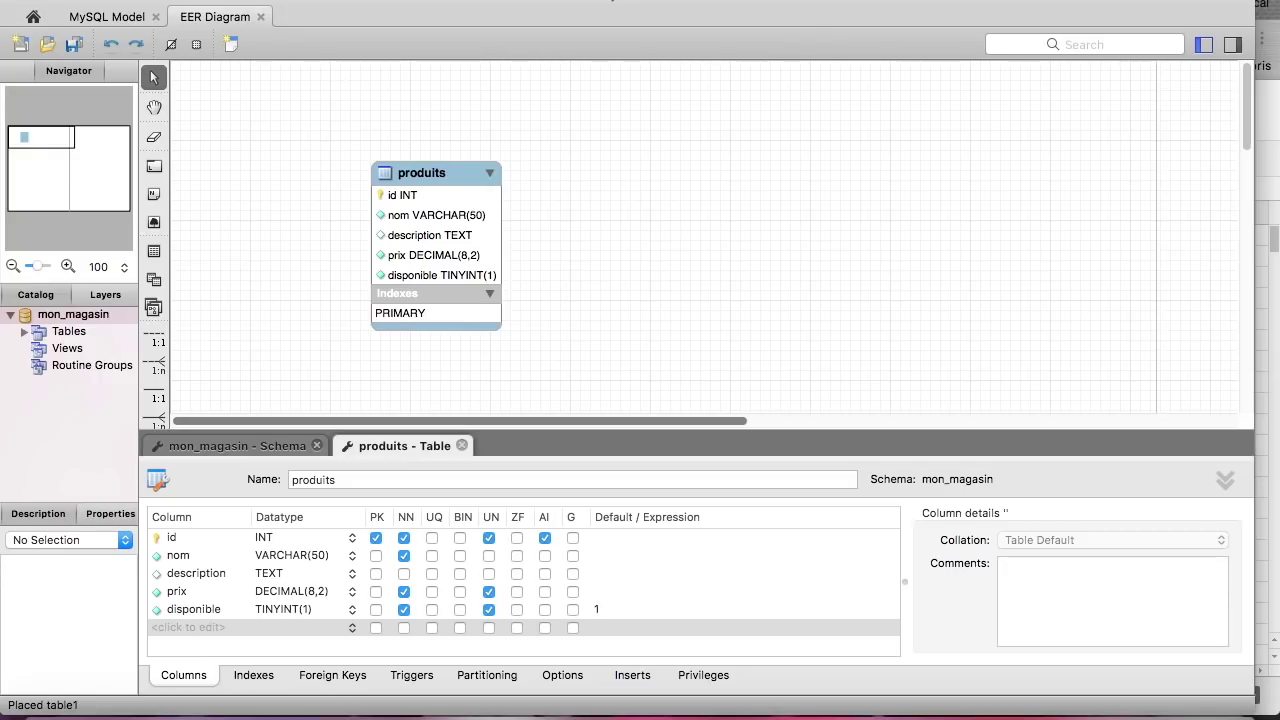
# Save the model as mon_magasin in a new folder named demo_MWB inside Documents
pyautogui.click(207, 0)
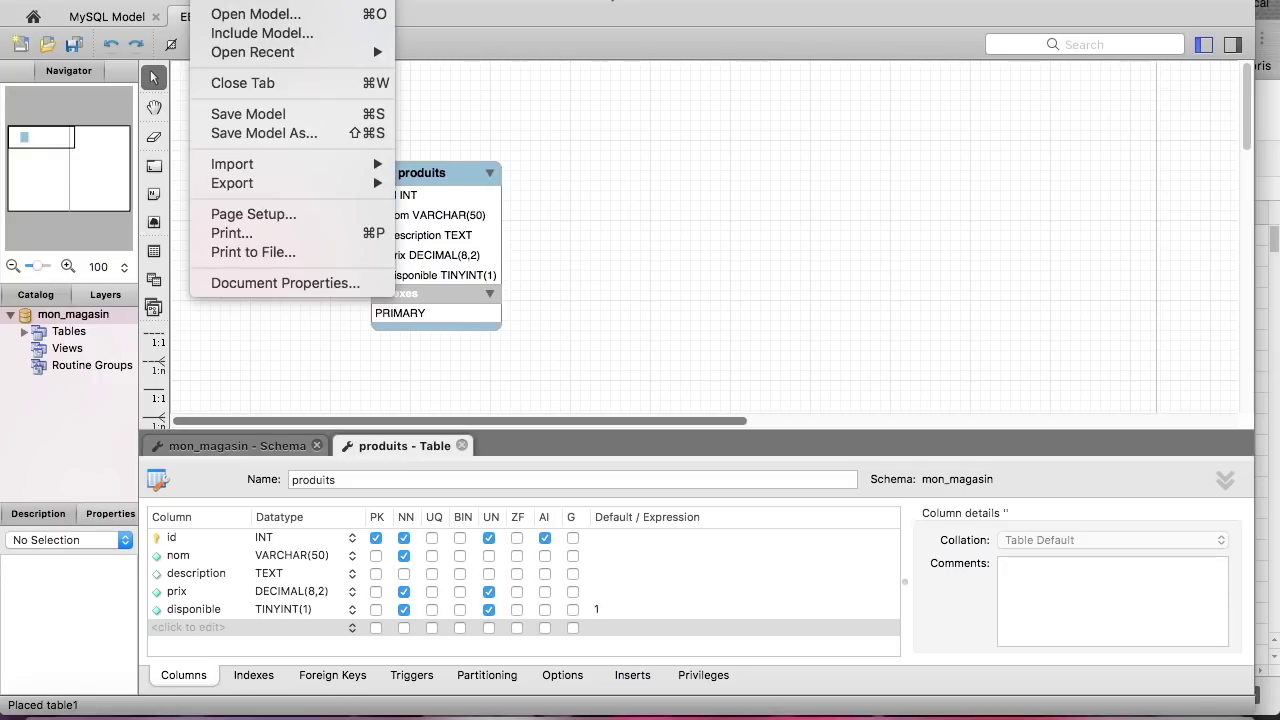
pyautogui.click(304, 134)
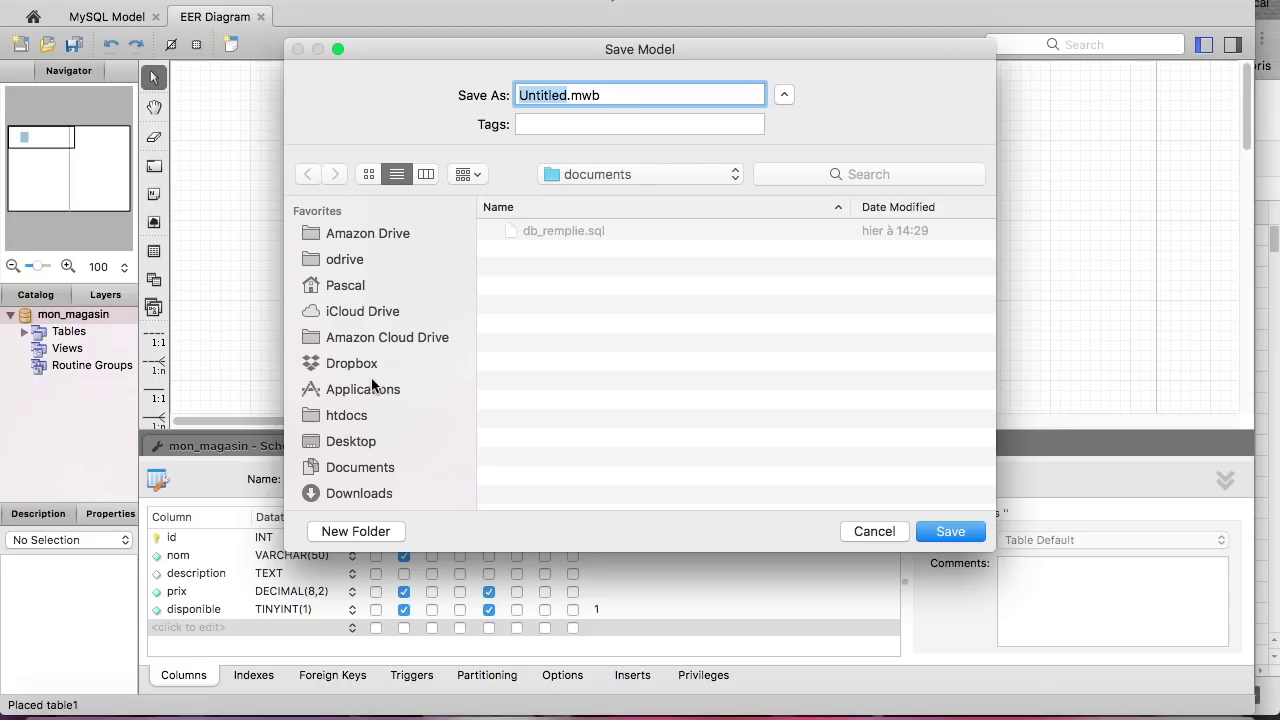
pyautogui.click(364, 474)
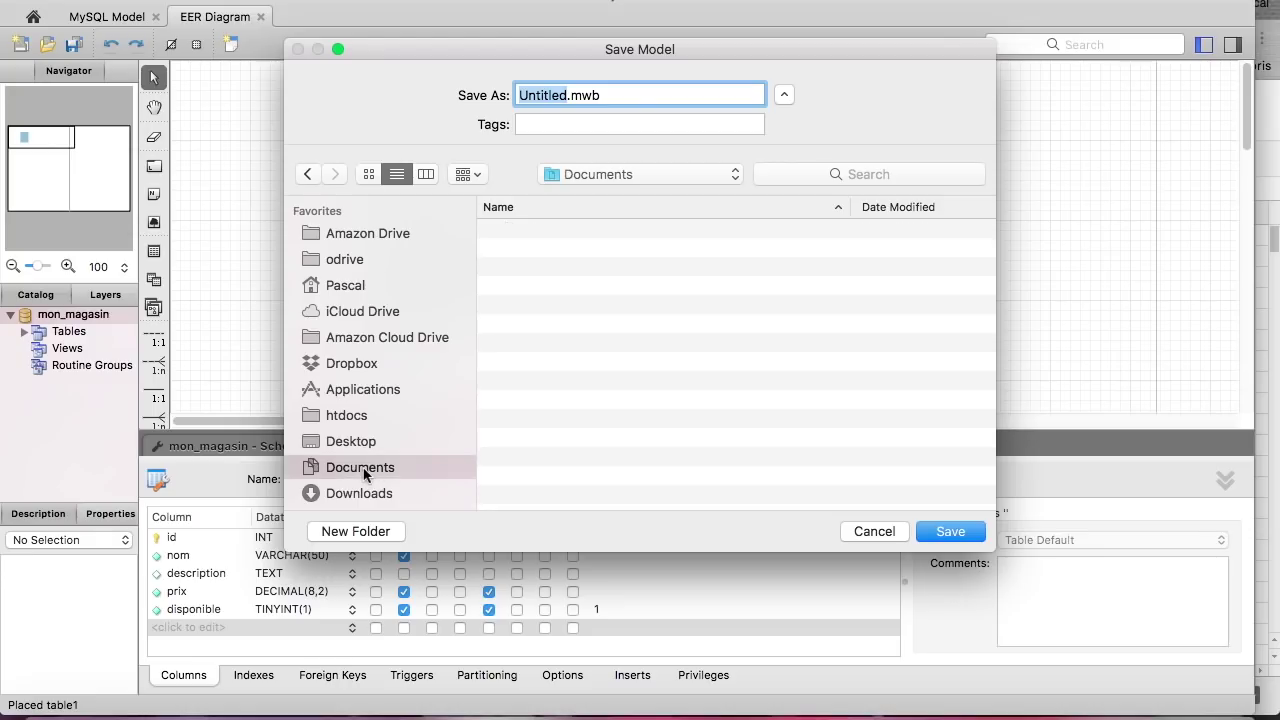
pyautogui.click(378, 532)
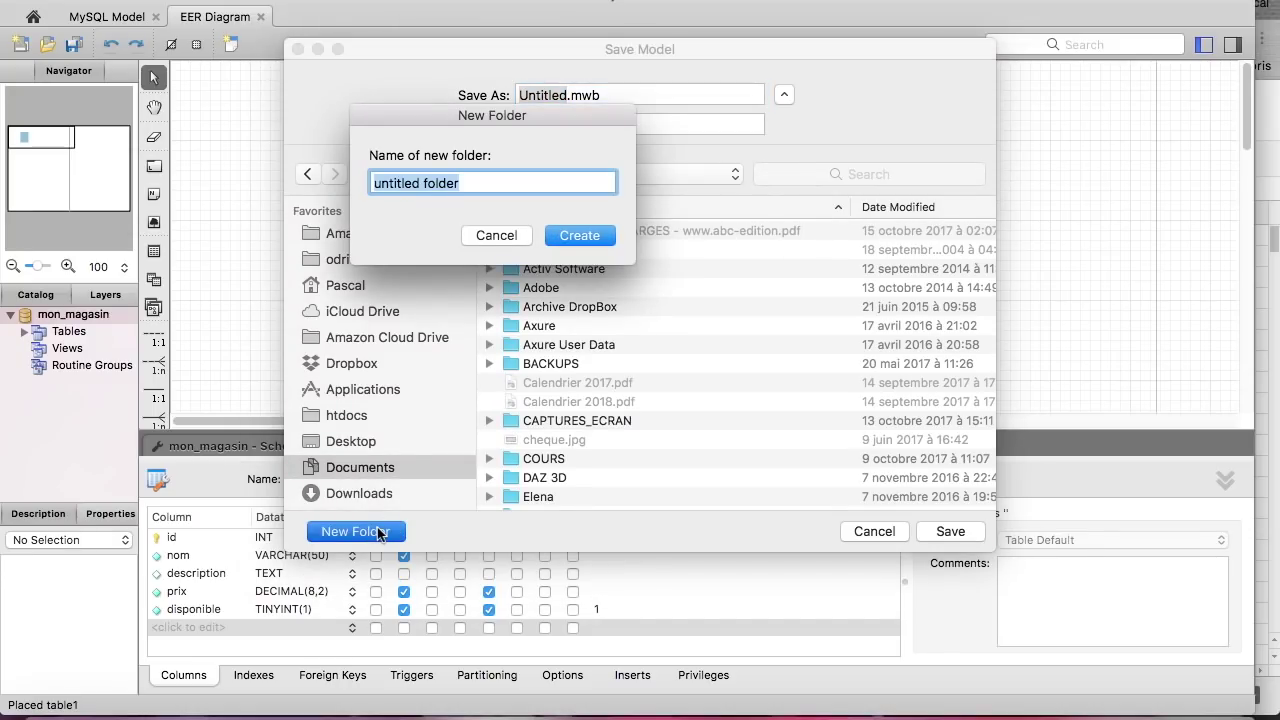
pyautogui.write('dem')
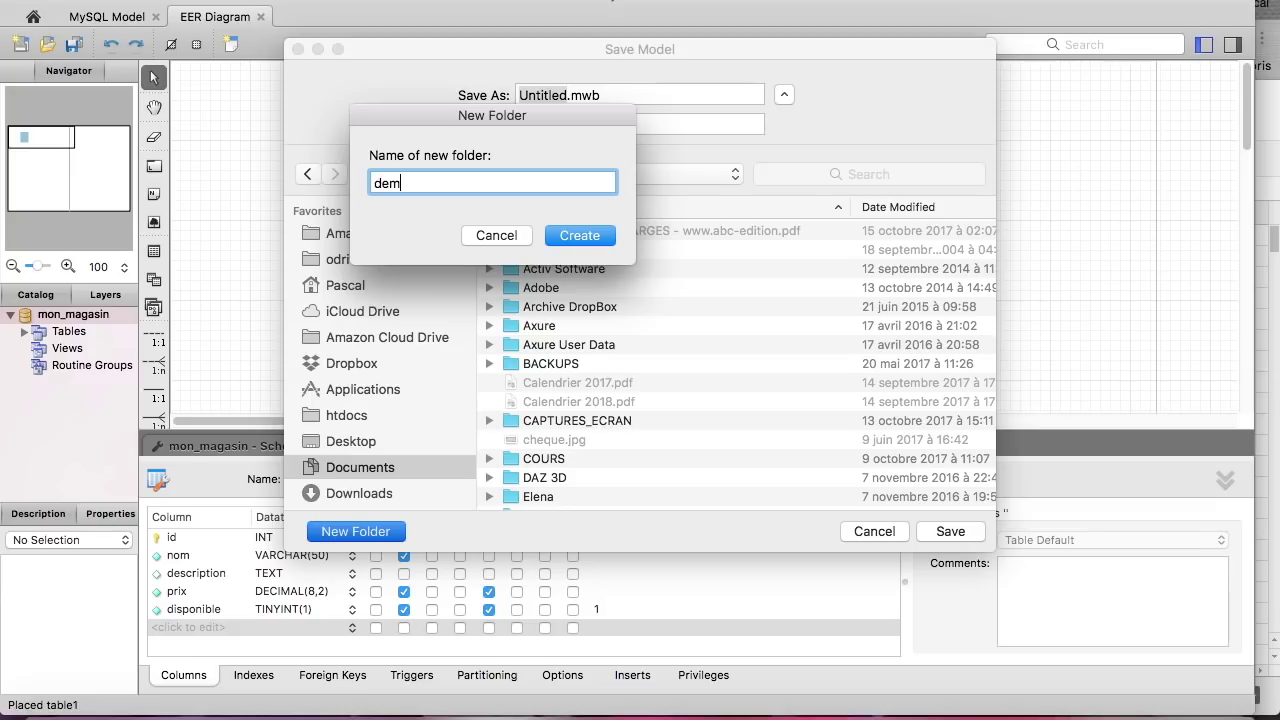
pyautogui.write('o_MWB')
pyautogui.press('Return')
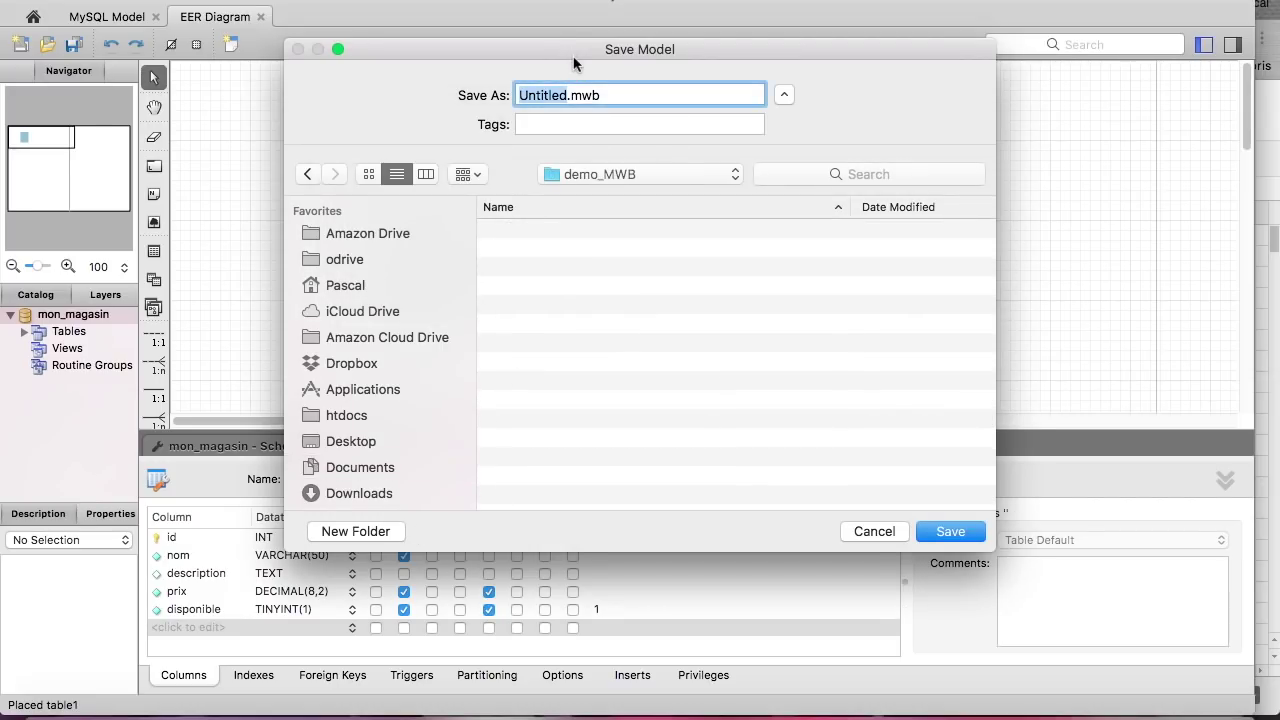
pyautogui.write('mon_magasin')
pyautogui.click(954, 537)
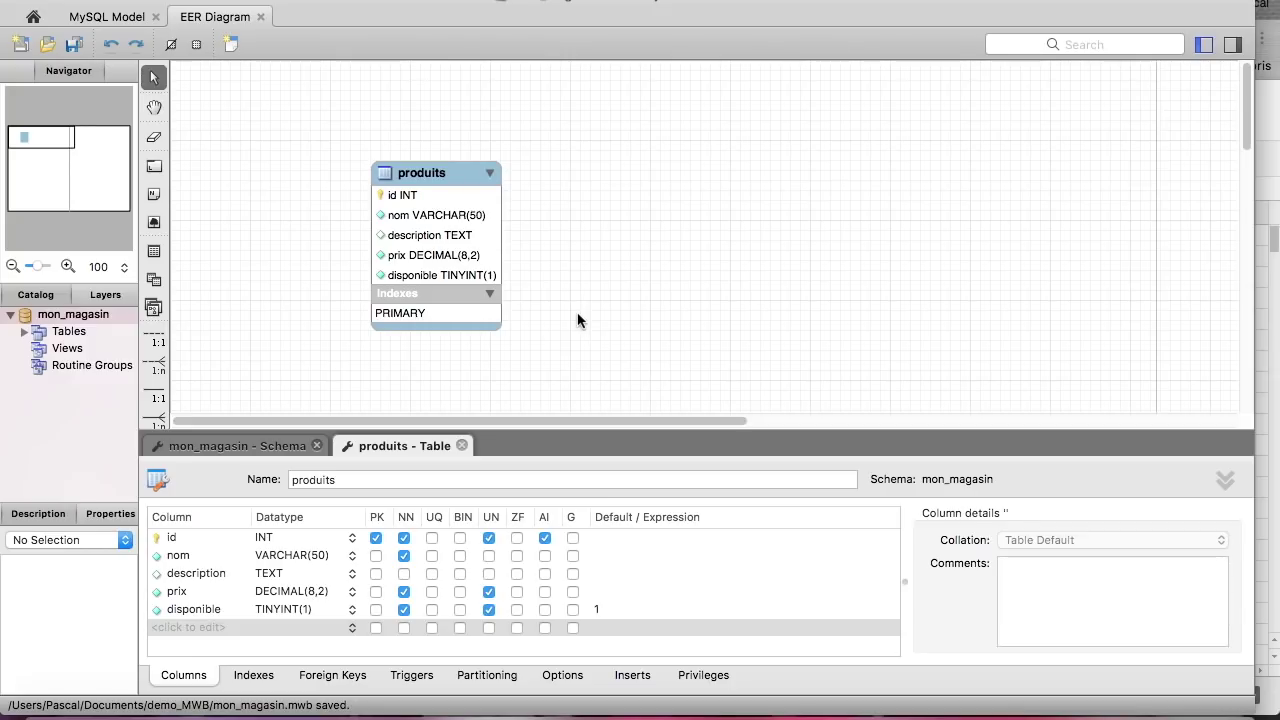
# Switch to Finder and locate the saved mon_magasin.mwb file in the demo_MWB folder of Documents
pyautogui.press('super+Tab')
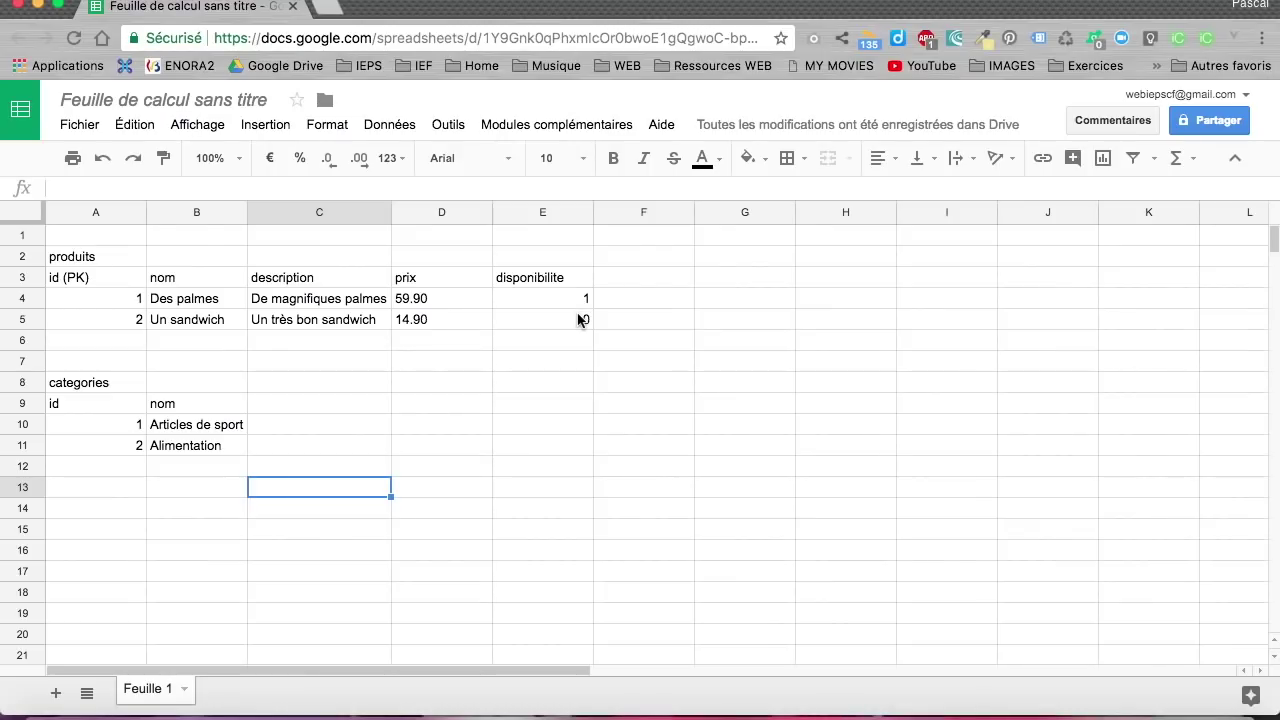
pyautogui.click(40, 706)
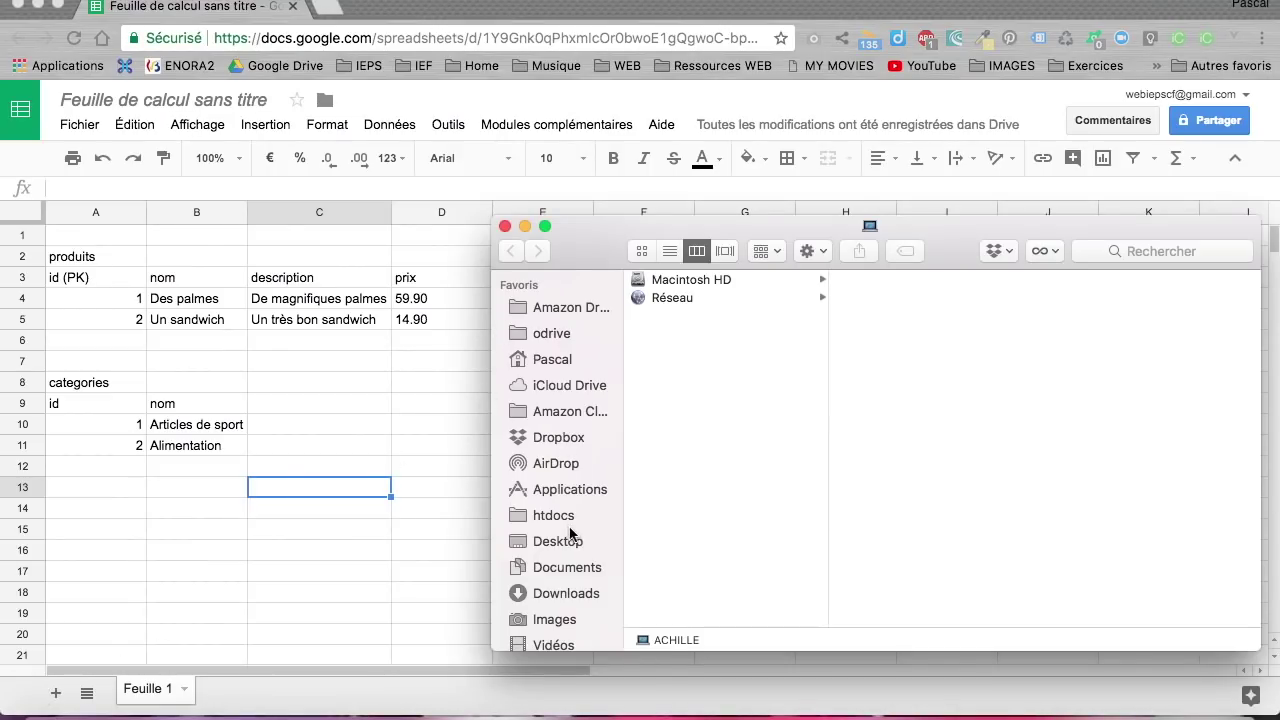
pyautogui.click(578, 570)
pyautogui.scroll(-4, 729, 467)
pyautogui.scroll(1, 729, 467)
pyautogui.scroll(-6, 729, 467)
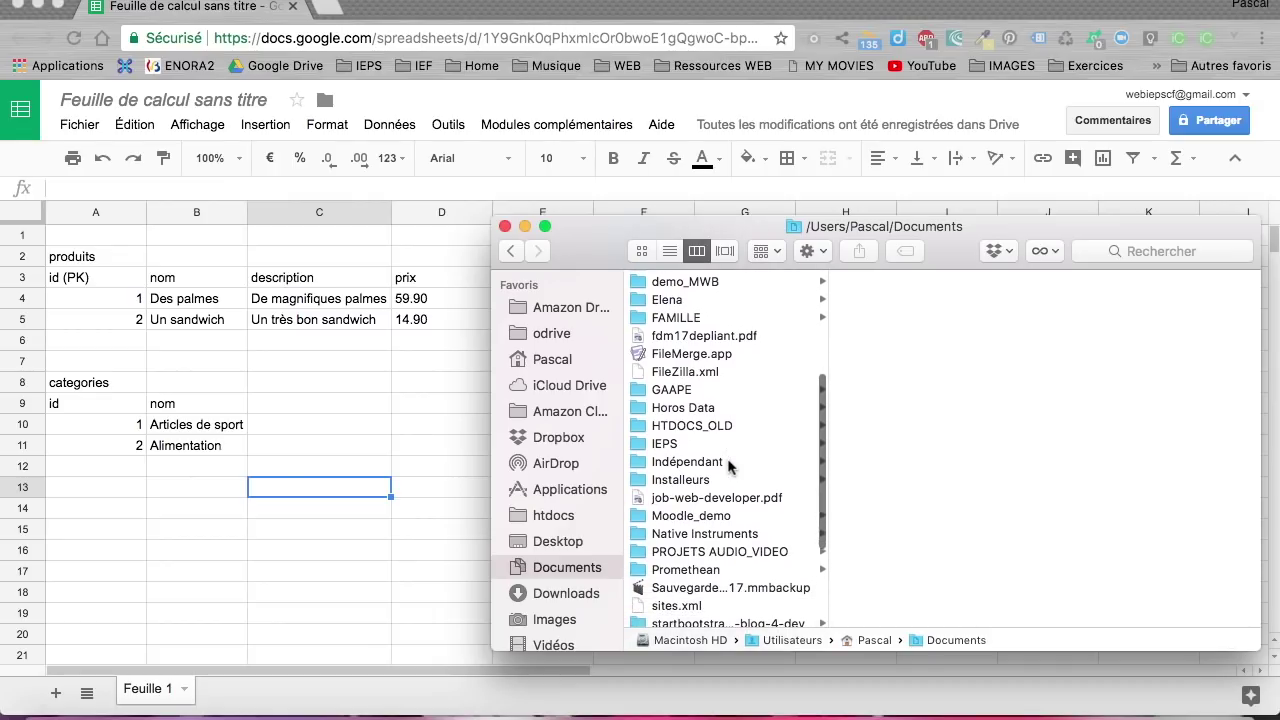
pyautogui.scroll(5, 729, 467)
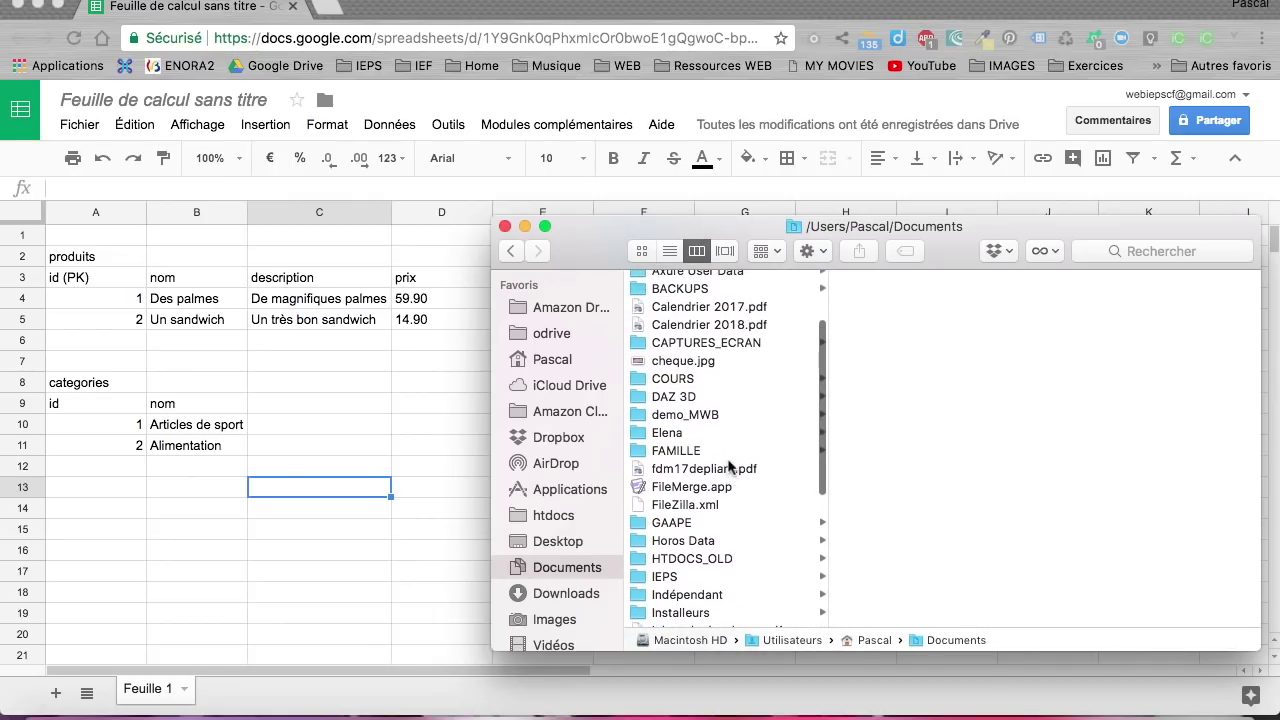
pyautogui.click(699, 413)
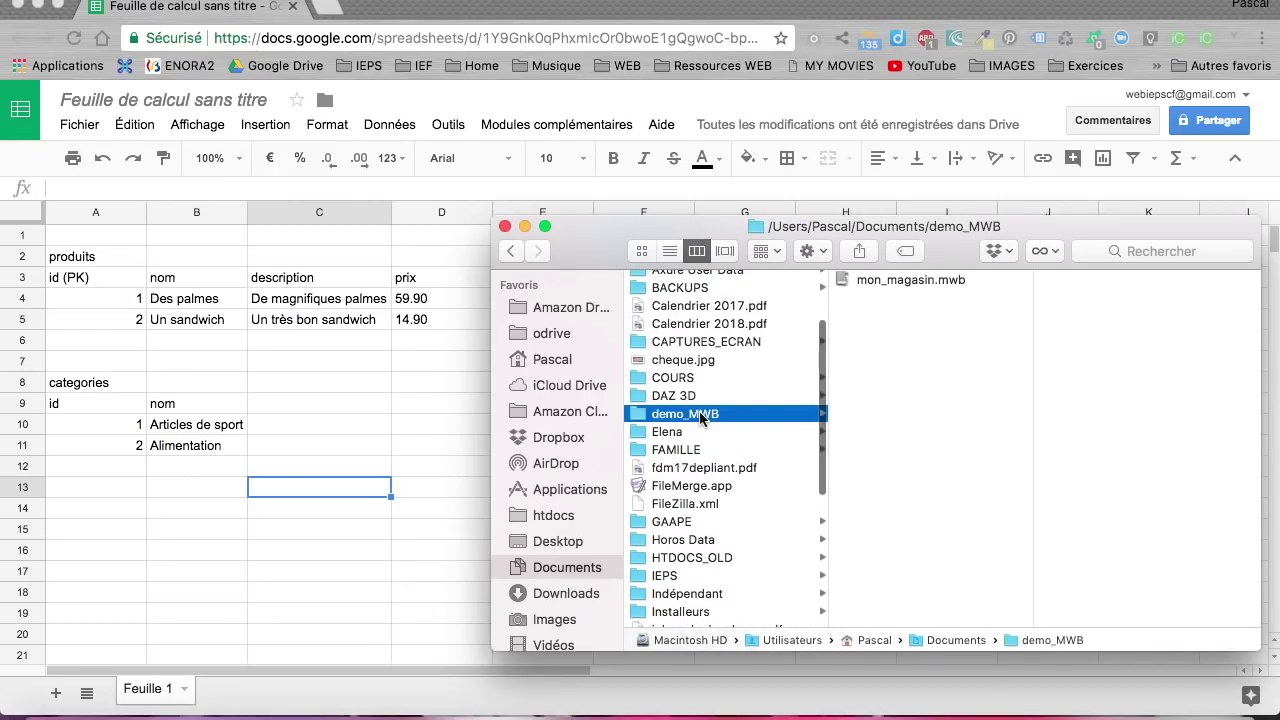
pyautogui.click(911, 283)
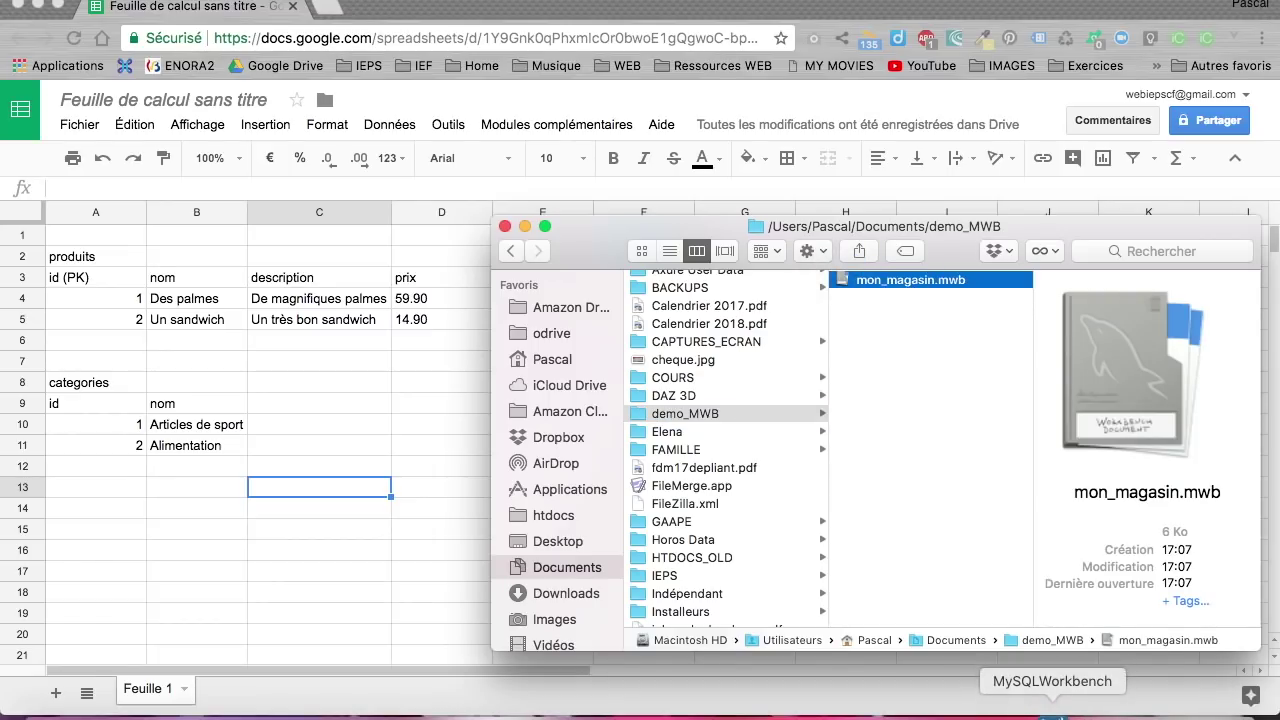
# Switch to MySQL Workbench and open the mon_magasin schema and the produits table in their editors
pyautogui.click(1052, 714)
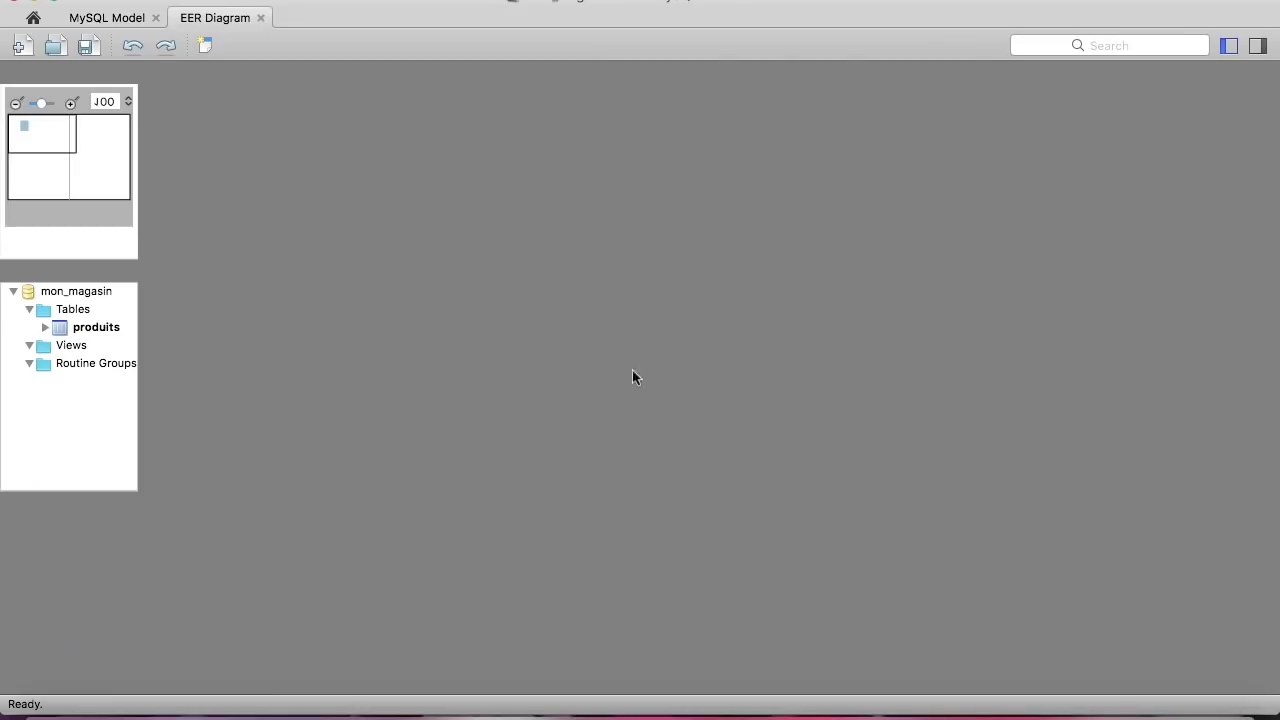
pyautogui.doubleClick(75, 292)
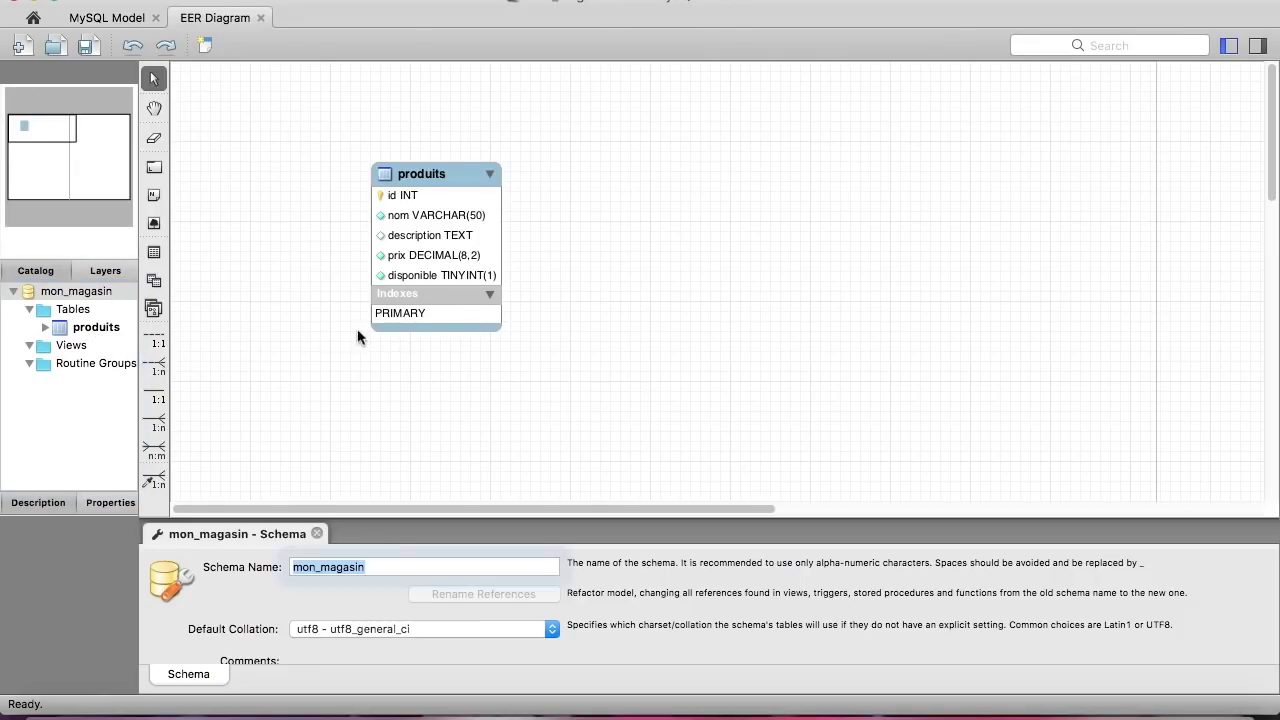
pyautogui.doubleClick(432, 182)
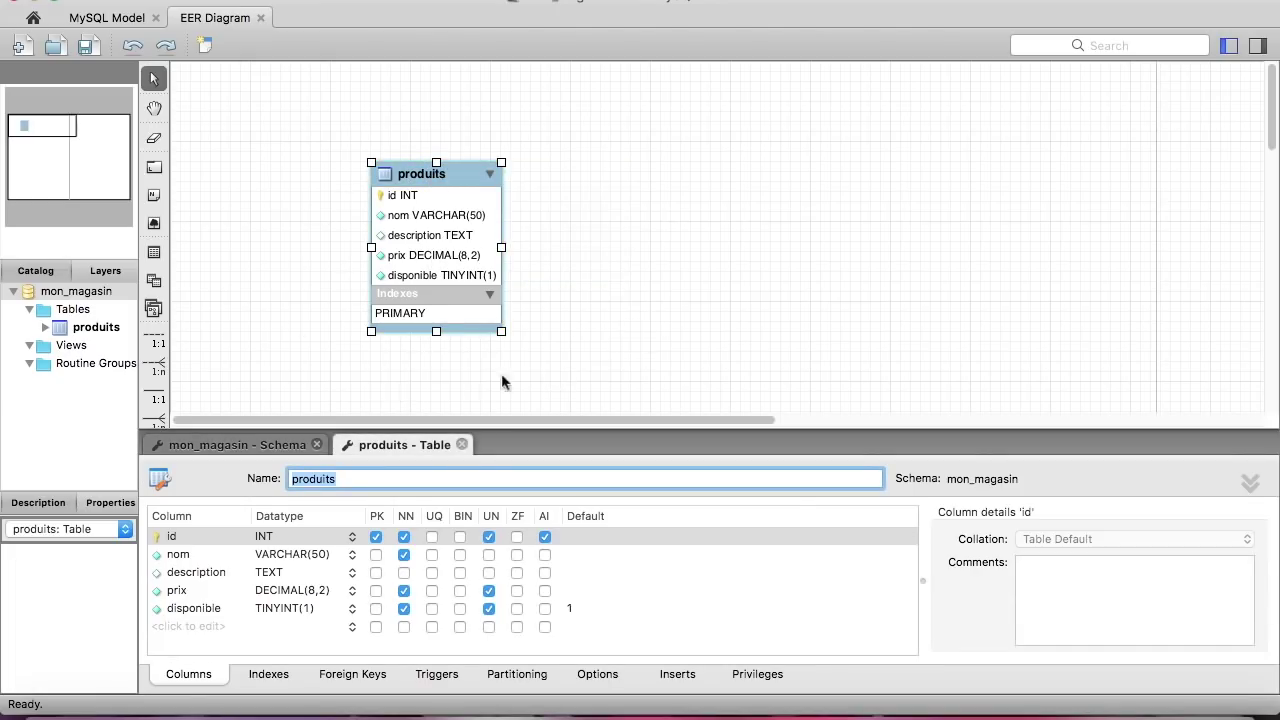
pyautogui.click(444, 152)
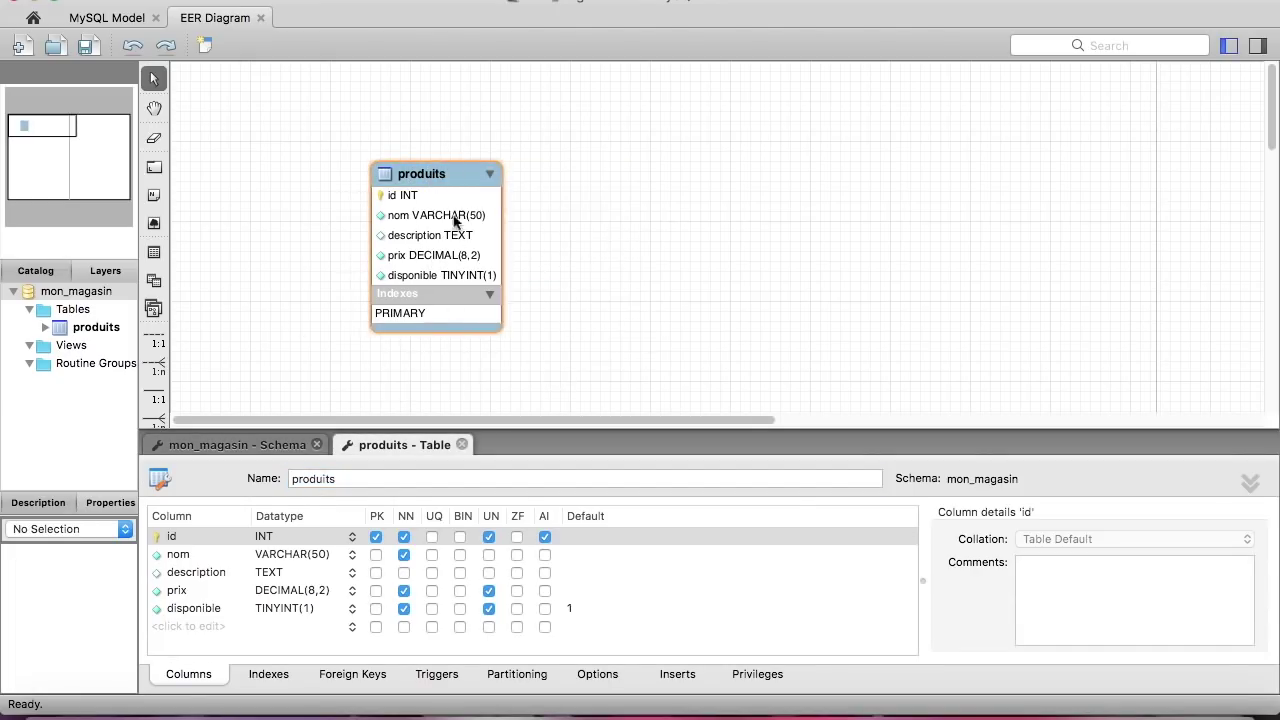
pyautogui.moveTo(449, 260)
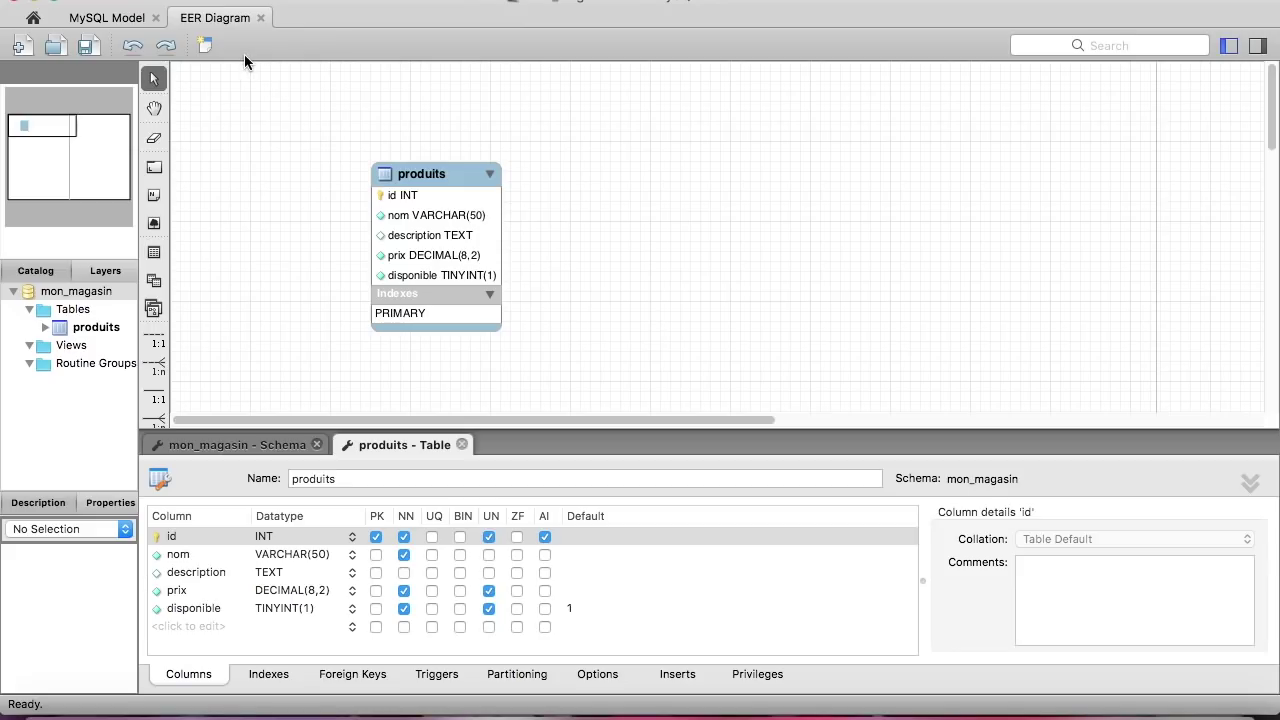
# Export the diagram as a PNG image named mon_magasin.png in the demo_MWB folder
pyautogui.click(200, 0)
pyautogui.moveTo(236, 186)
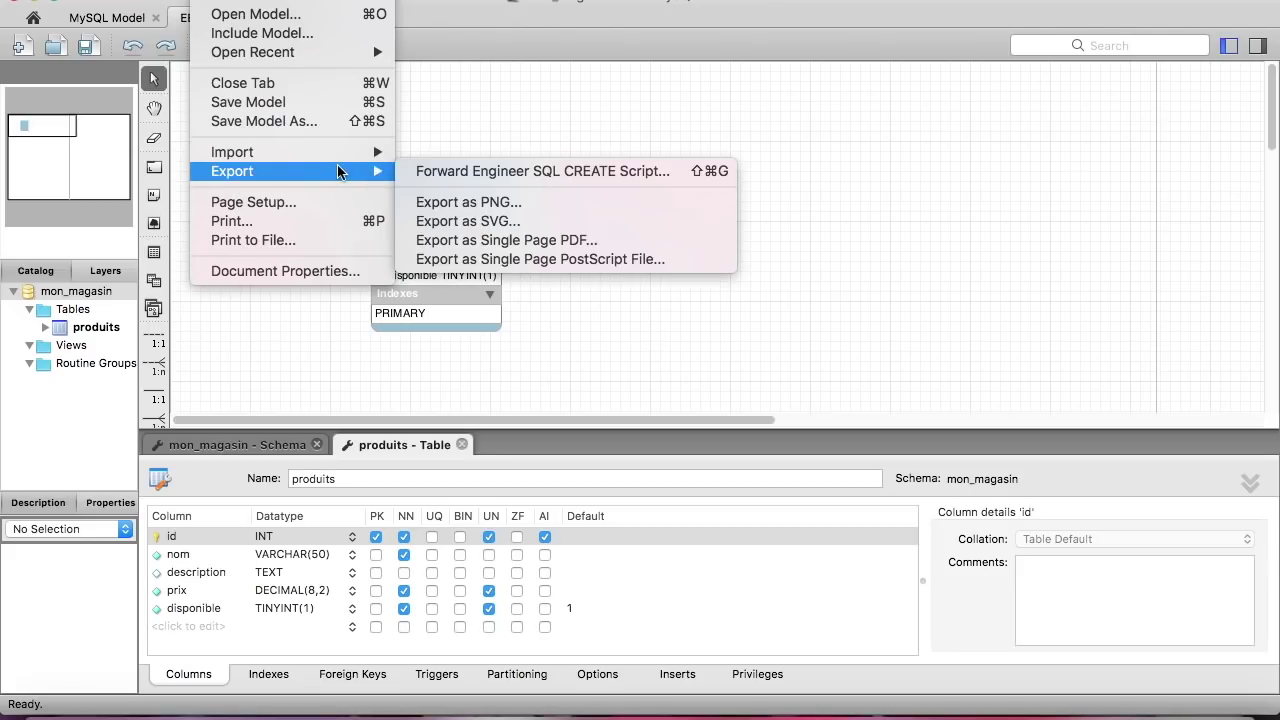
pyautogui.click(515, 204)
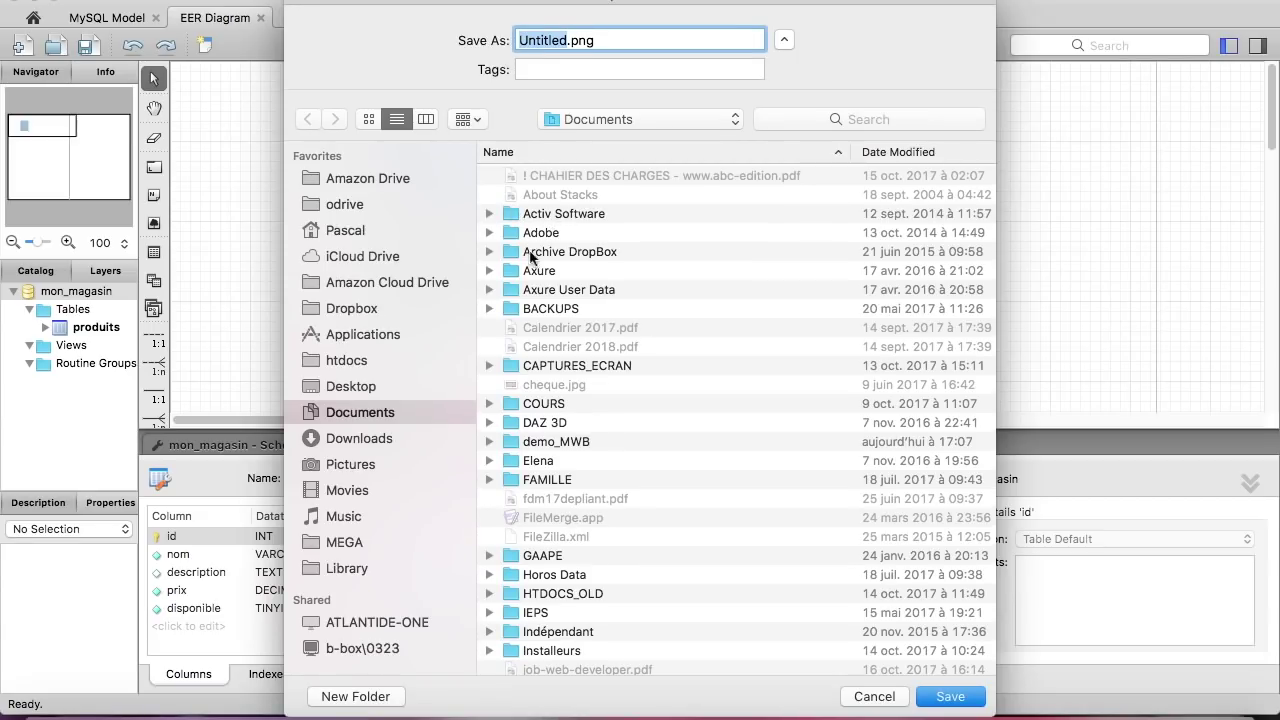
pyautogui.doubleClick(535, 443)
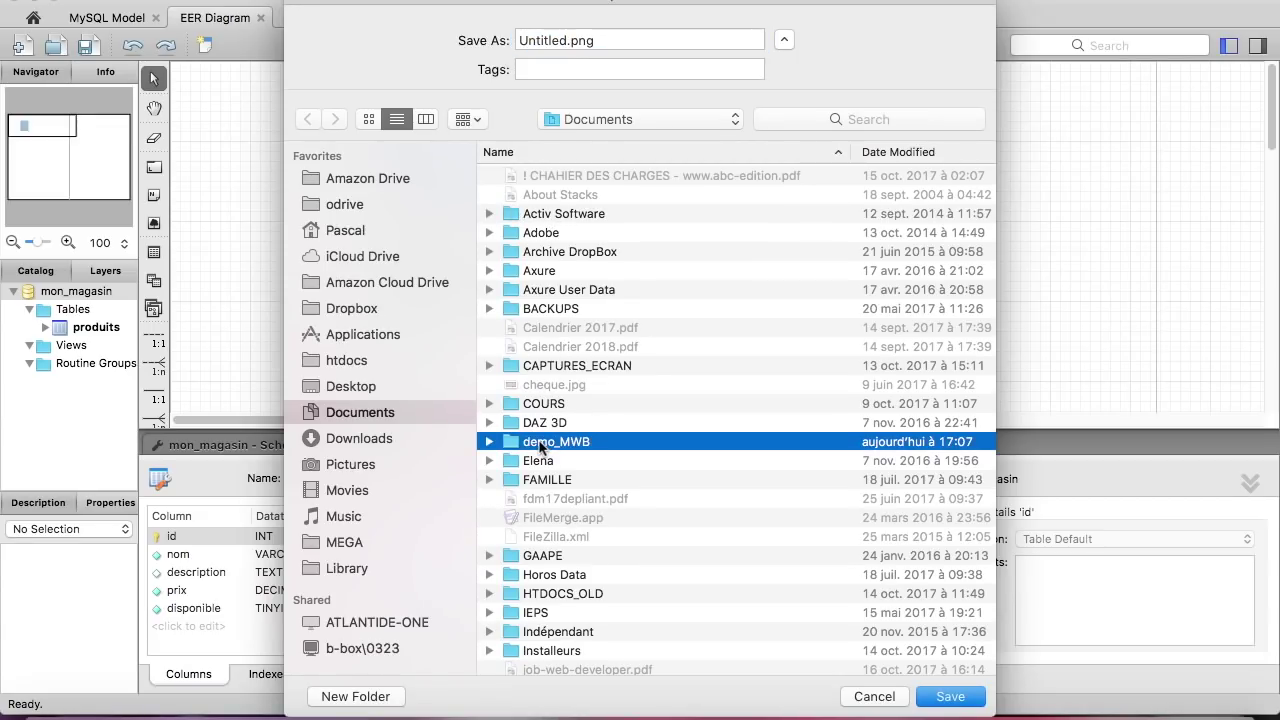
pyautogui.click(572, 178)
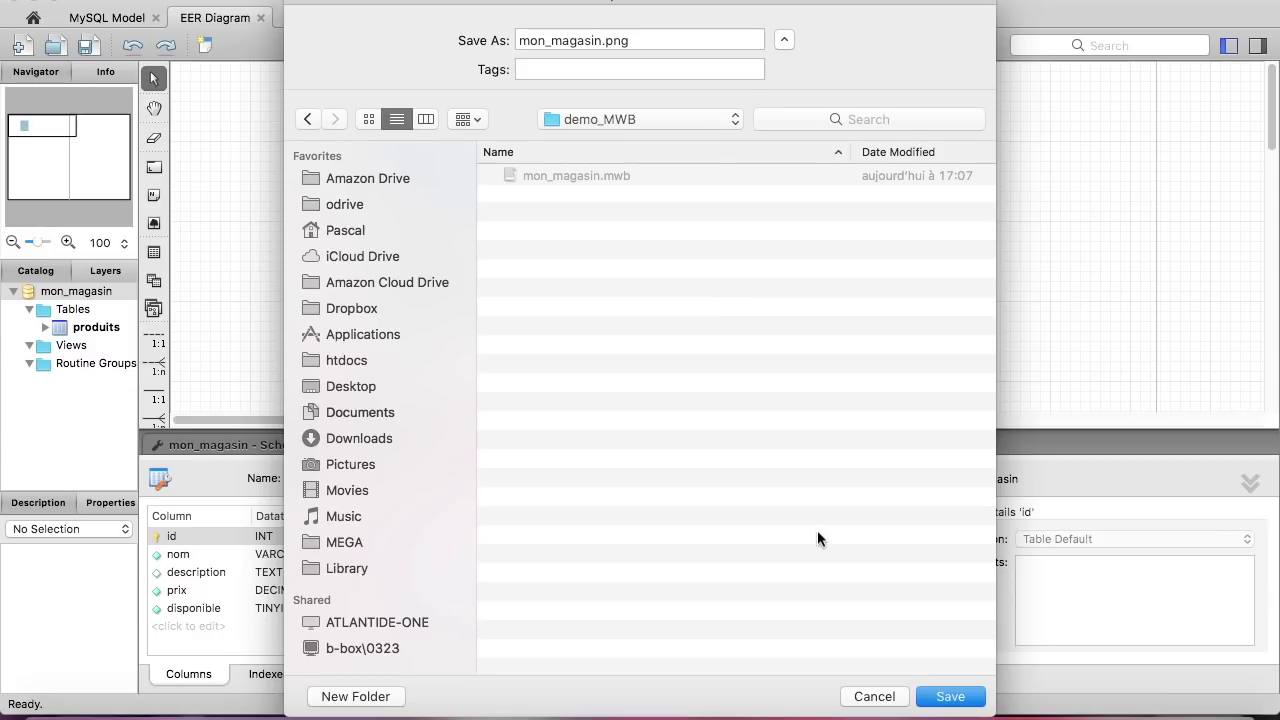
pyautogui.click(950, 696)
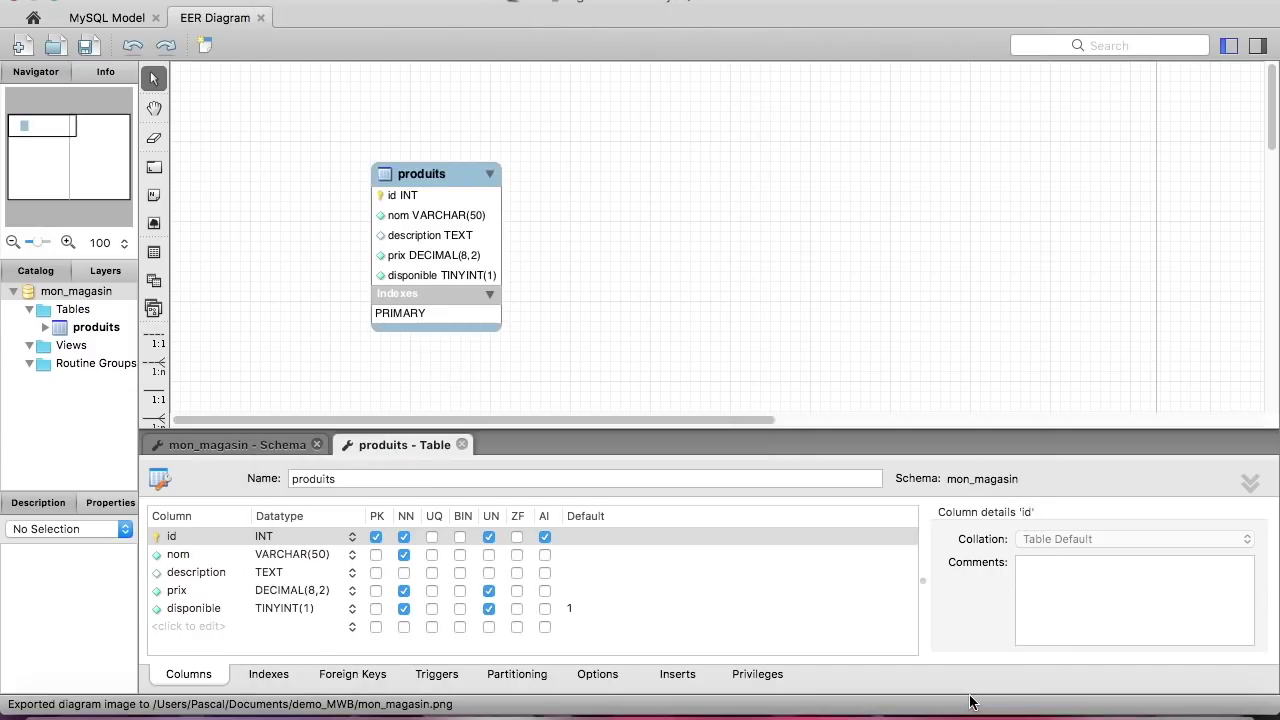
# Switch to Finder, open the exported mon_magasin.png to examine the diagram image, and close the preview windows
pyautogui.press('cmd+Tab')
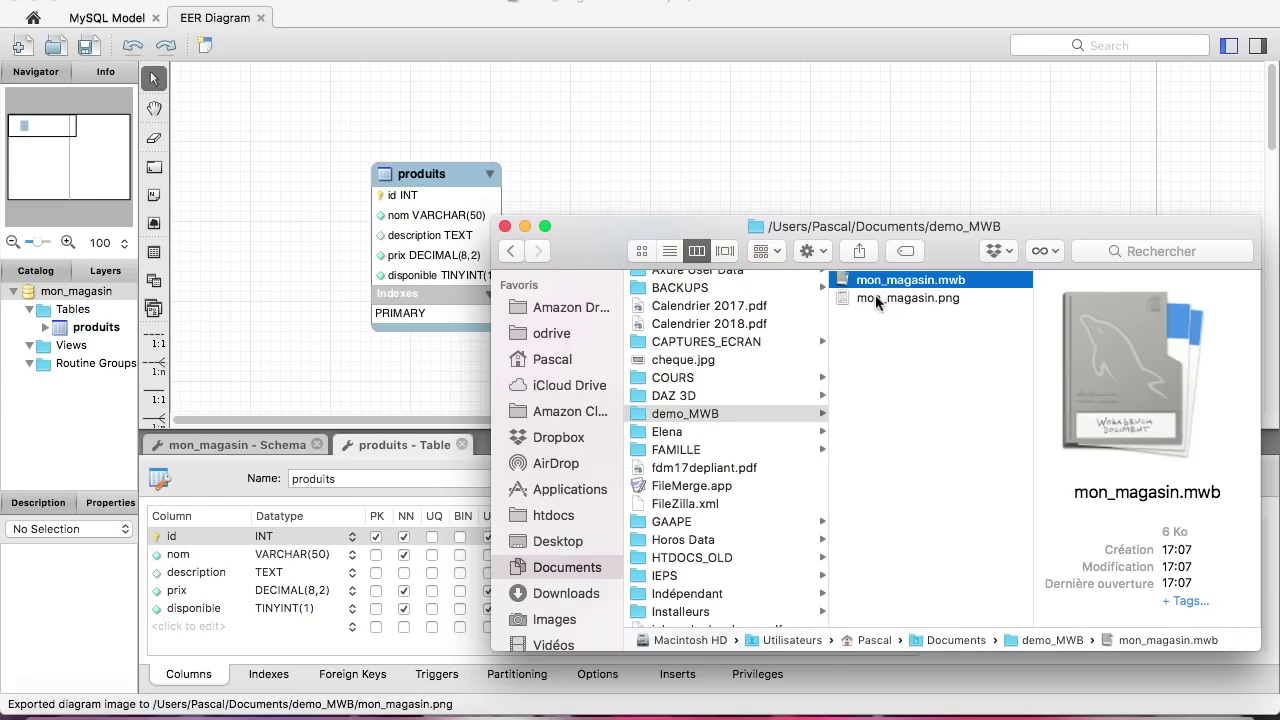
pyautogui.click(897, 300)
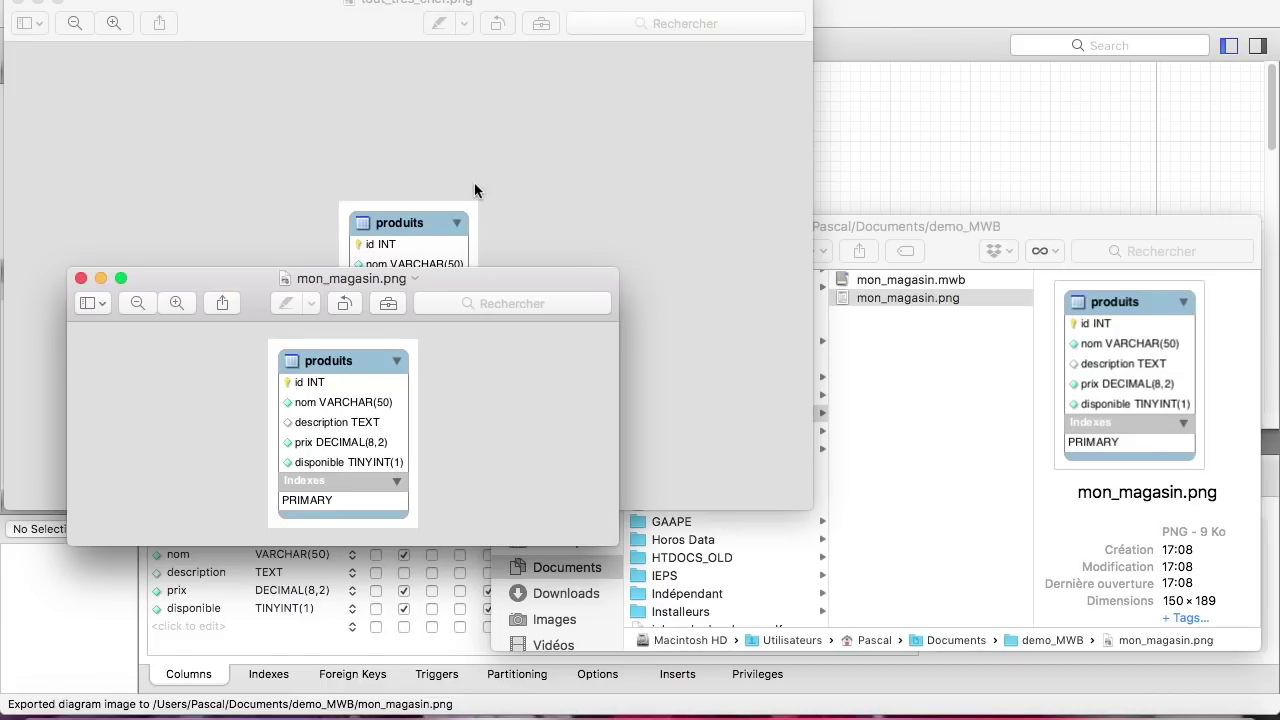
pyautogui.click(474, 185)
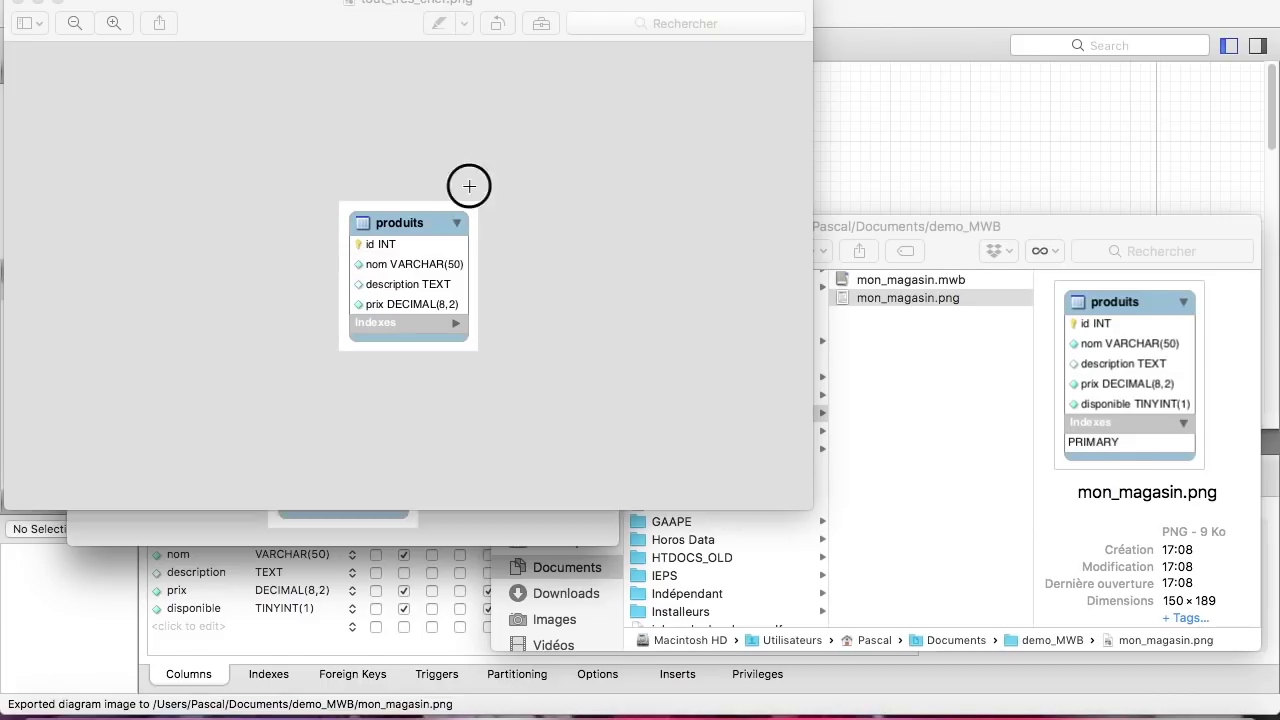
pyautogui.press('super+w')
pyautogui.moveTo(417, 279); pyautogui.dragTo(561, 24)
pyautogui.moveTo(762, 290); pyautogui.dragTo(909, 516)
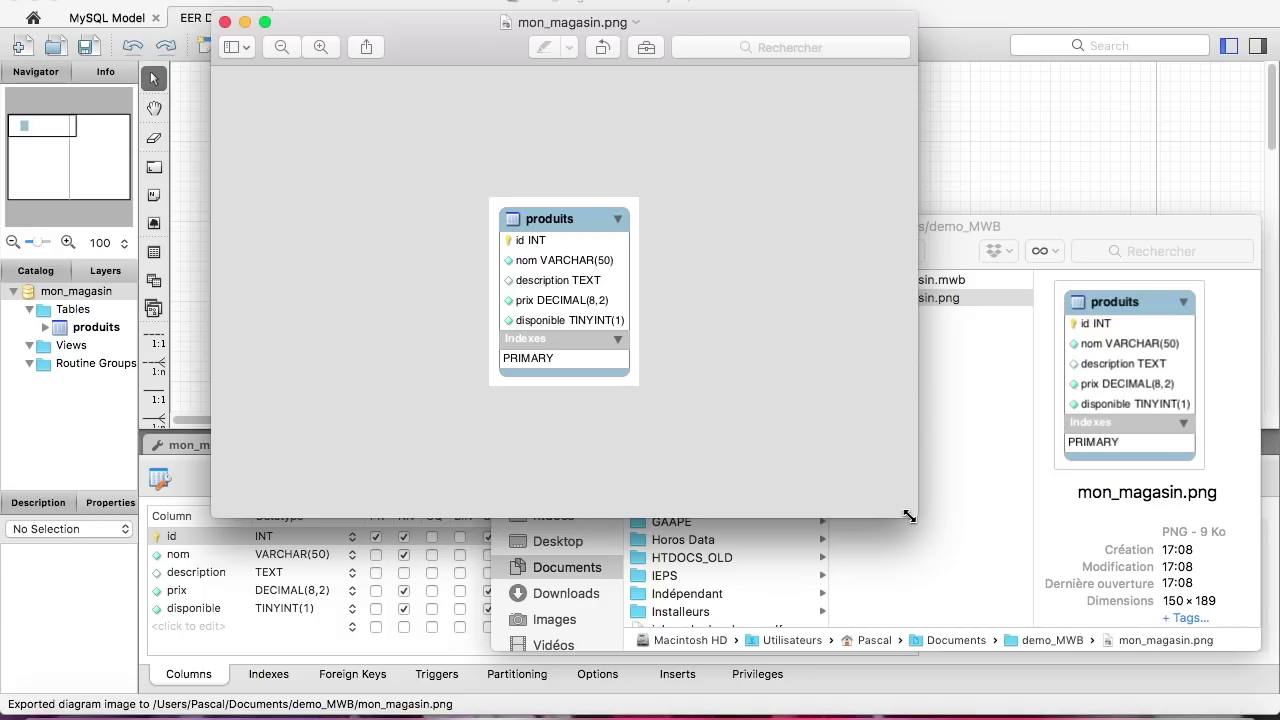
pyautogui.click(225, 22)
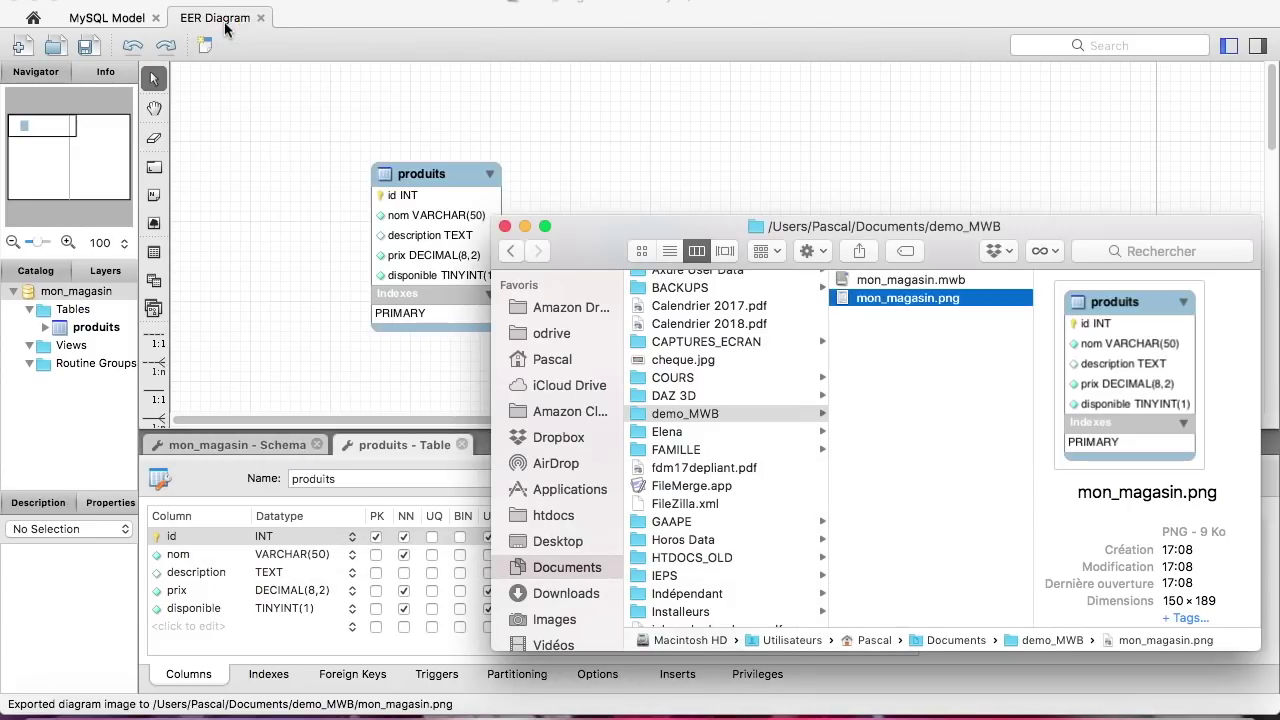
# Start a Forward Engineer SQL CREATE script export with mon_magasin.sql in the demo_MWB folder as the output file
pyautogui.click(251, 152)
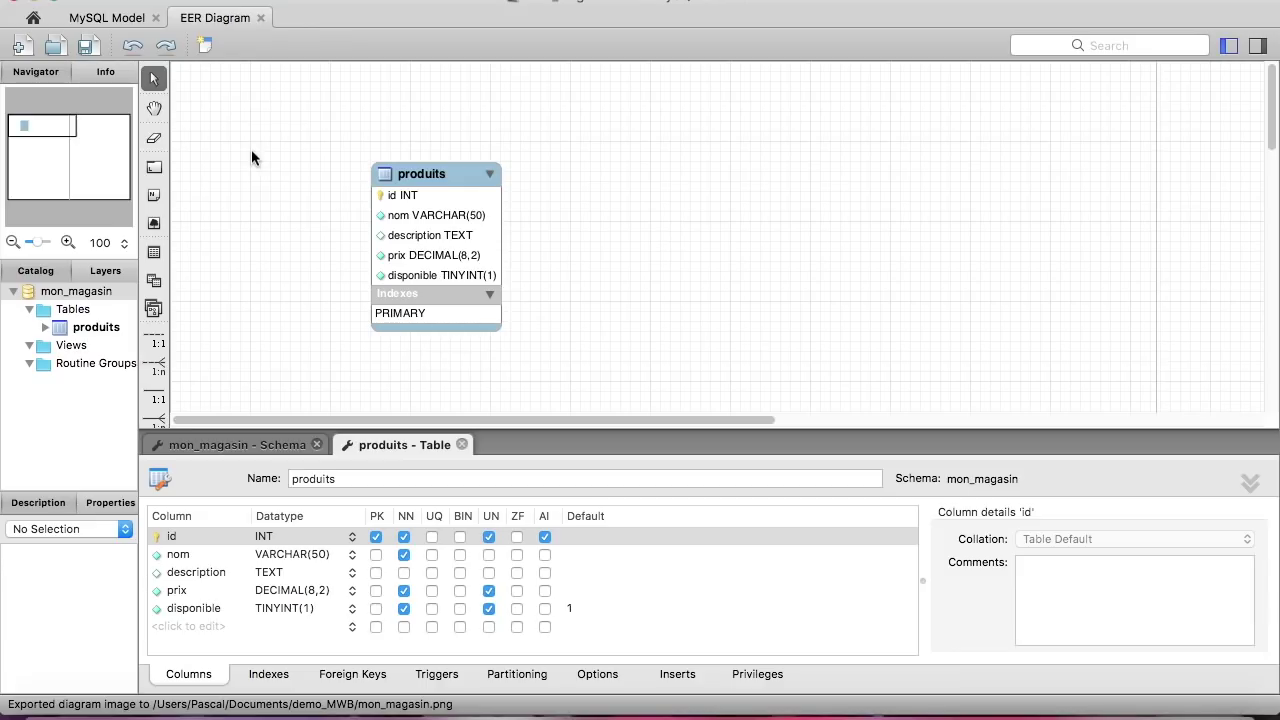
pyautogui.click(222, 2)
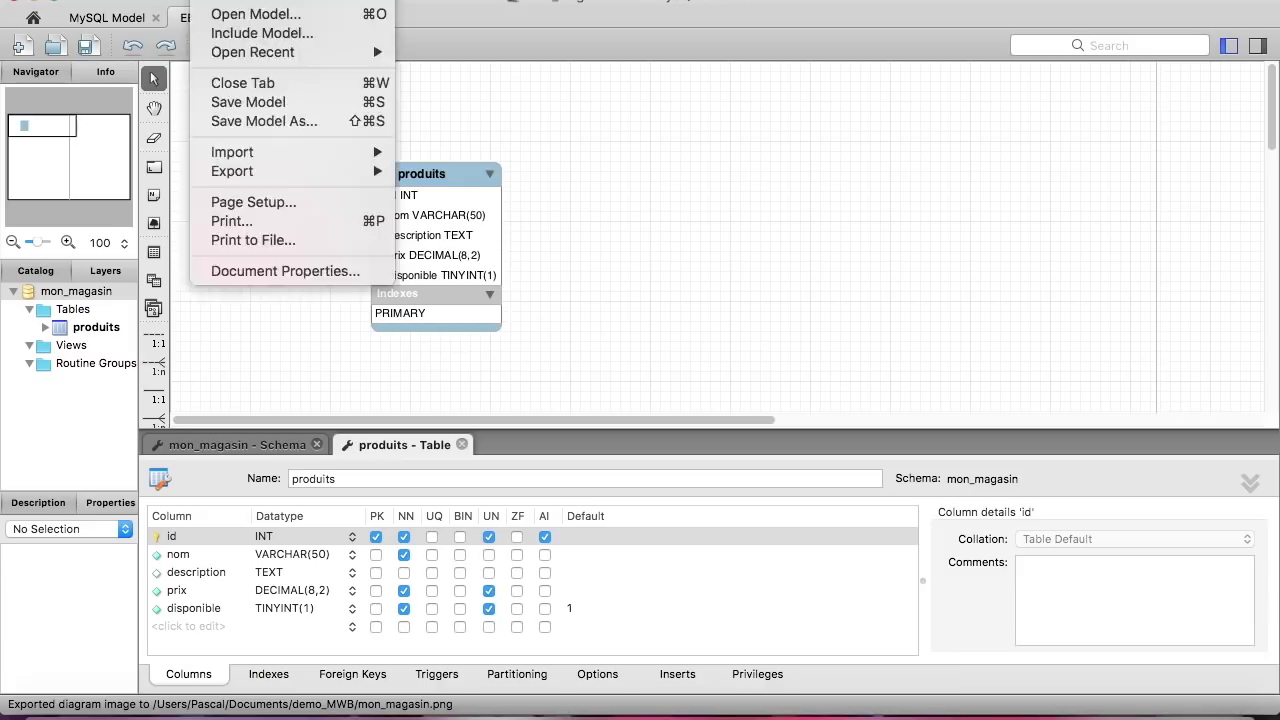
pyautogui.moveTo(235, 175)
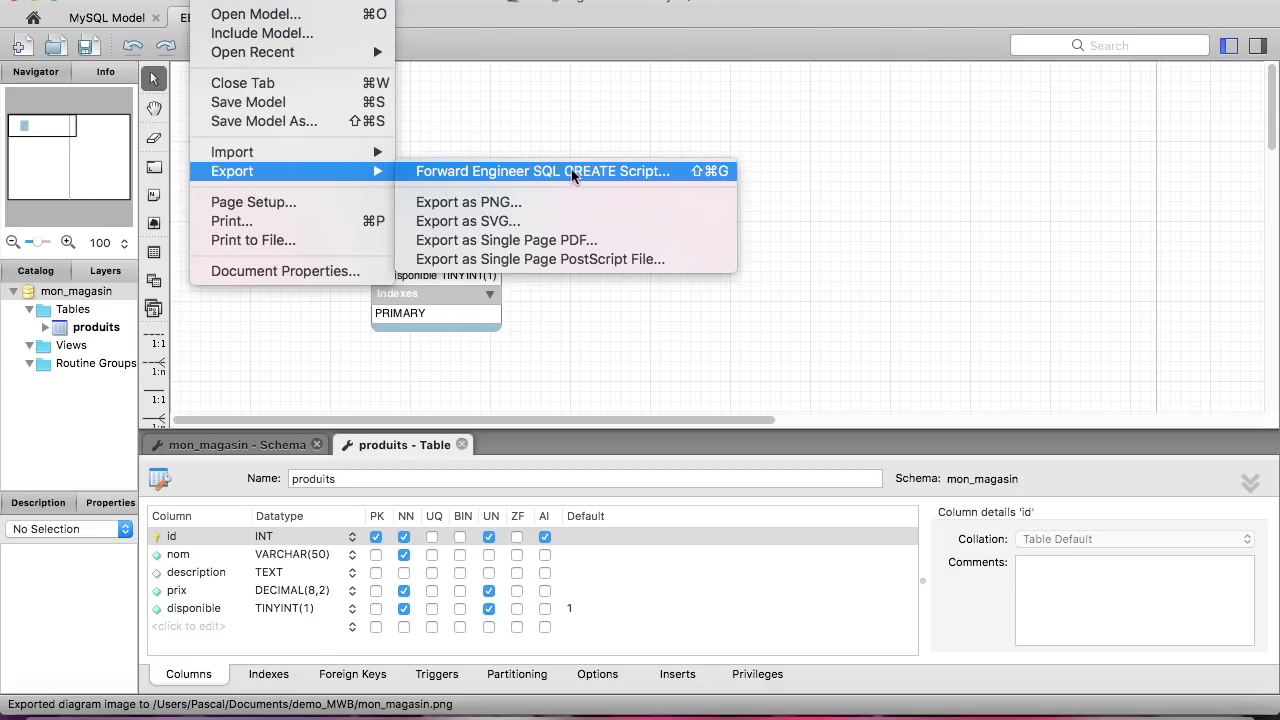
pyautogui.click(618, 173)
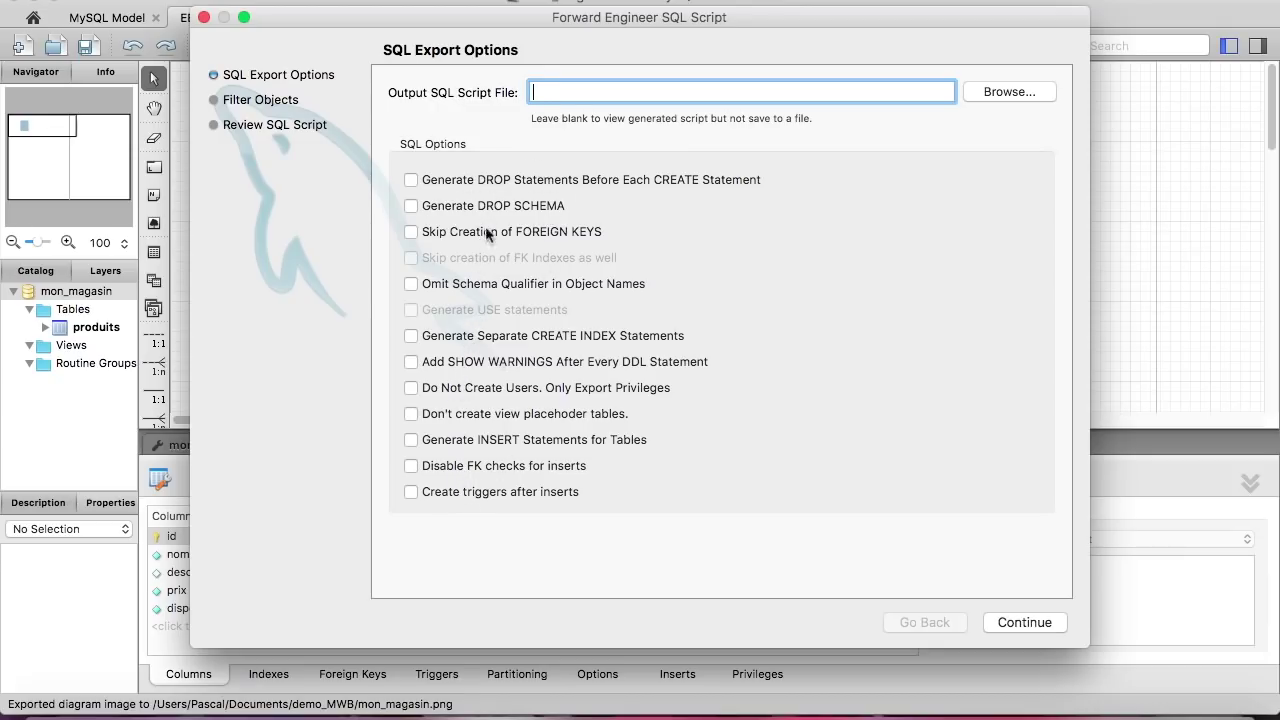
pyautogui.click(1010, 93)
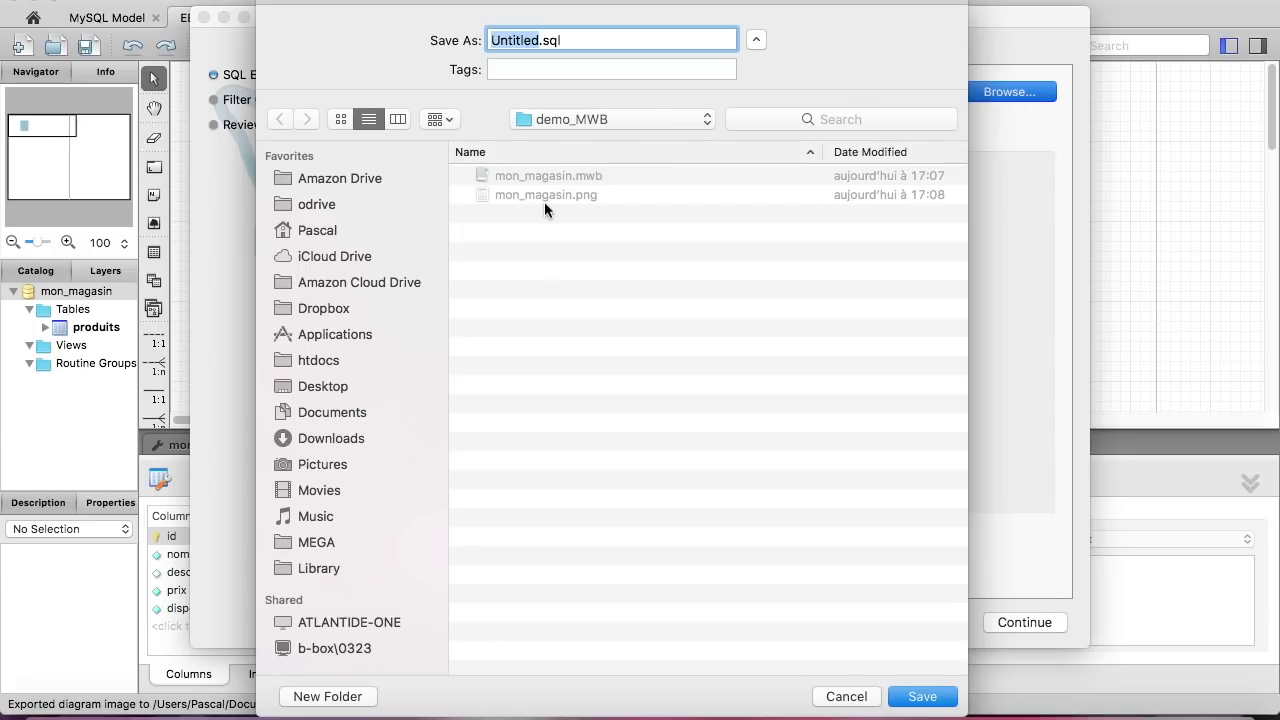
pyautogui.click(548, 194)
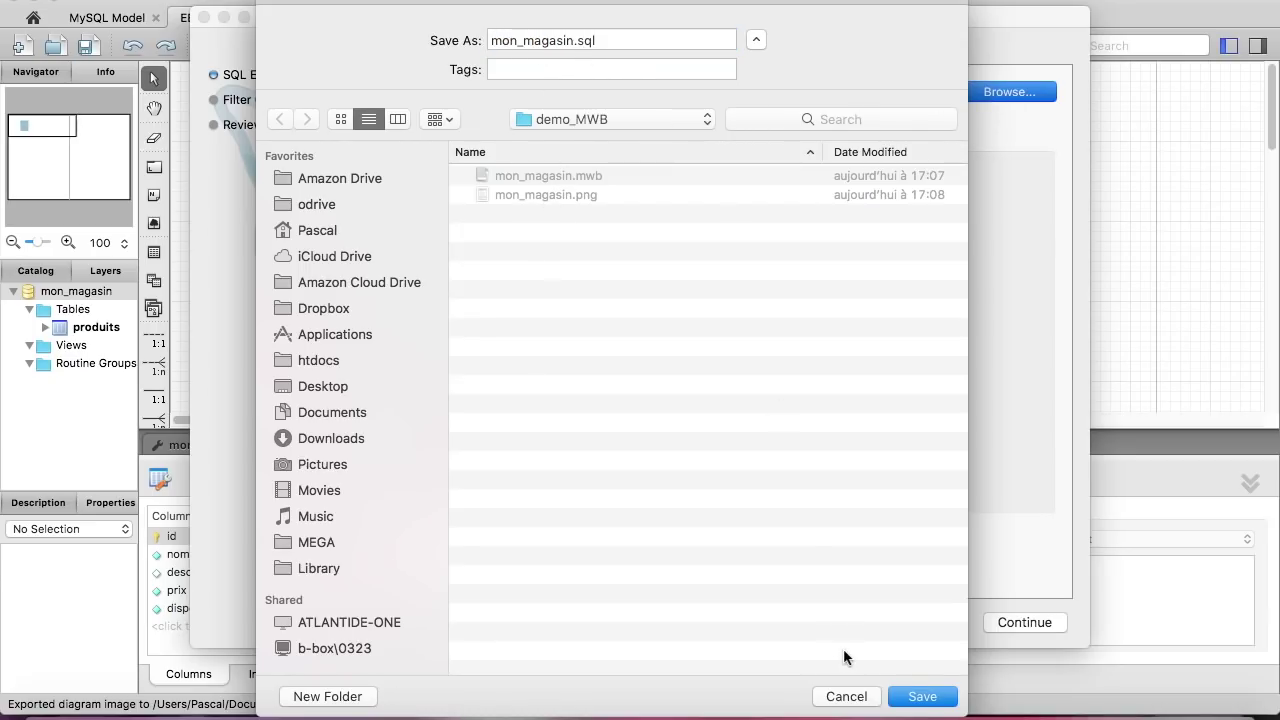
pyautogui.click(933, 698)
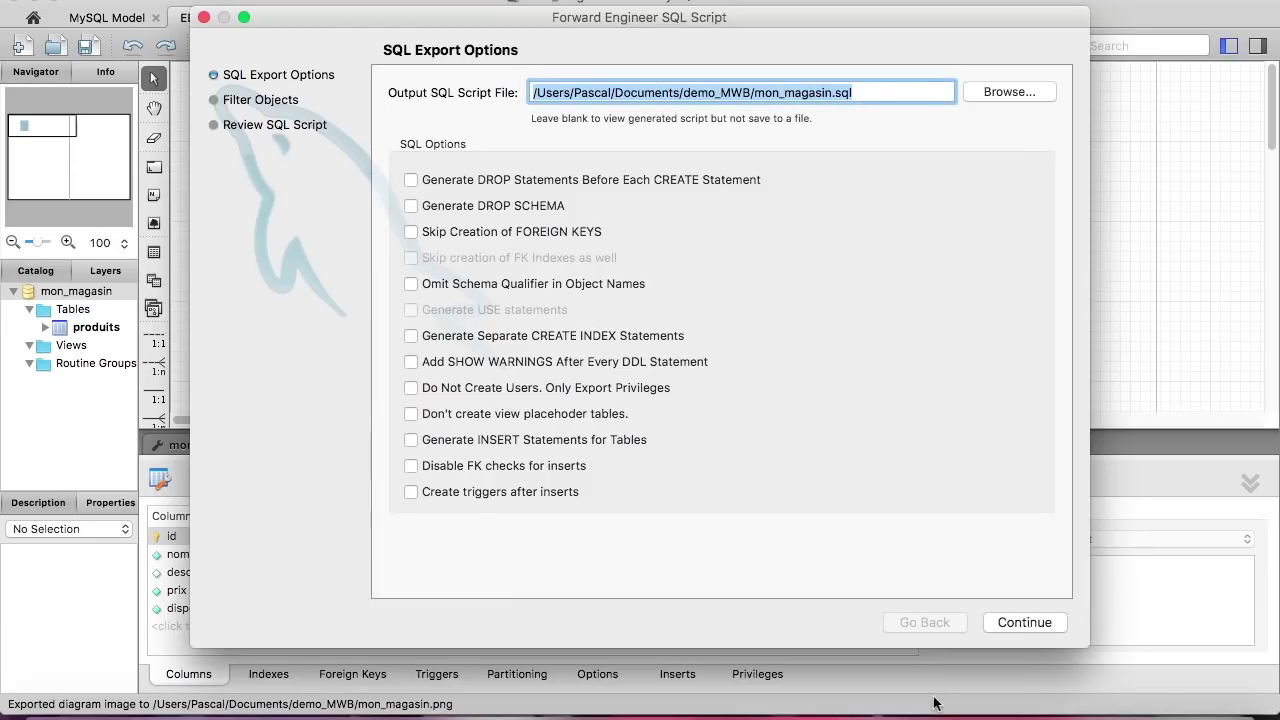
# Check the table objects filter with mon_magasin.produits included, then generate the SQL script and finish the export
pyautogui.click(1037, 624)
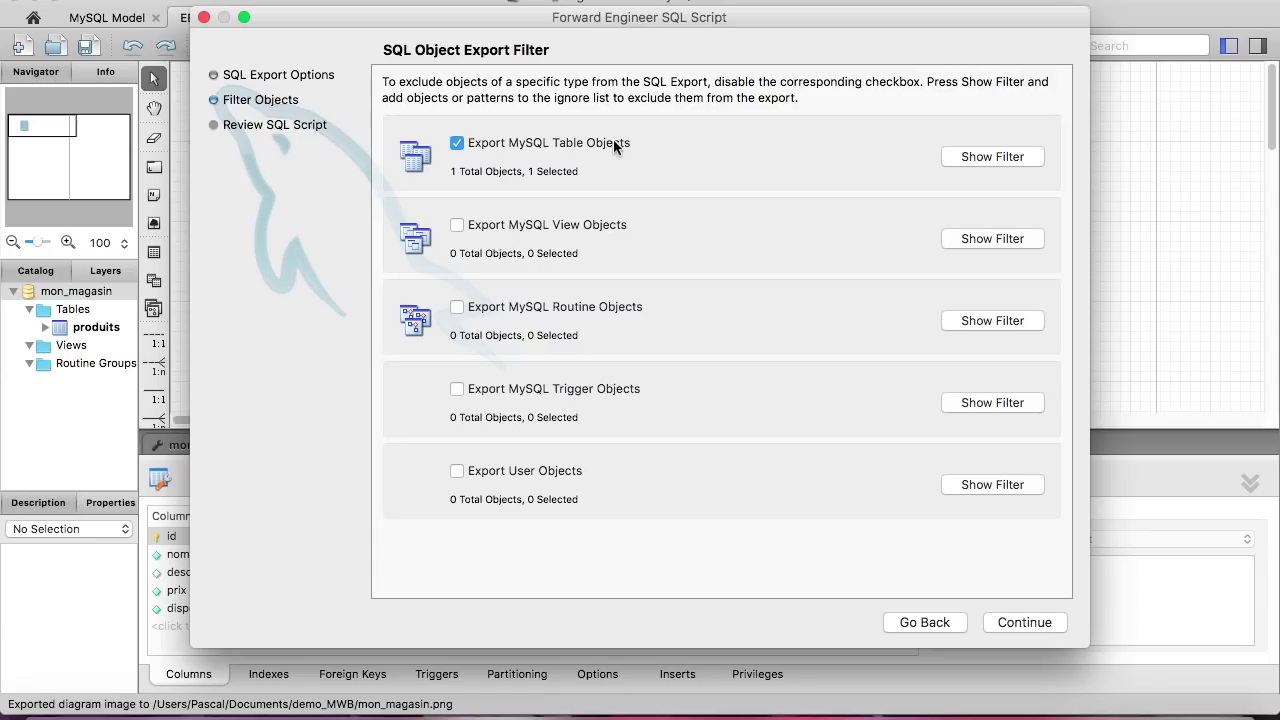
pyautogui.click(985, 160)
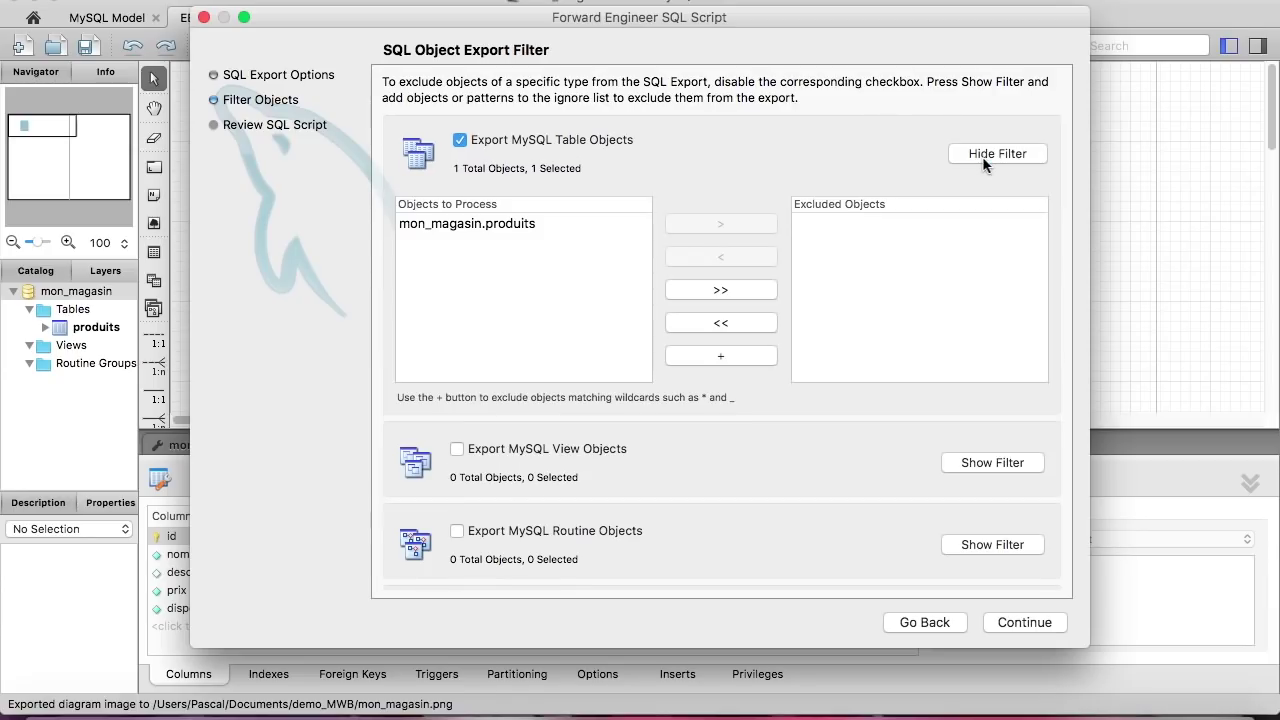
pyautogui.click(985, 158)
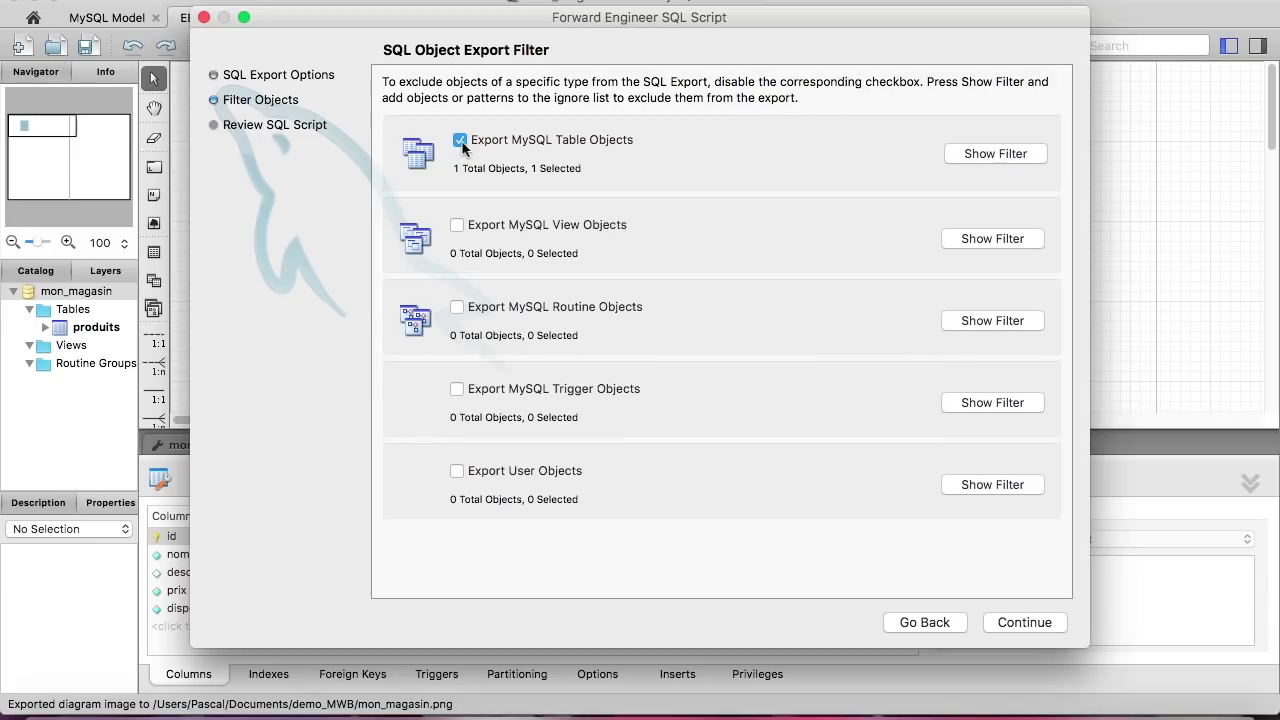
pyautogui.click(1044, 626)
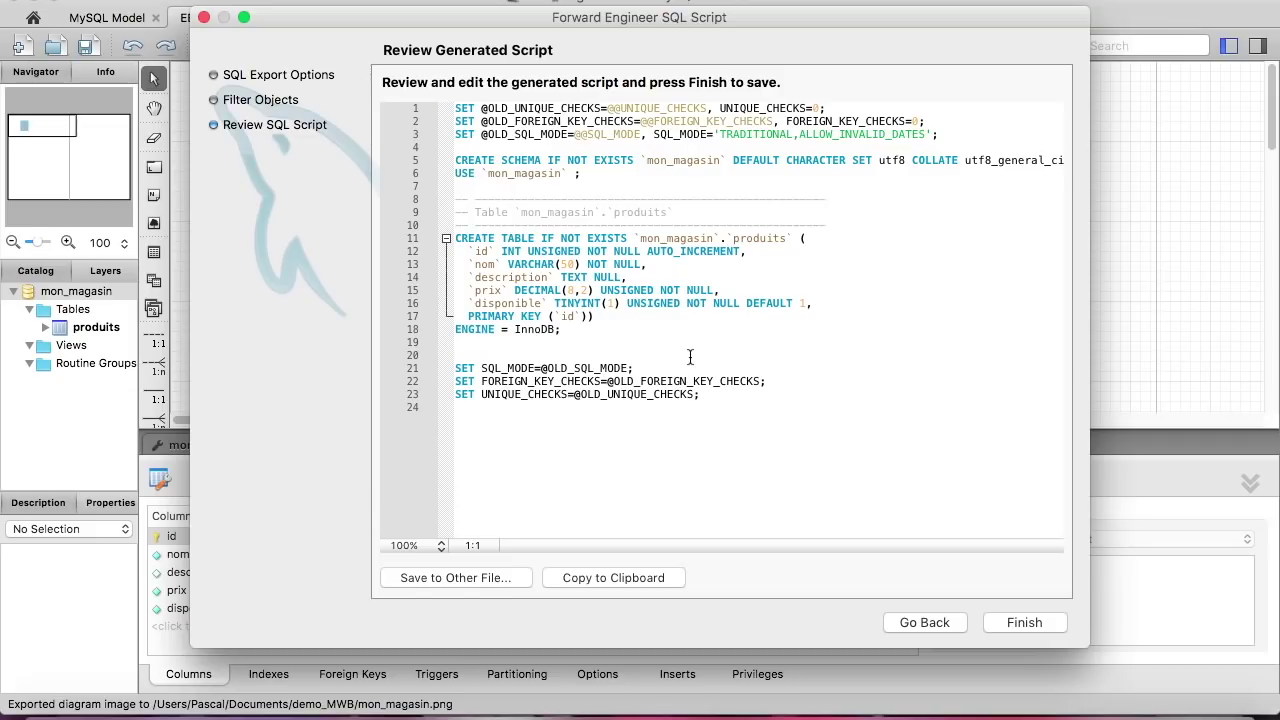
pyautogui.click(1024, 622)
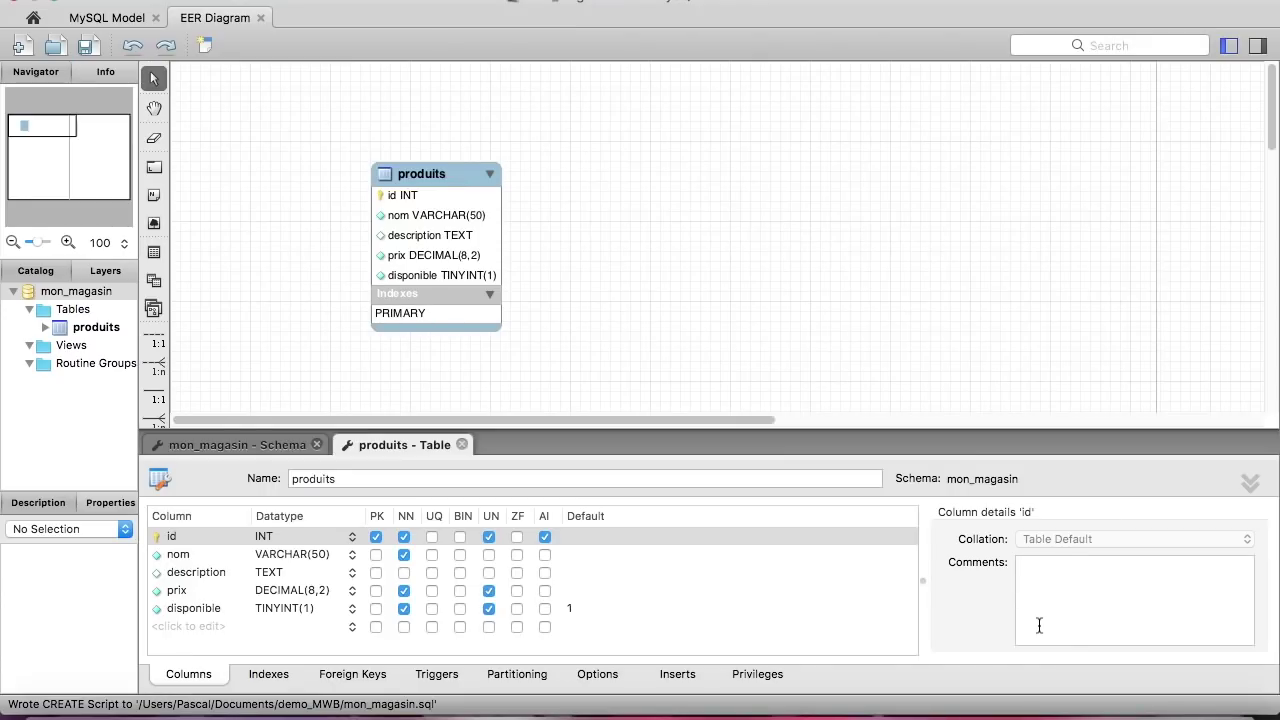
# Switch to Finder and preview the exported mon_magasin.sql file in the demo_MWB folder
pyautogui.press('super+Tab')
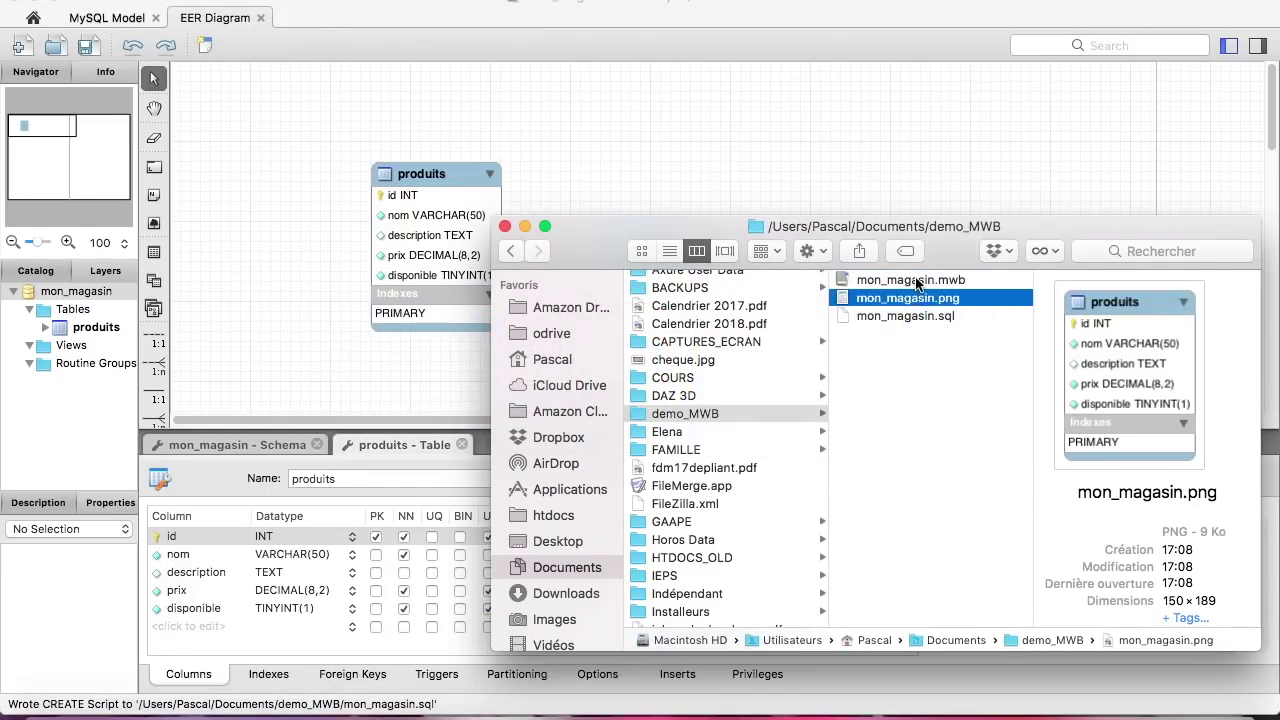
pyautogui.click(919, 279)
pyautogui.click(919, 297)
pyautogui.click(919, 316)
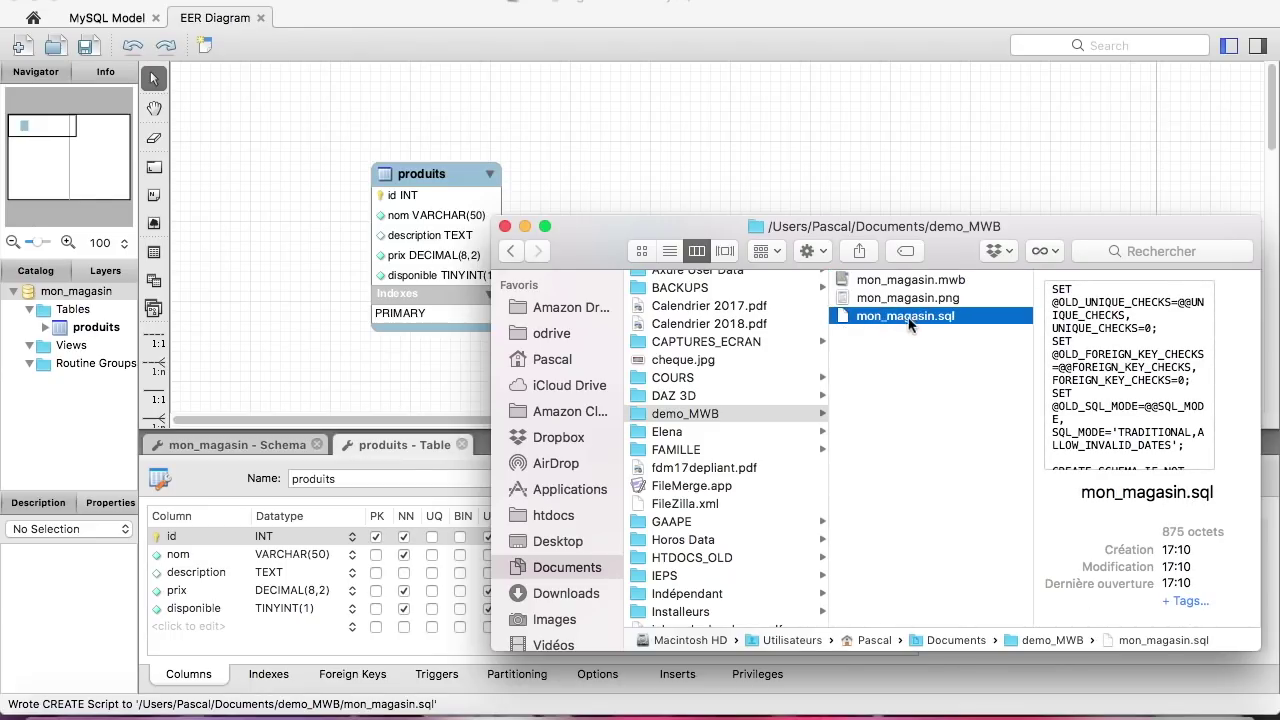
# Switch back to MySQL Workbench and delete the existing Connexion LOCALHOST server connection
pyautogui.click(525, 163)
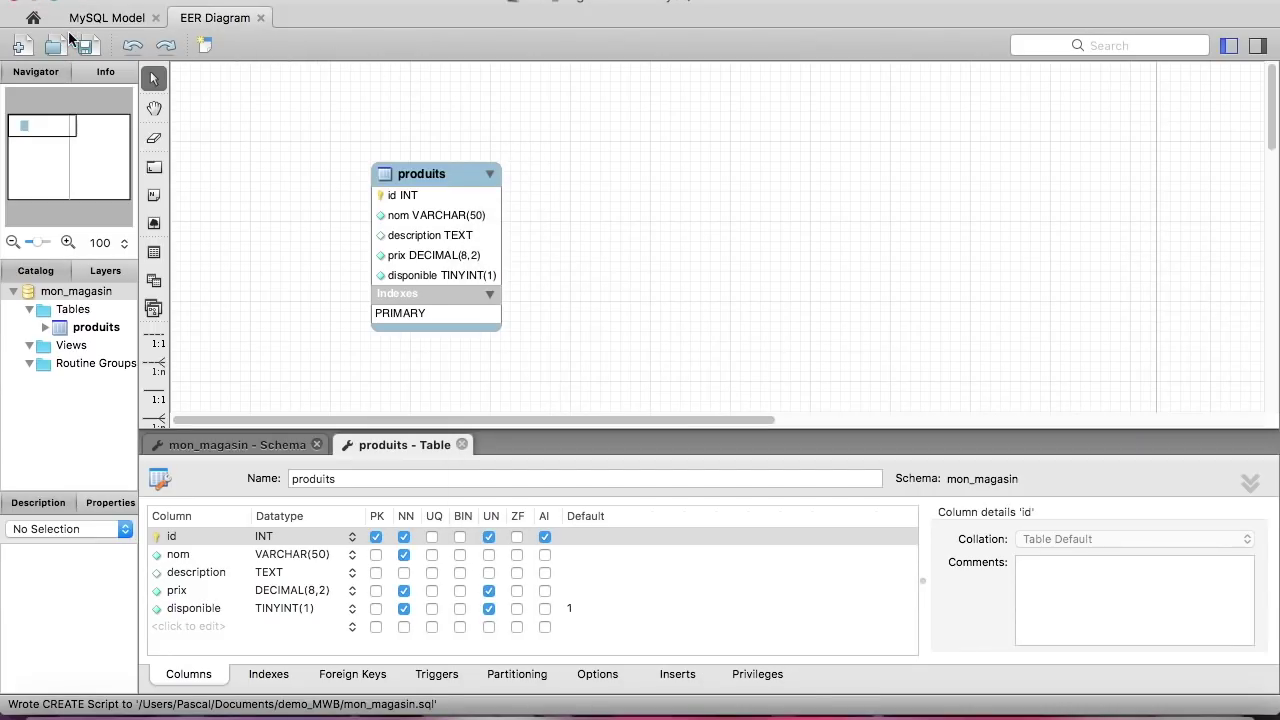
pyautogui.click(33, 19)
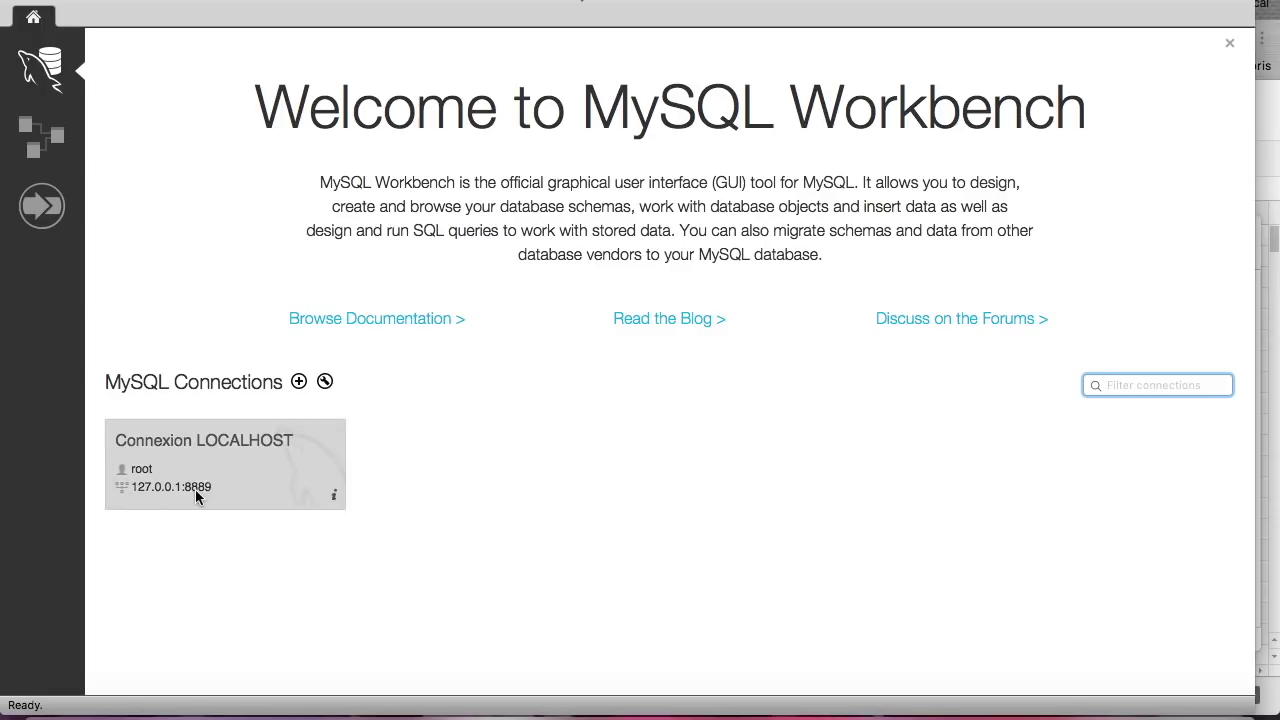
pyautogui.click(334, 496)
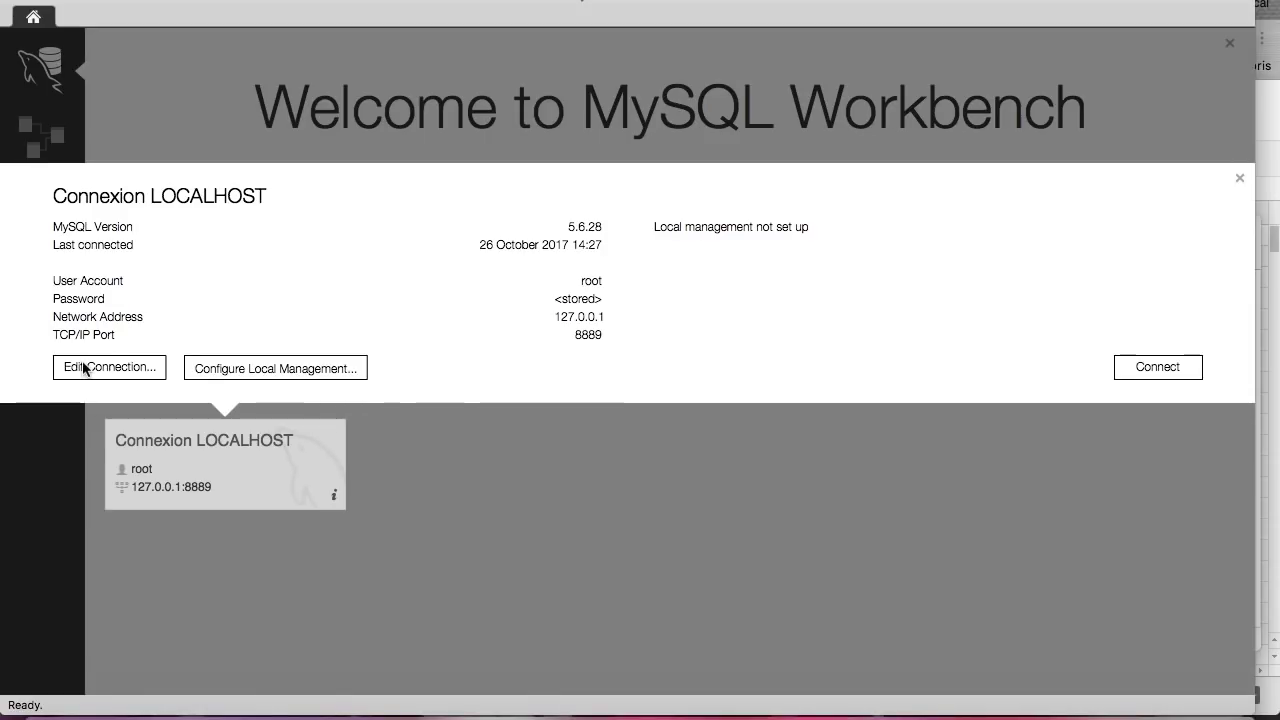
pyautogui.click(120, 366)
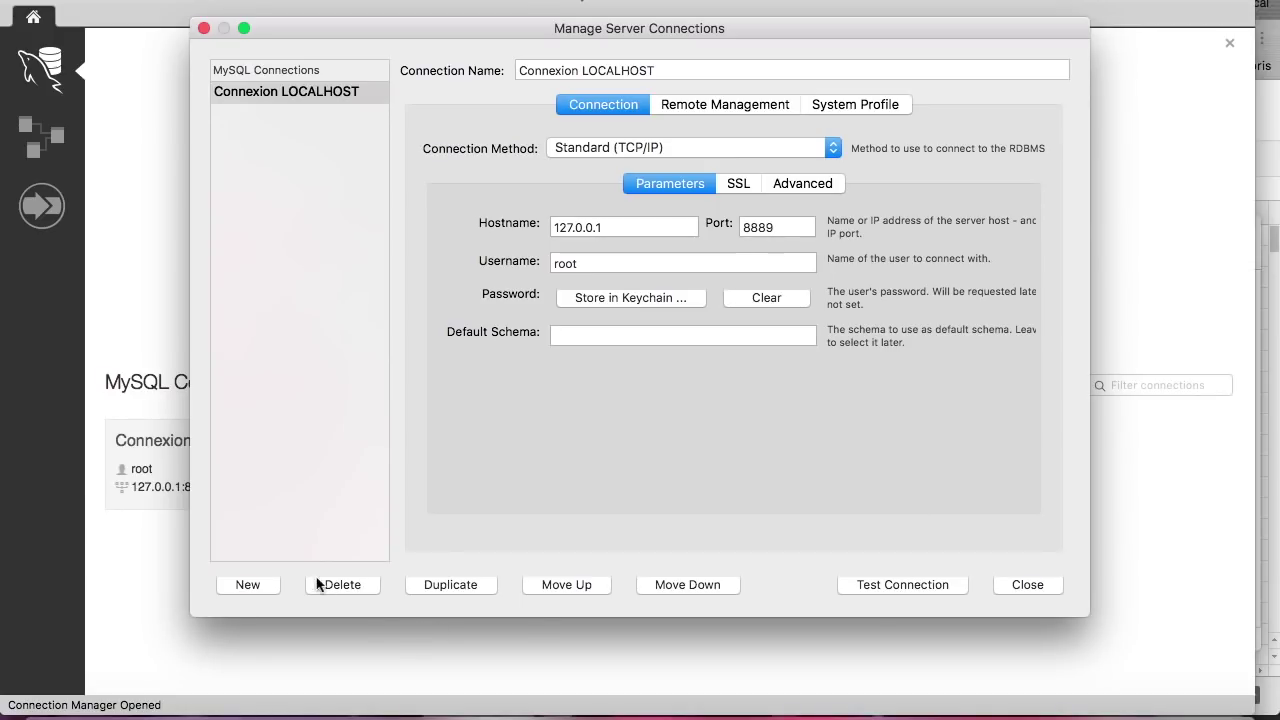
pyautogui.click(343, 585)
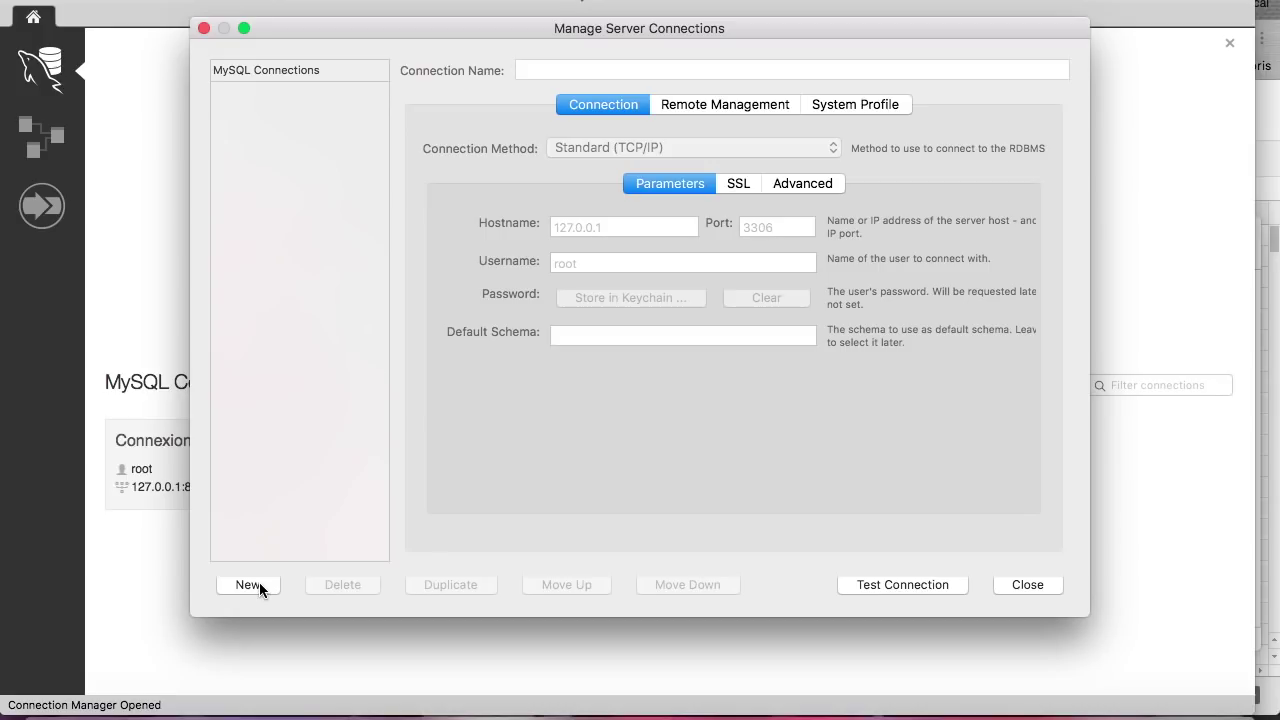
pyautogui.click(1027, 585)
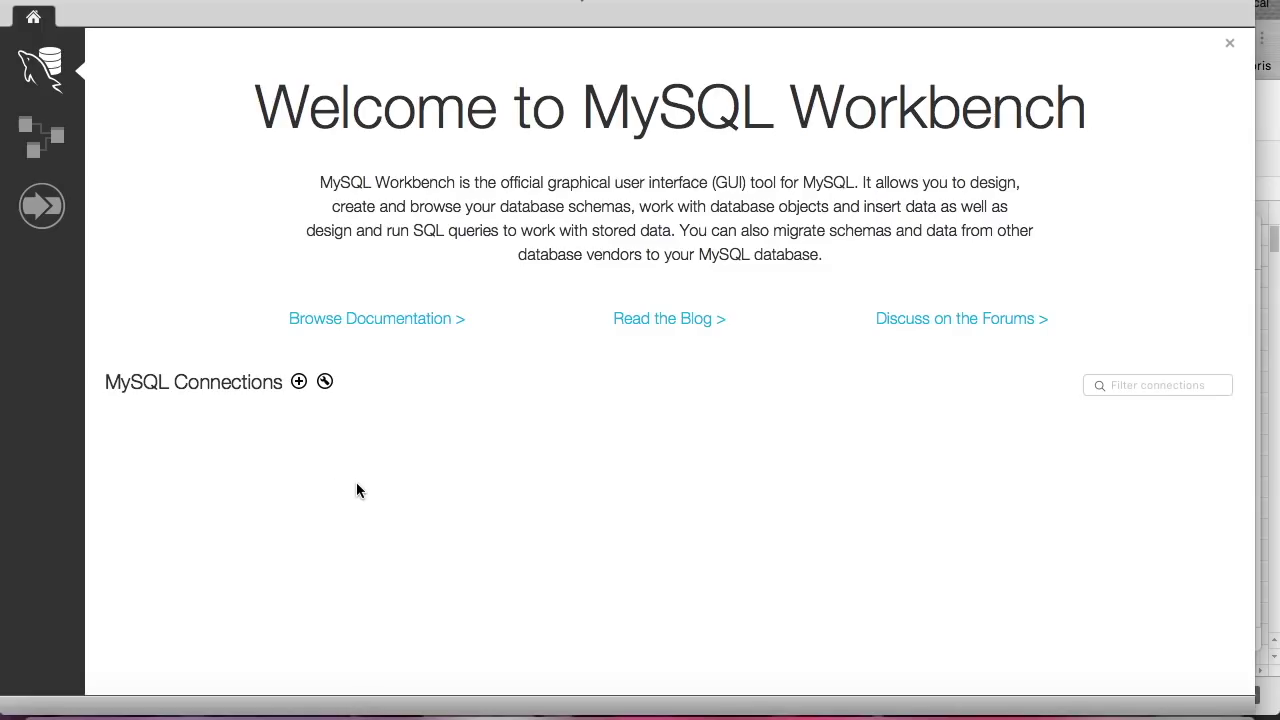
# Start a new MySQL connection and name it CONNEXION LOCALHOST
pyautogui.click(298, 381)
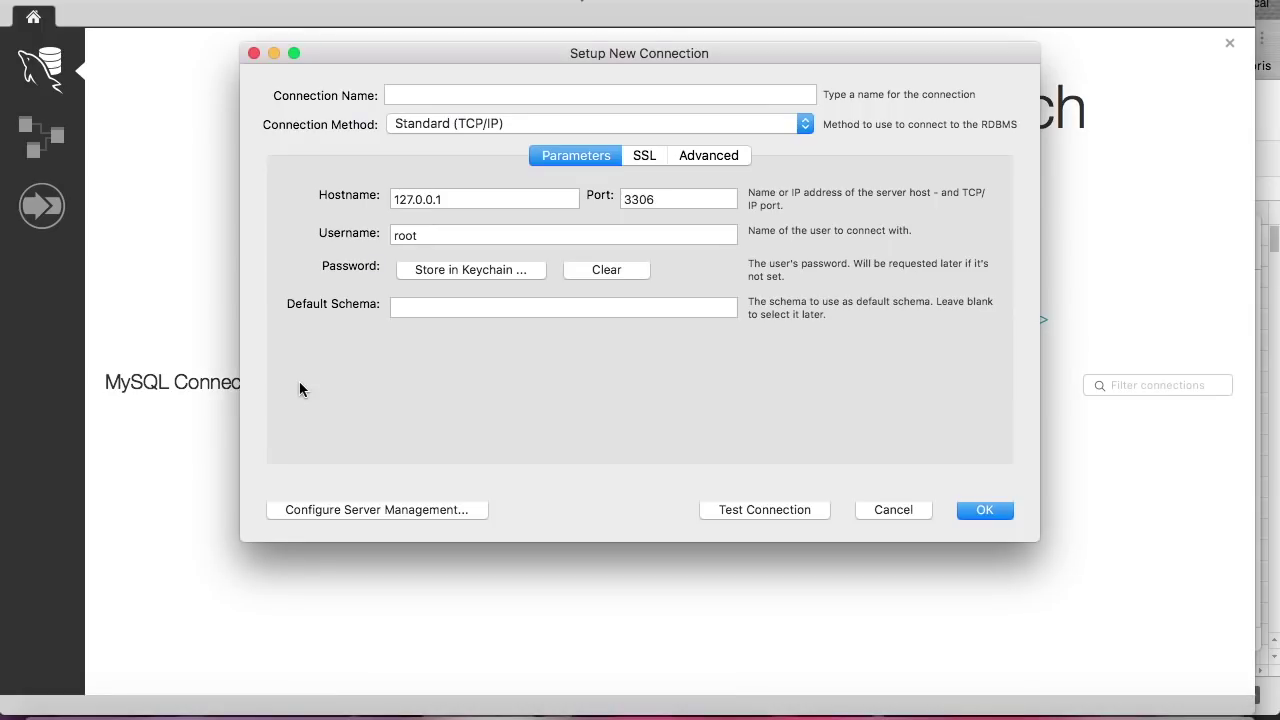
pyautogui.click(461, 95)
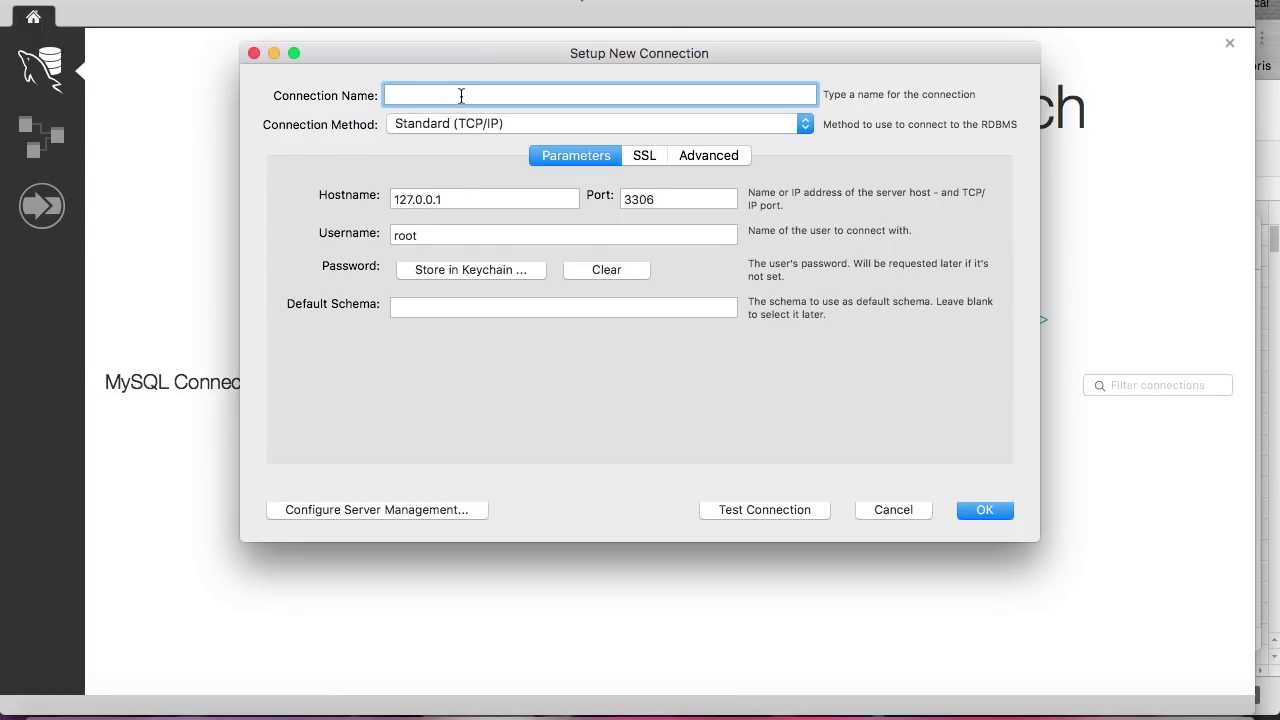
pyautogui.write('CONNEXION LOCALHOSR')
pyautogui.press('BackSpace')
pyautogui.write('T')
# Switch to MAMP to look up the MySQL port in its preferences, and return to the new connection setup in MySQL Workbench
pyautogui.click(631, 708)
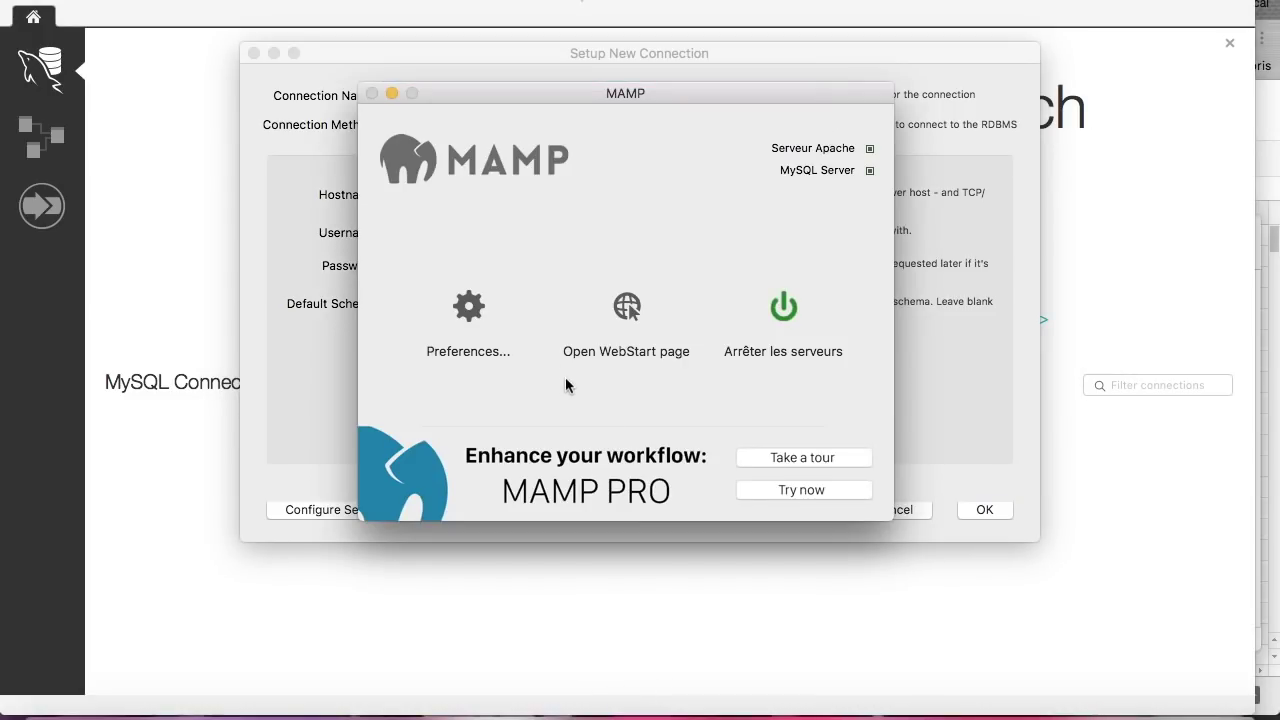
pyautogui.click(469, 312)
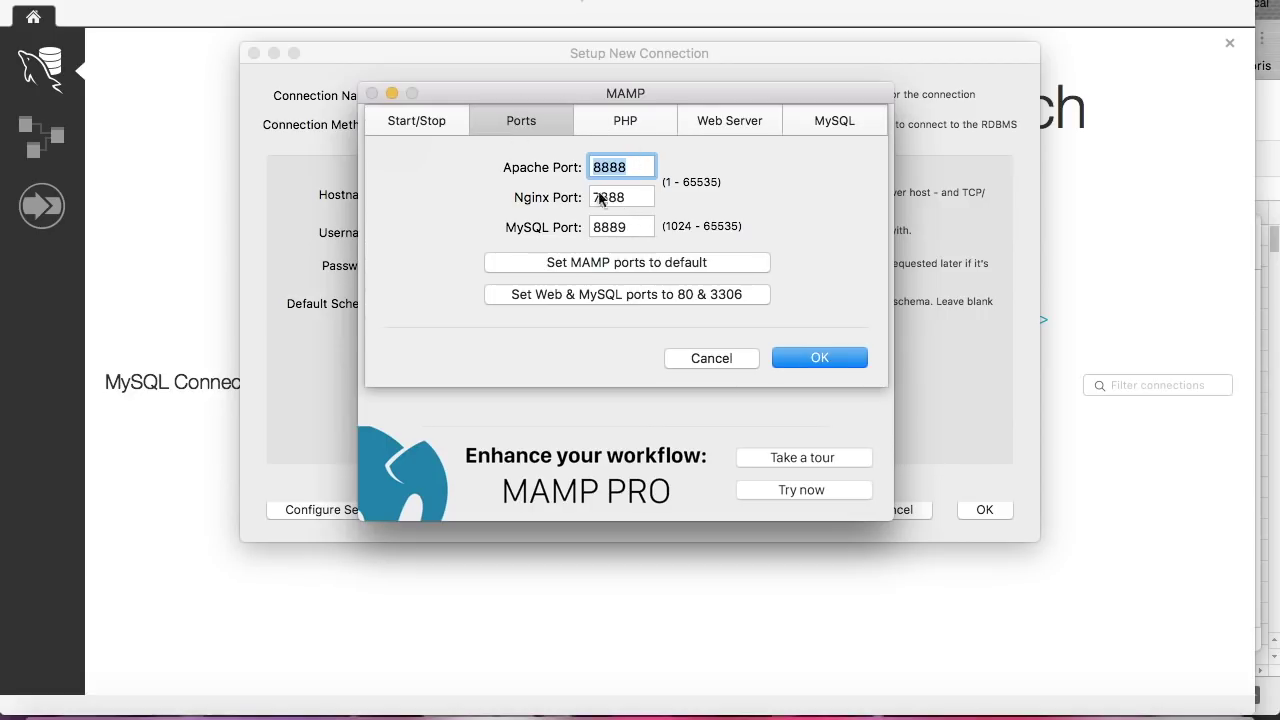
pyautogui.moveTo(640, 232); pyautogui.dragTo(588, 233)
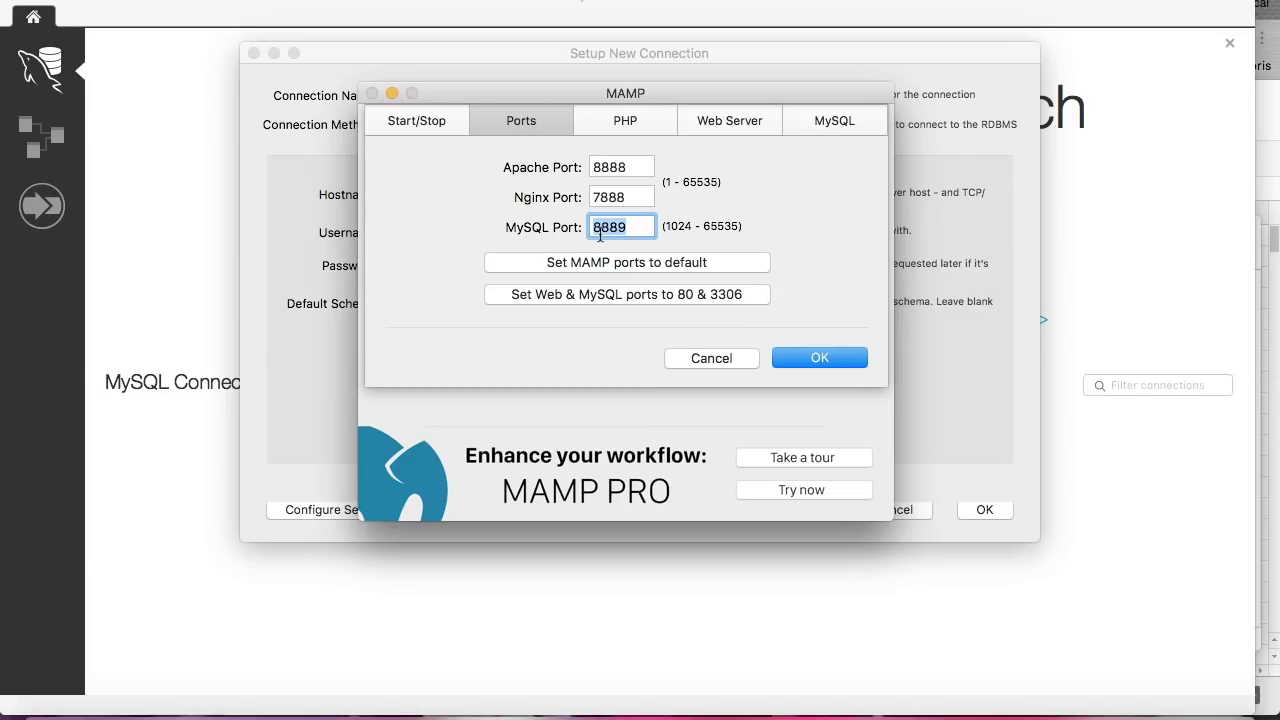
pyautogui.click(318, 386)
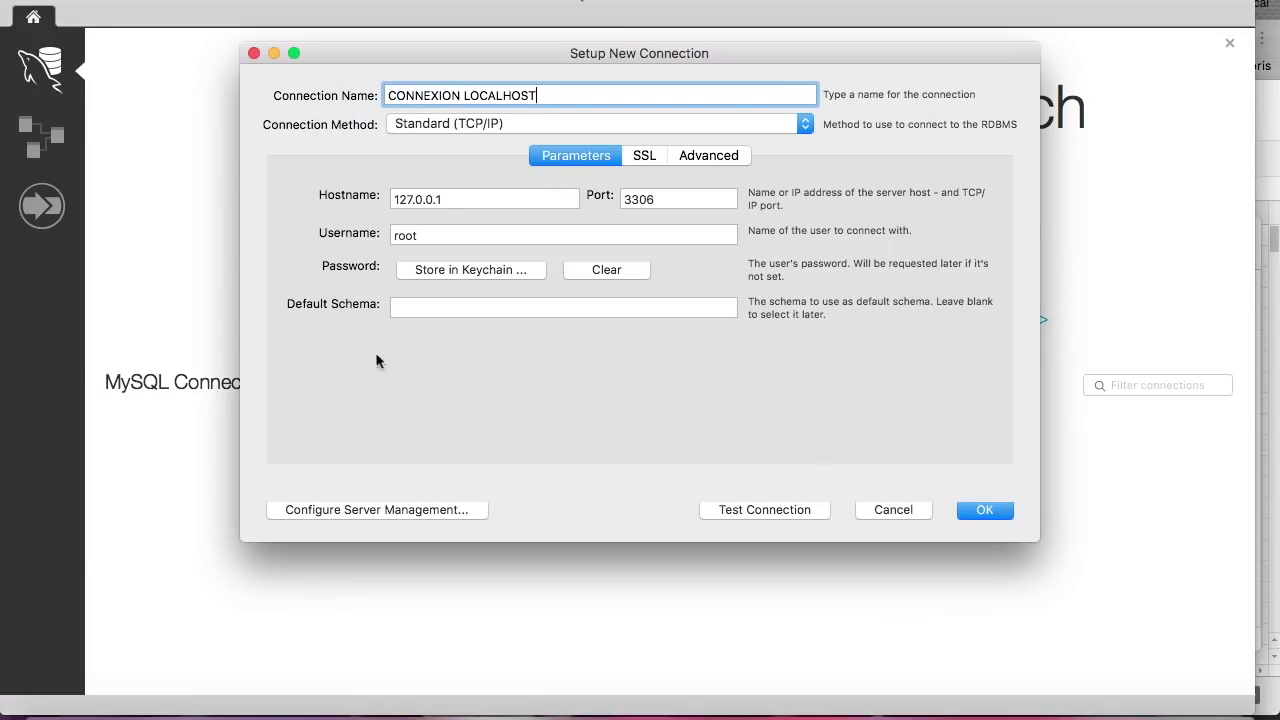
# Set the new connection's port to 8889 and store the account password in the keychain
pyautogui.moveTo(657, 199); pyautogui.dragTo(589, 196)
pyautogui.write('8889')
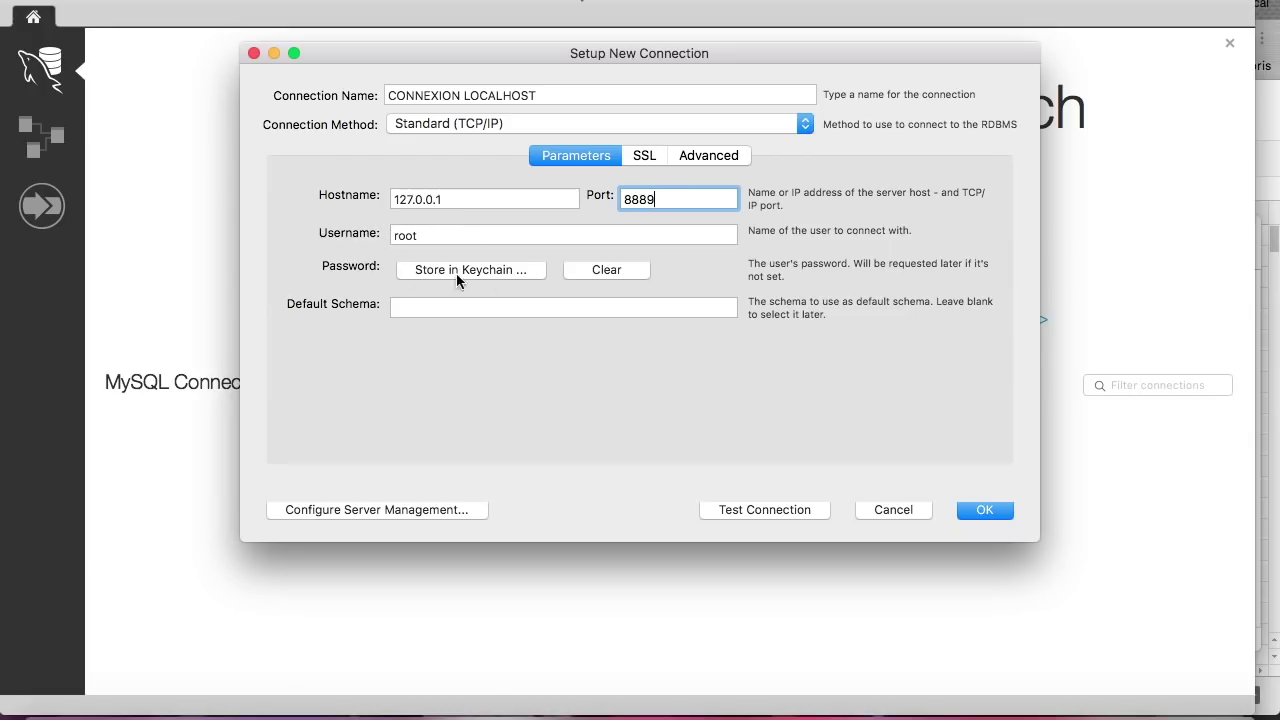
pyautogui.click(413, 234)
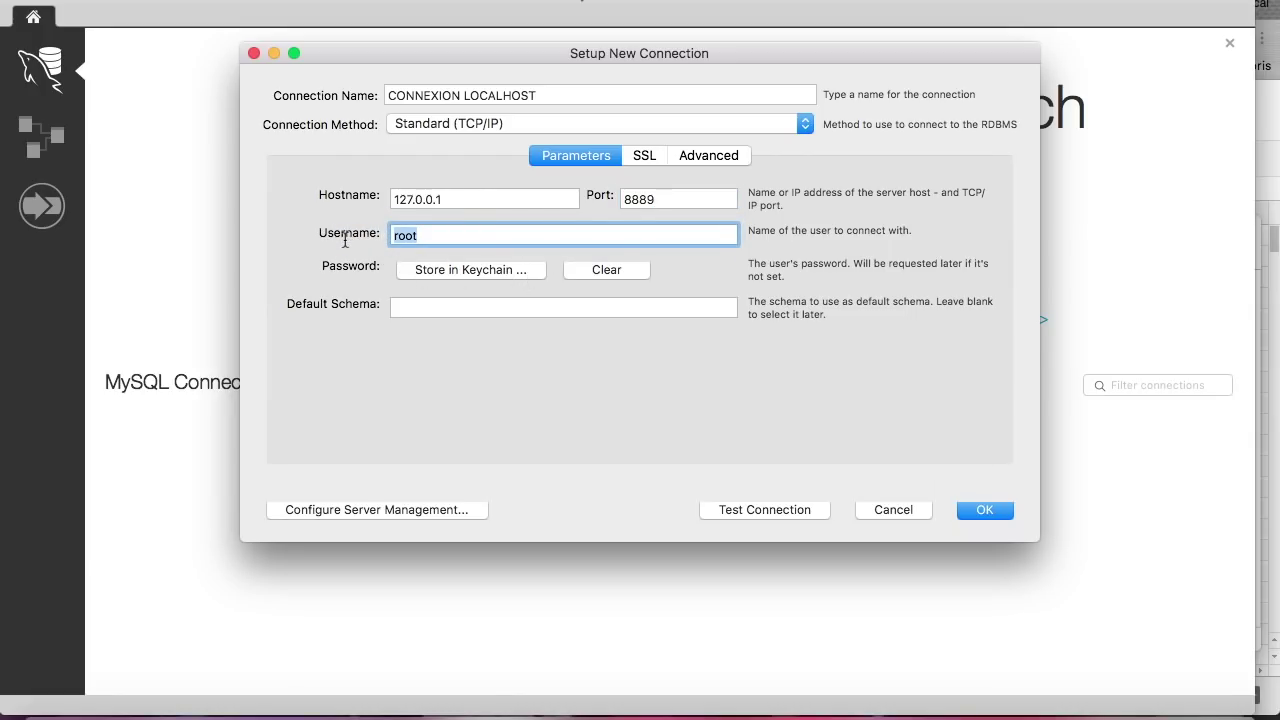
pyautogui.click(463, 270)
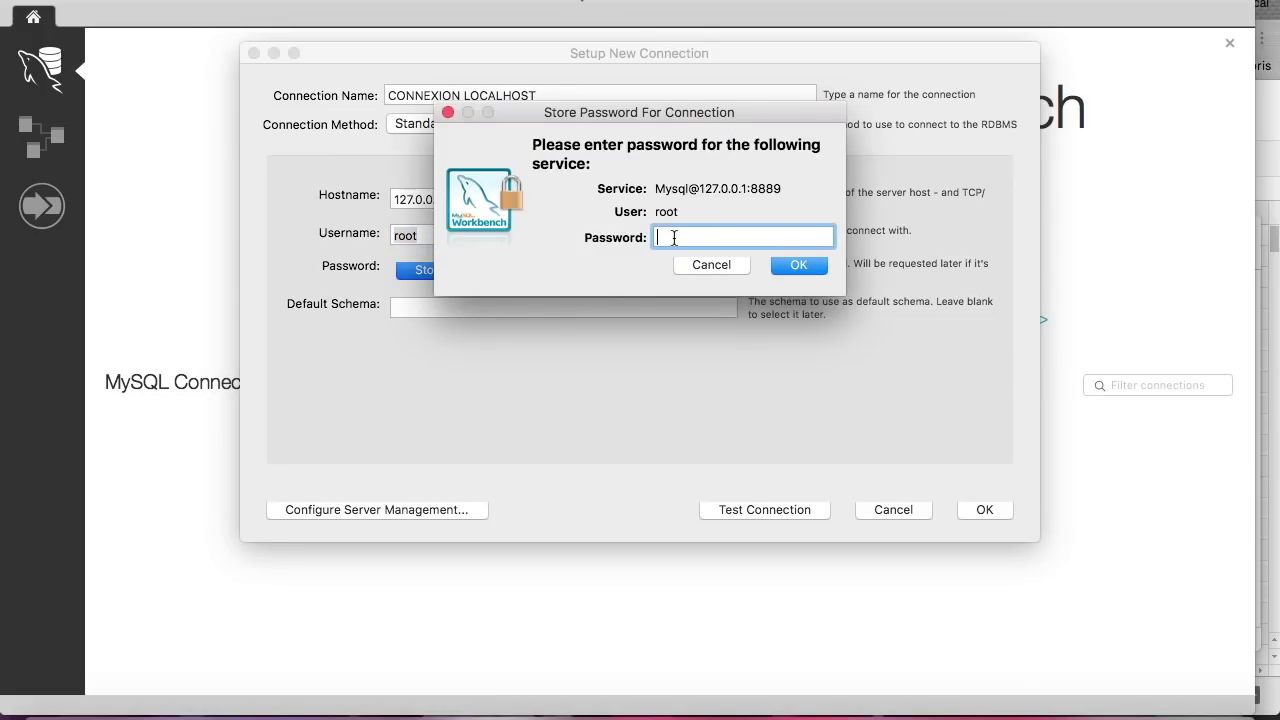
pyautogui.write('root')
pyautogui.click(806, 266)
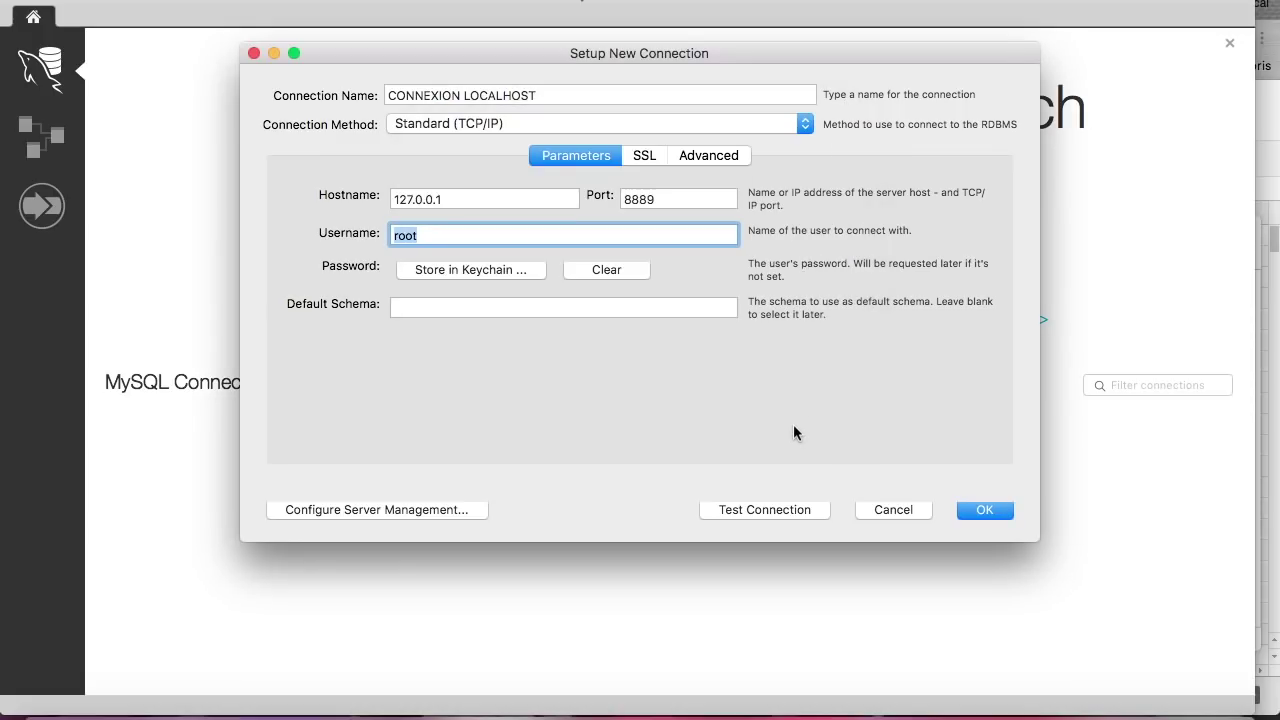
# Test the new connection twice with the entered parameters, dismissing the result each time
pyautogui.click(793, 512)
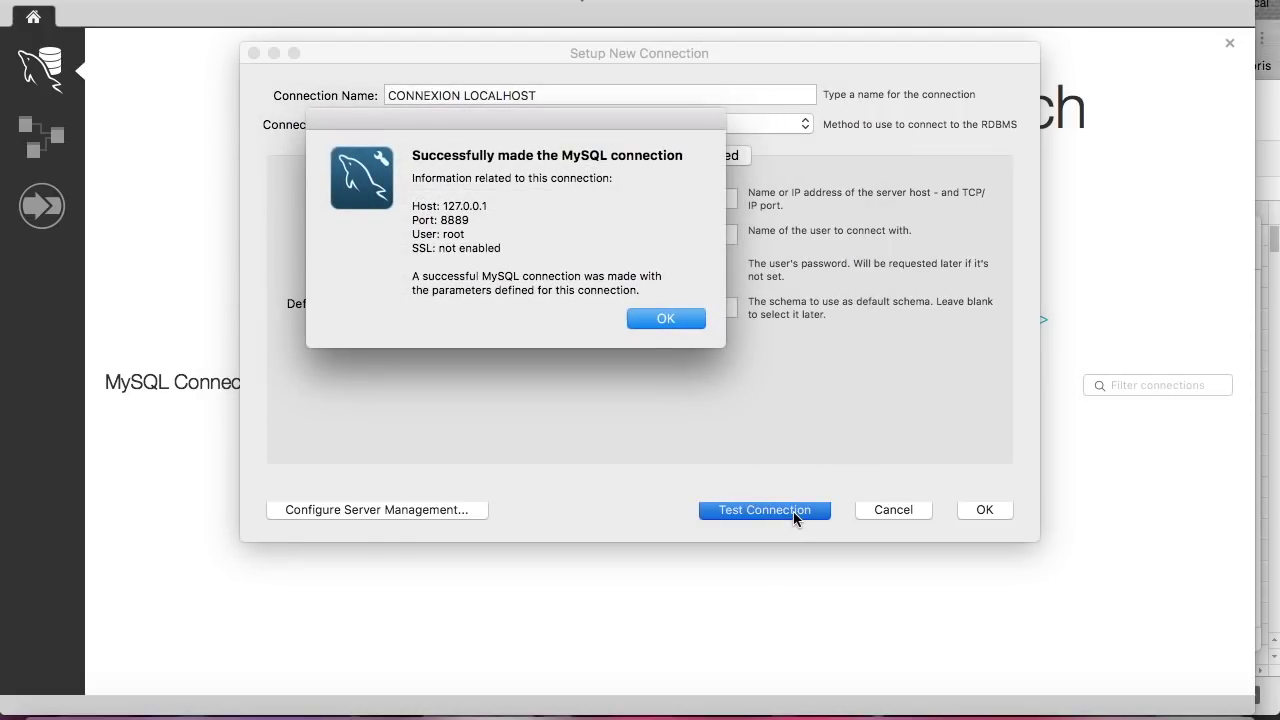
pyautogui.click(679, 320)
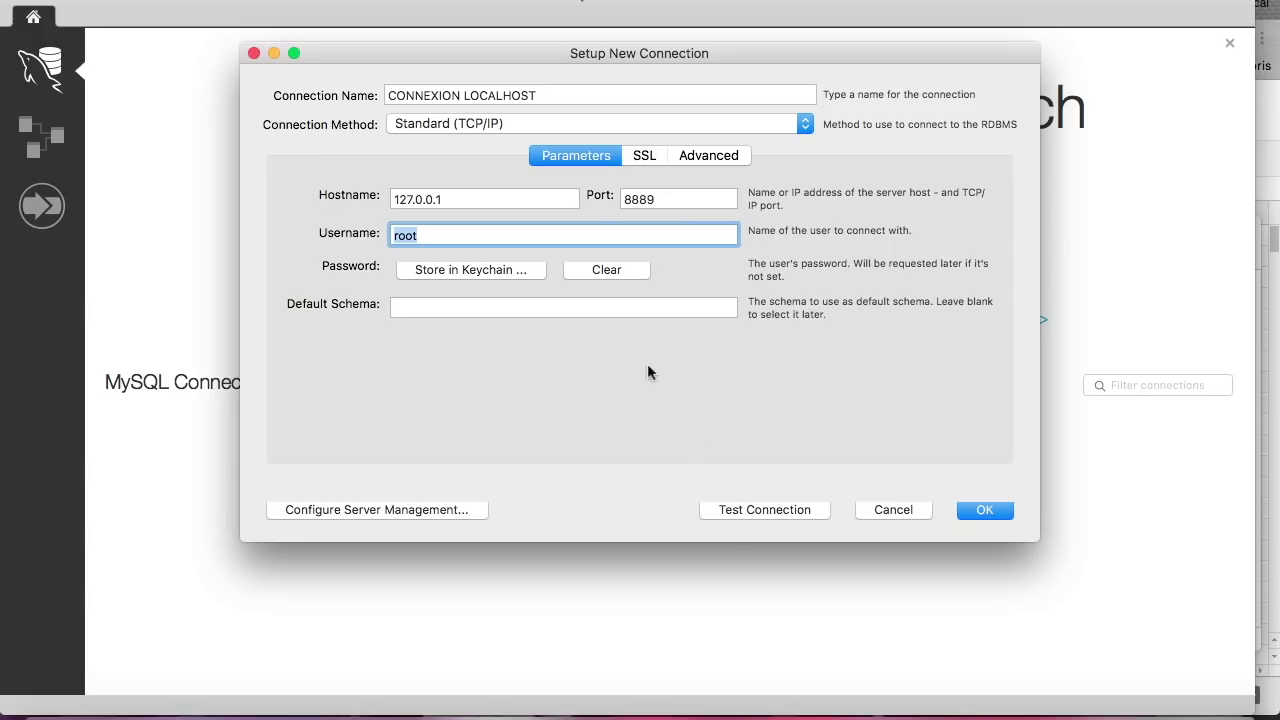
pyautogui.click(765, 512)
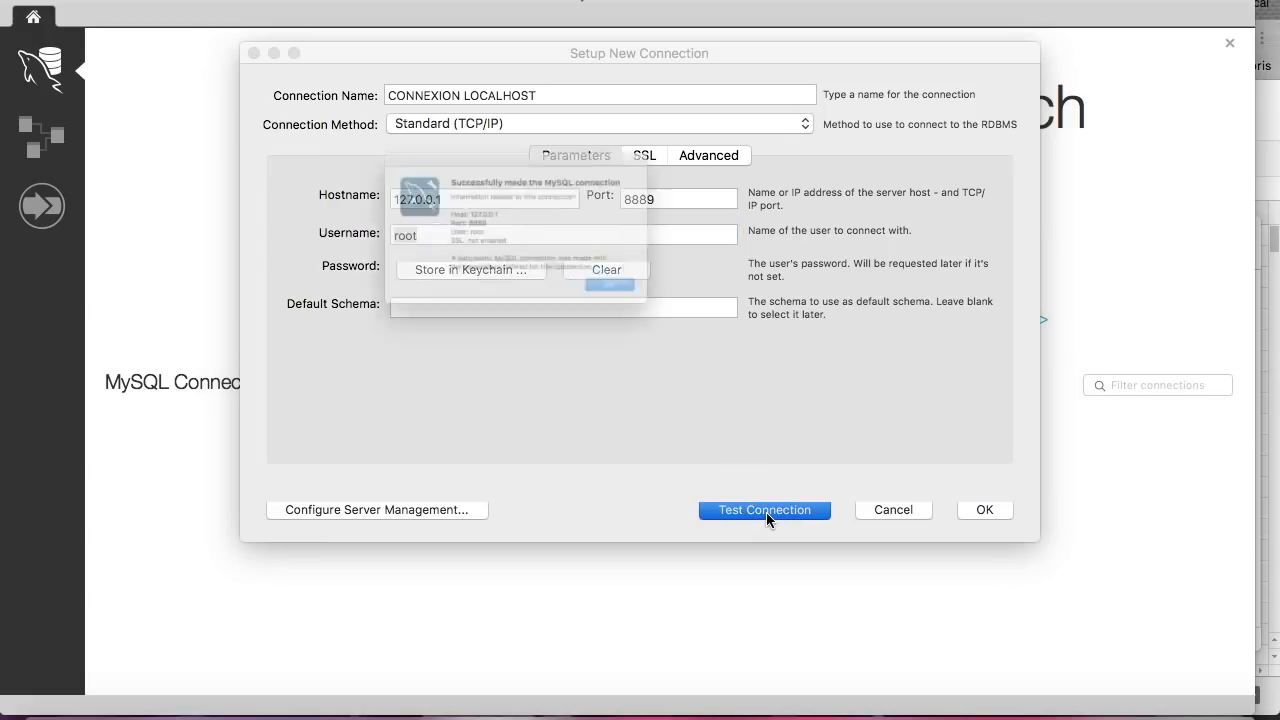
pyautogui.click(666, 318)
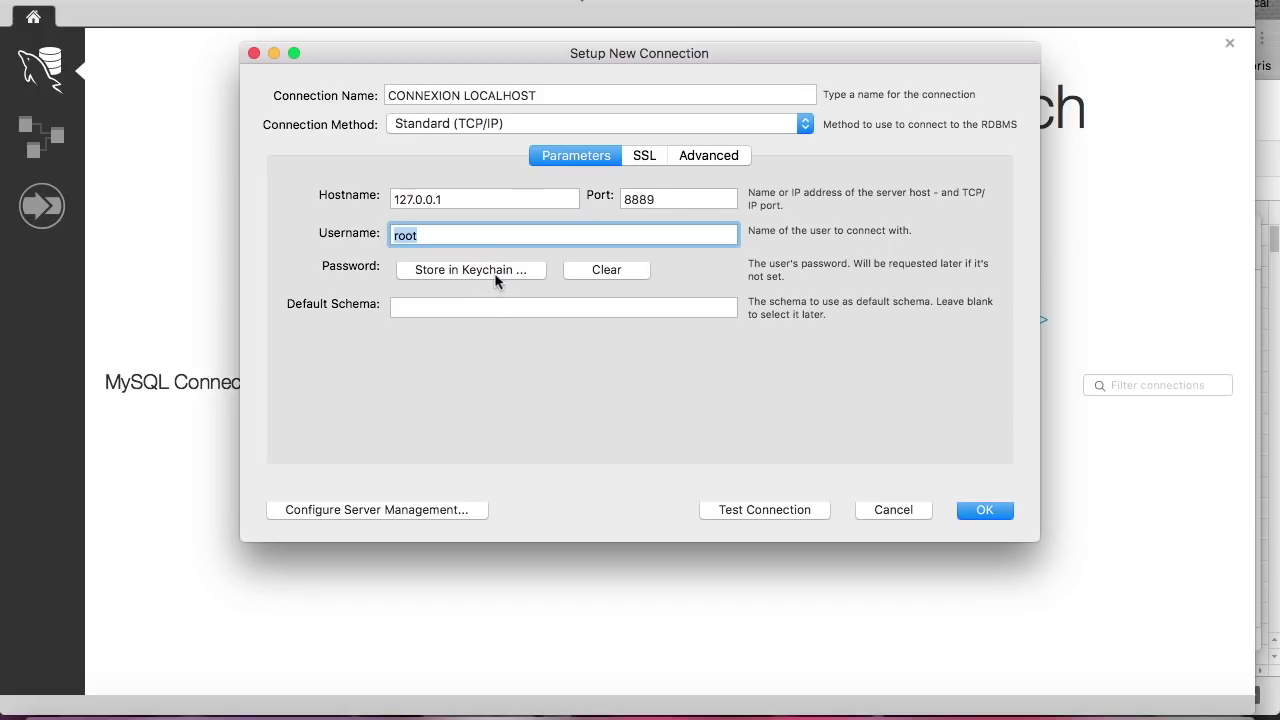
# Store an empty account password in the keychain for the new connection and test the connection
pyautogui.click(497, 275)
pyautogui.click(797, 265)
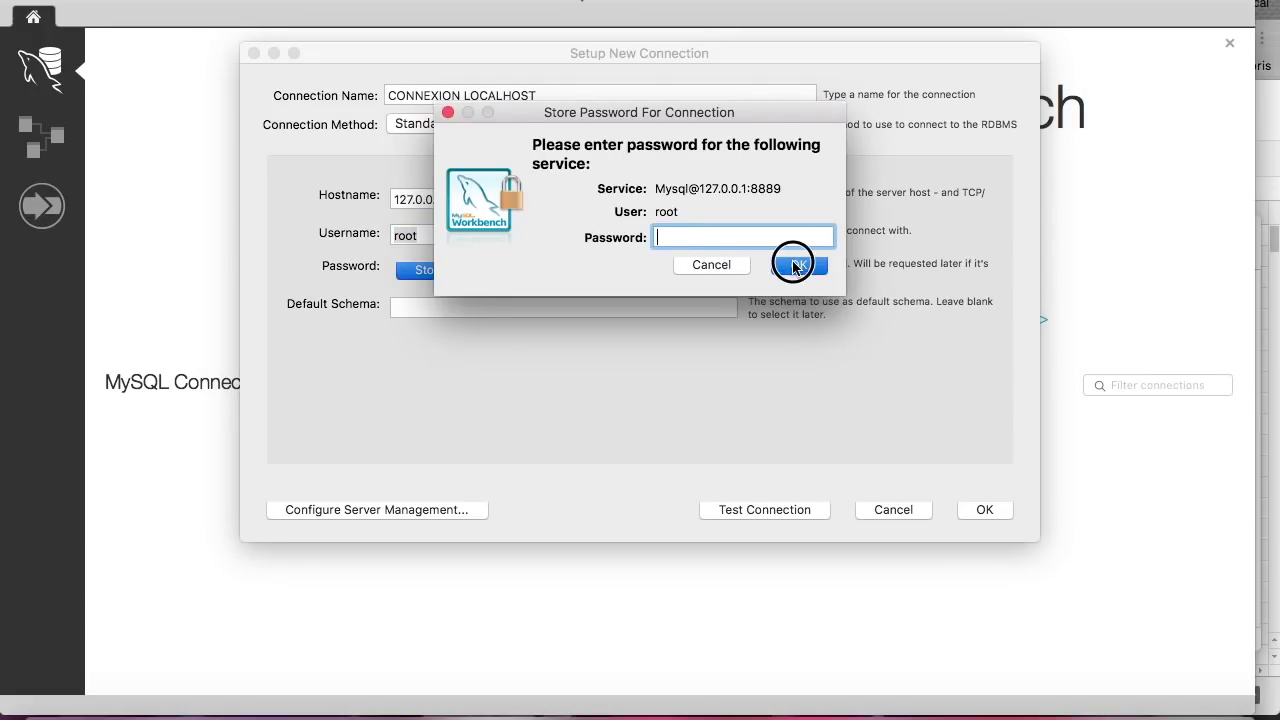
pyautogui.click(765, 510)
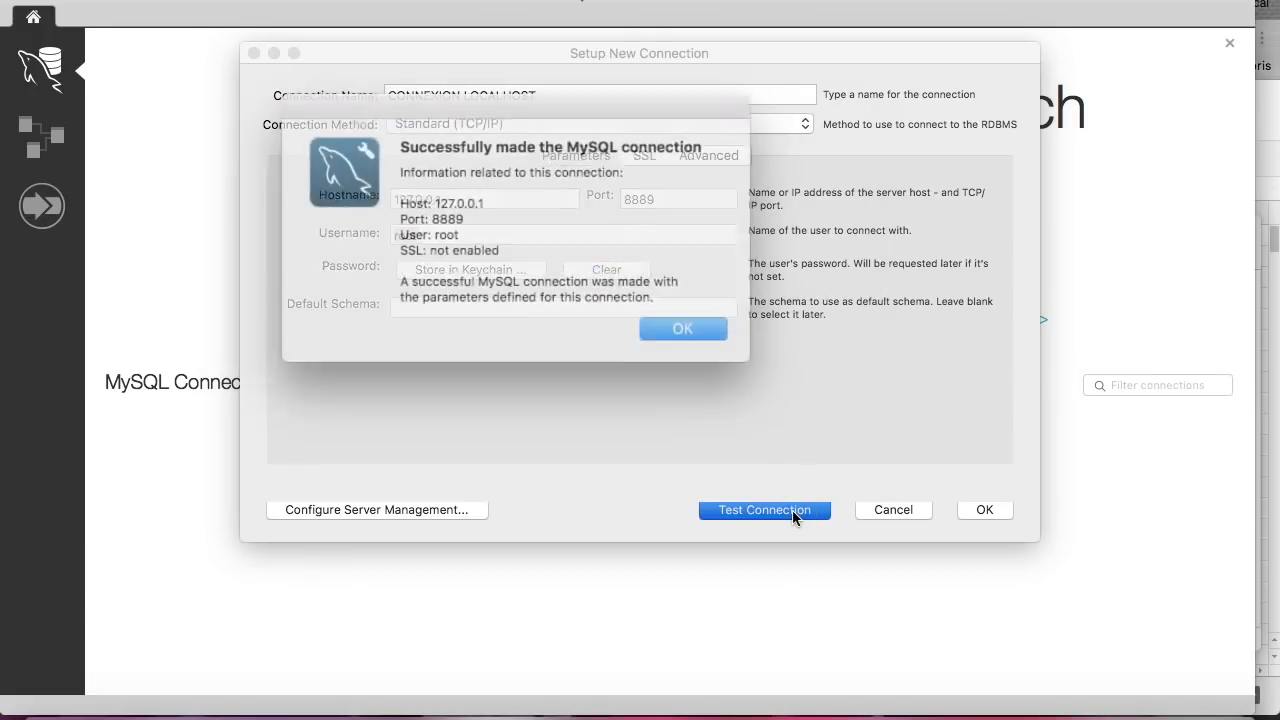
pyautogui.click(677, 313)
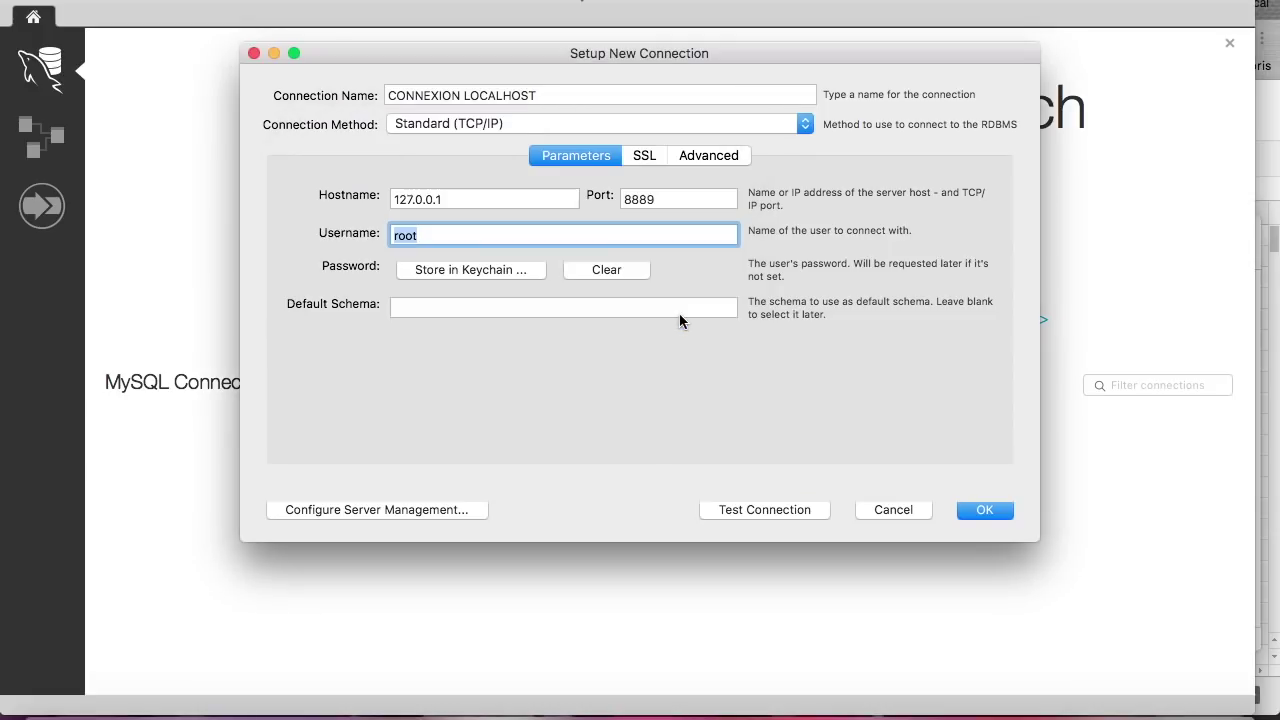
# Store the account password in the keychain for the new connection and test the connection again
pyautogui.click(482, 268)
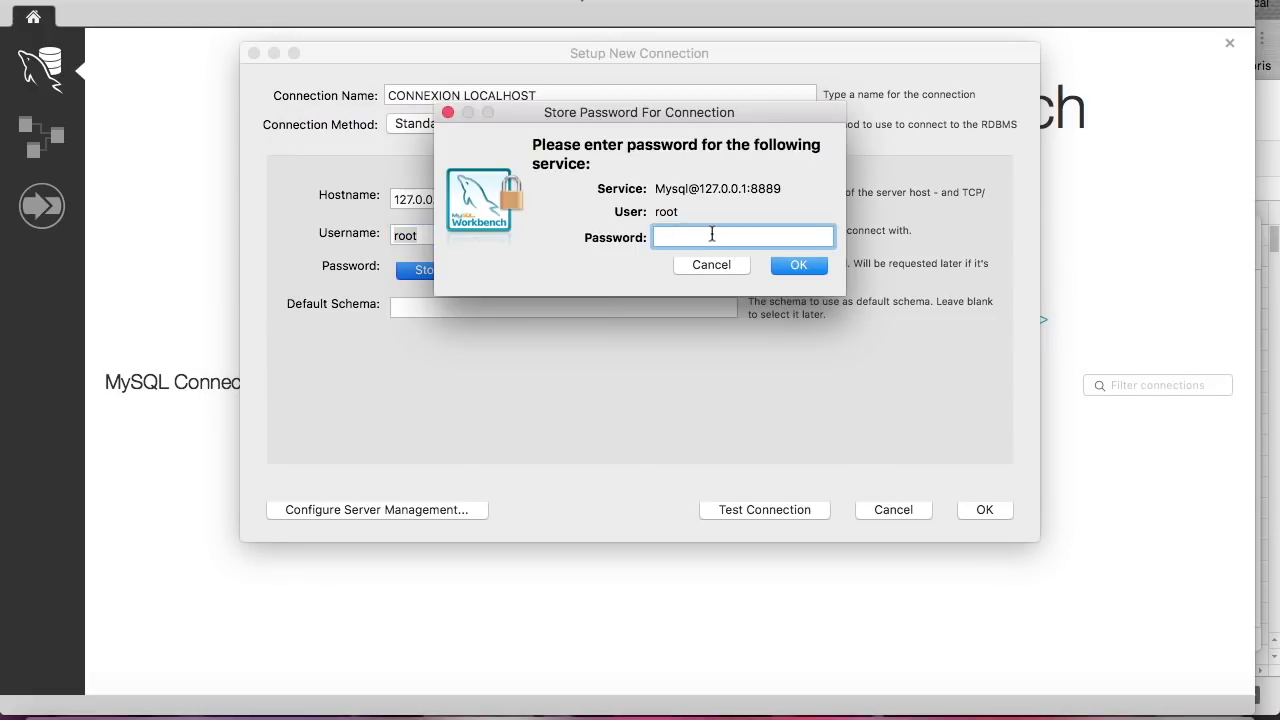
pyautogui.write('root')
pyautogui.click(799, 265)
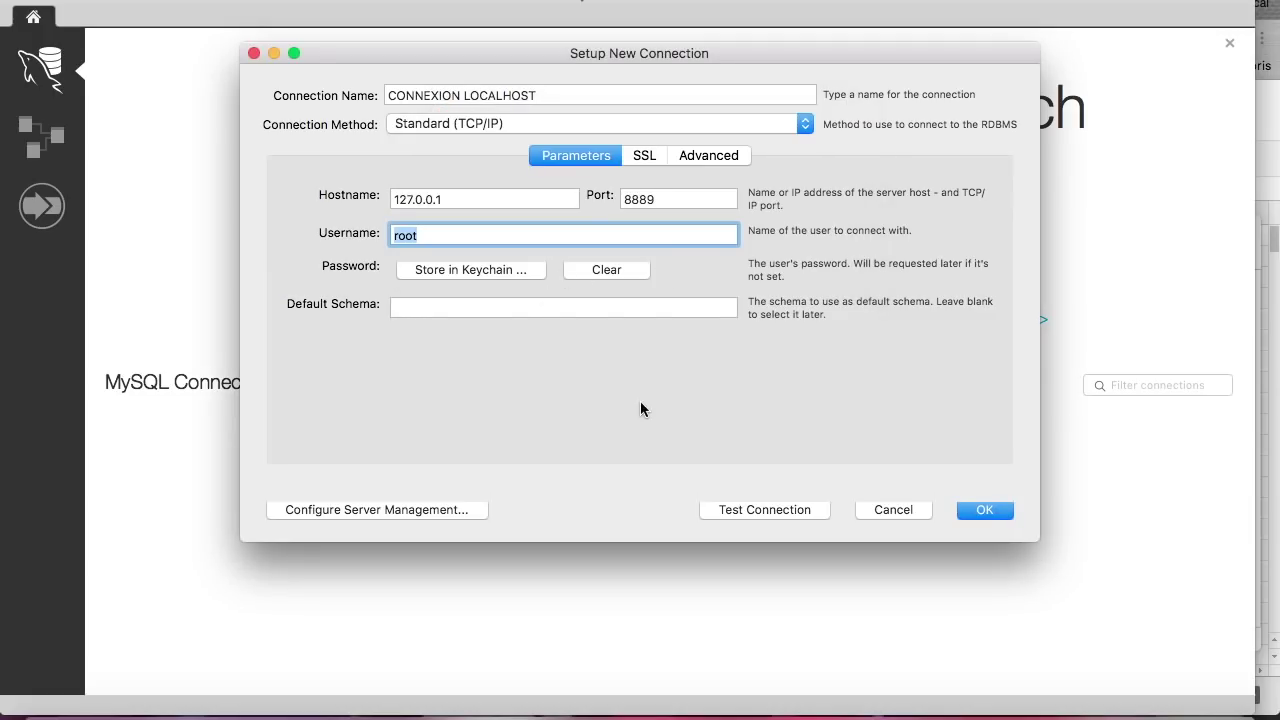
pyautogui.click(779, 512)
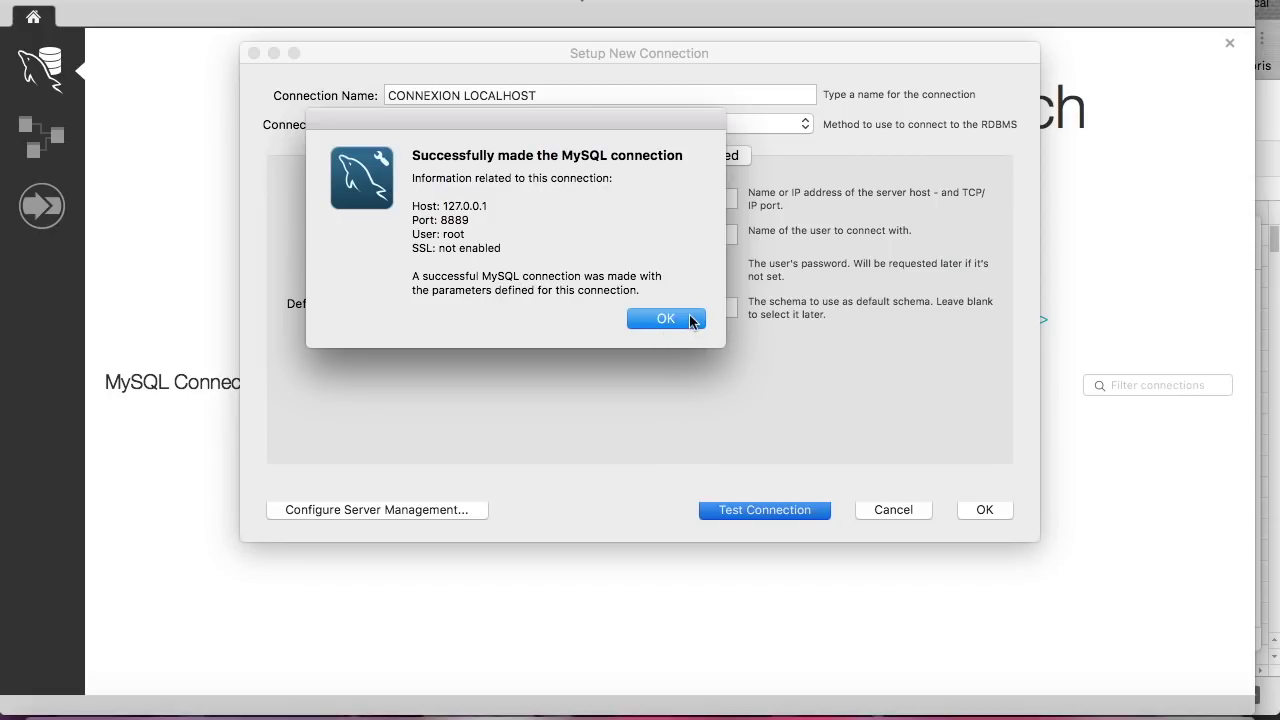
pyautogui.click(692, 319)
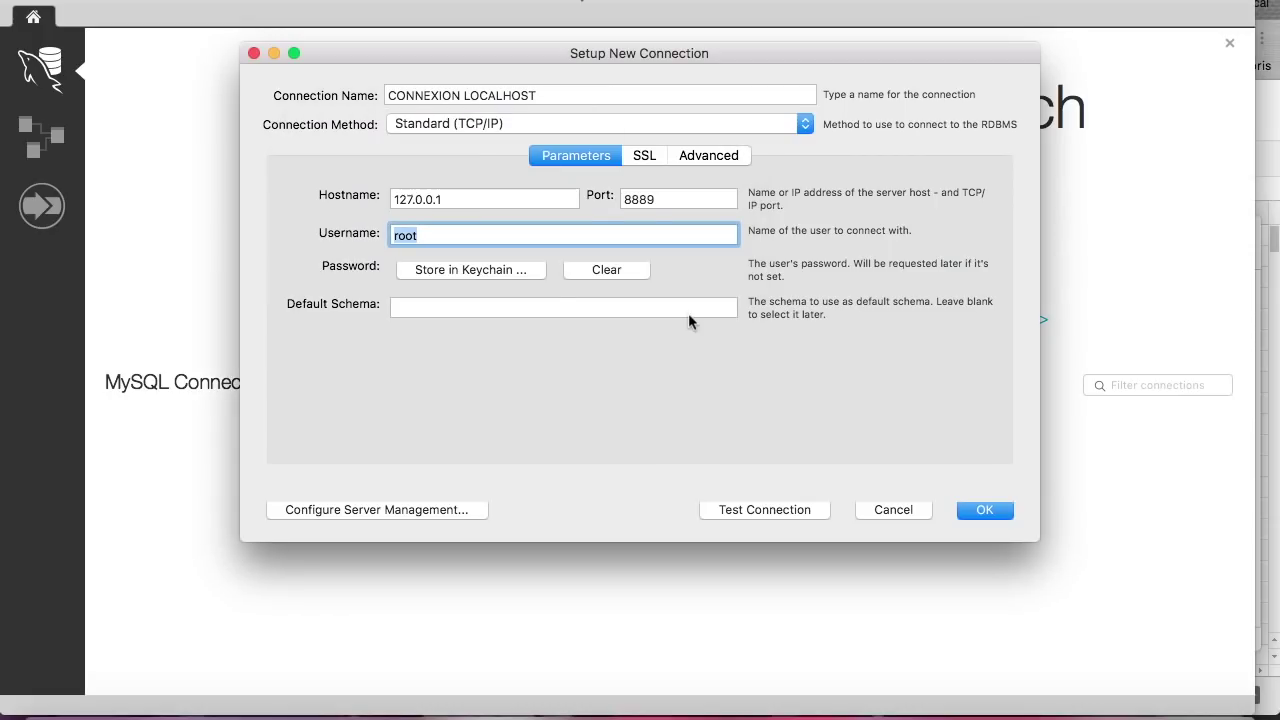
# Save the new connection and open CONNEXION LOCALHOST
pyautogui.click(424, 237)
pyautogui.click(992, 512)
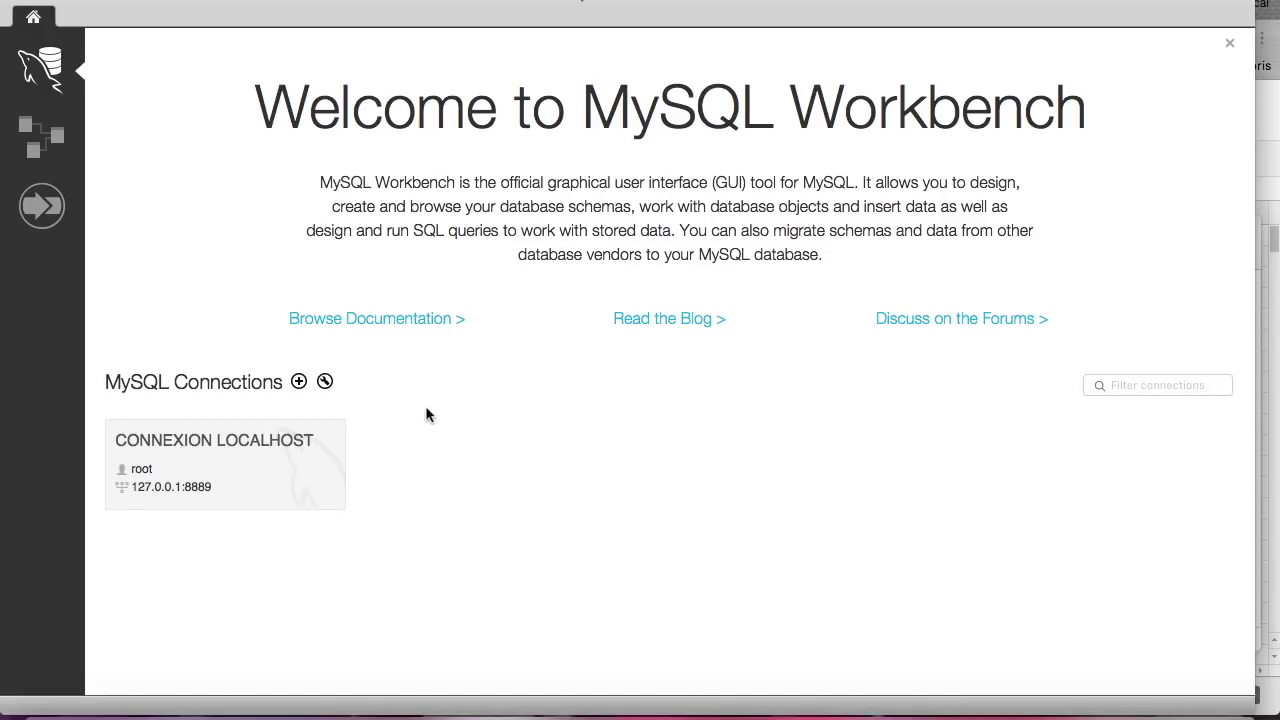
pyautogui.click(286, 482)
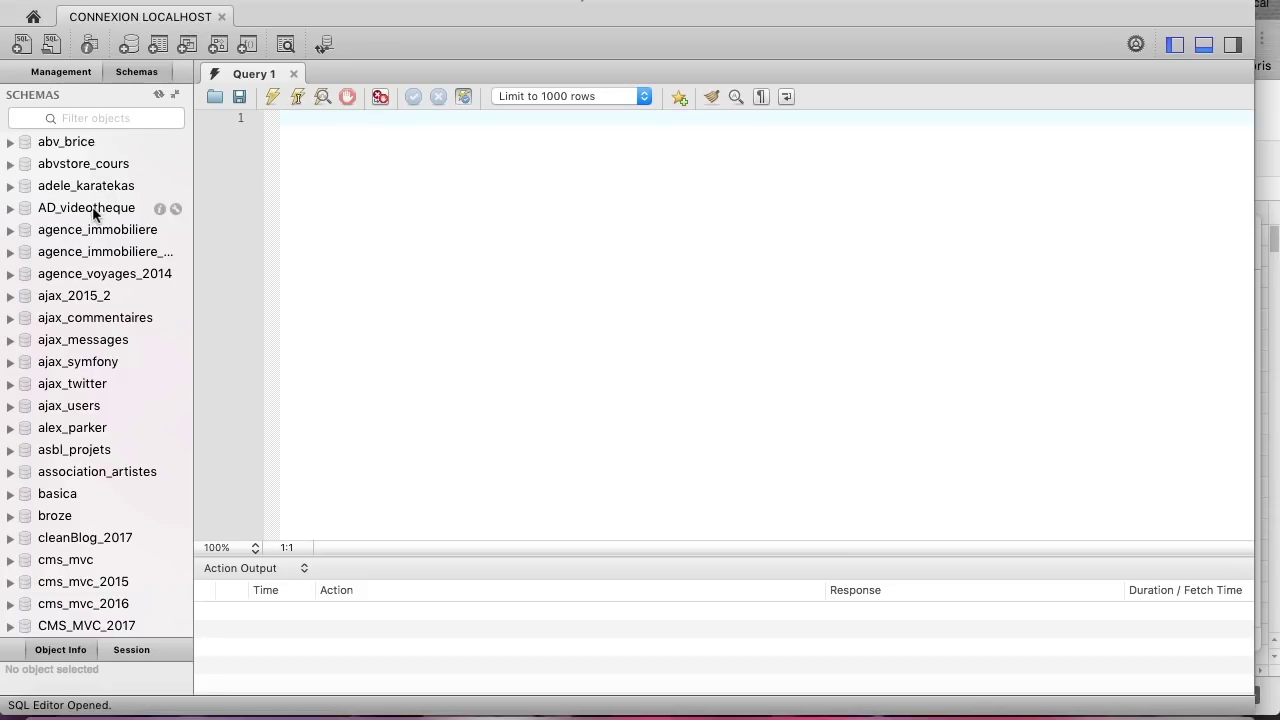
# Look through the list of schemas available on the local server
pyautogui.scroll(-5, 95, 208)
pyautogui.scroll(-15, 93, 208)
pyautogui.scroll(20, 93, 208)
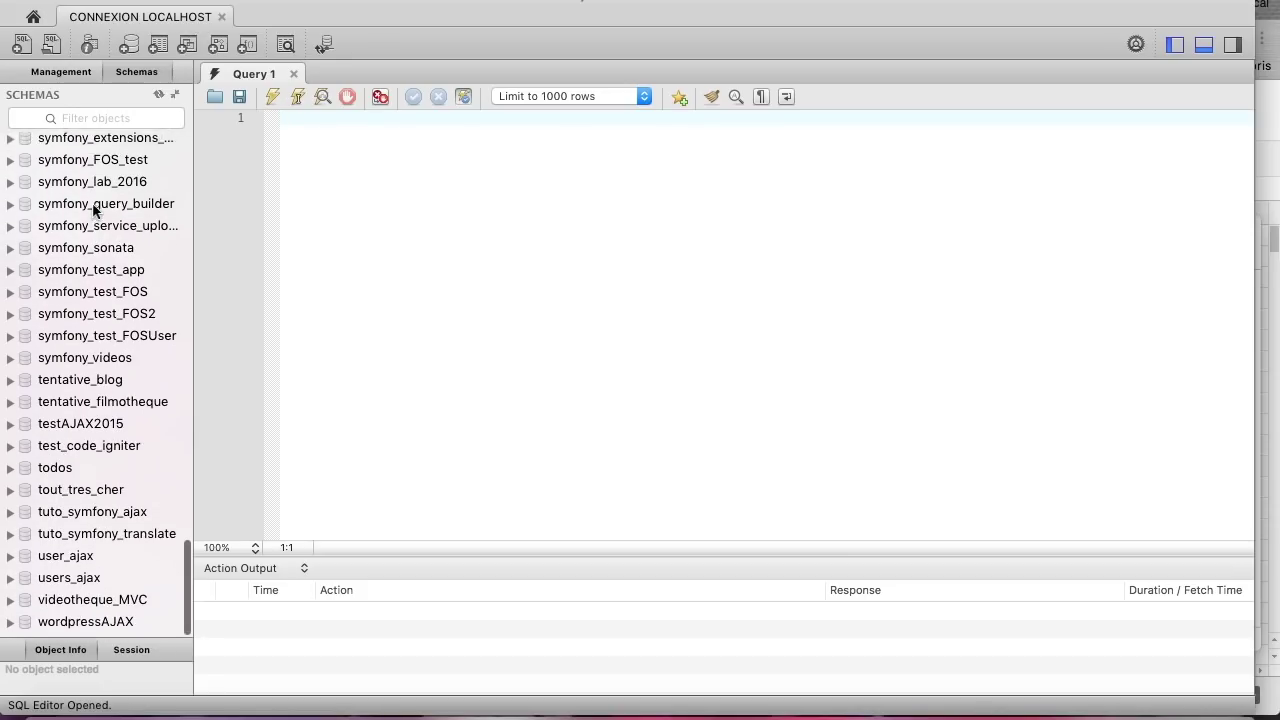
pyautogui.scroll(-15, 93, 208)
pyautogui.scroll(20, 93, 208)
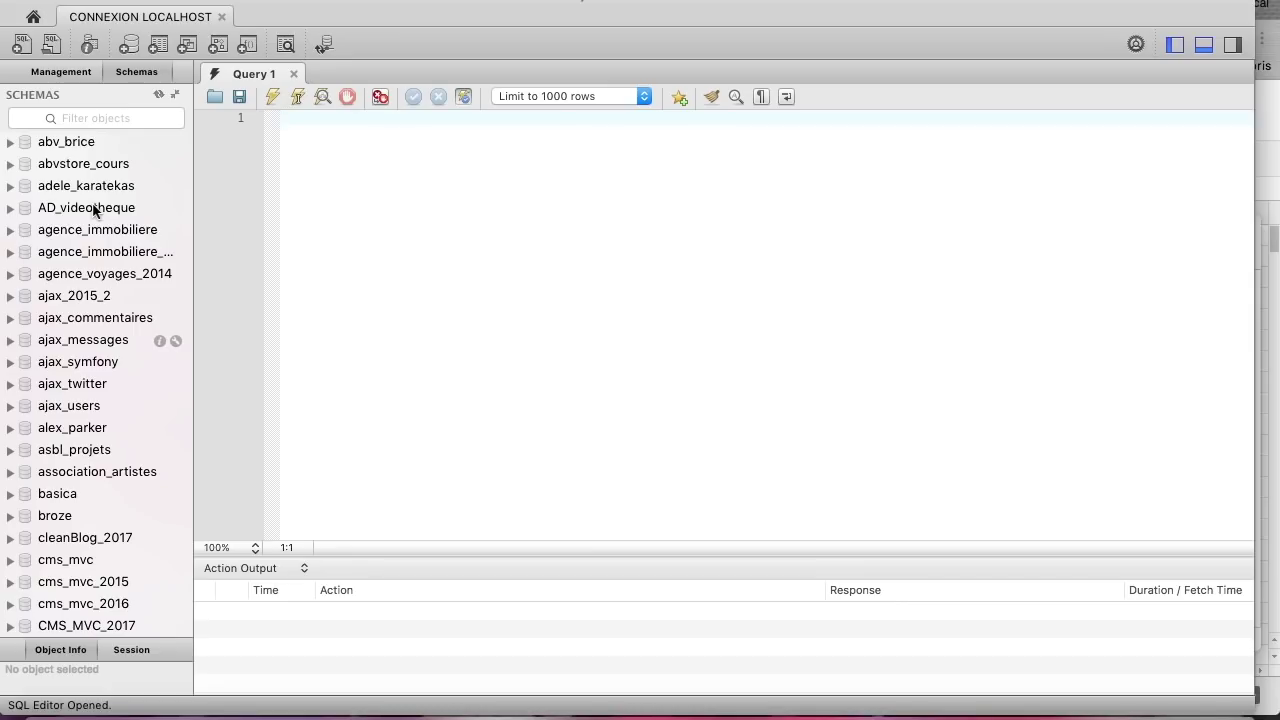
# Open the SQL script mon_magasin.sql from the demo_MWB folder and execute the whole script
pyautogui.click(218, 2)
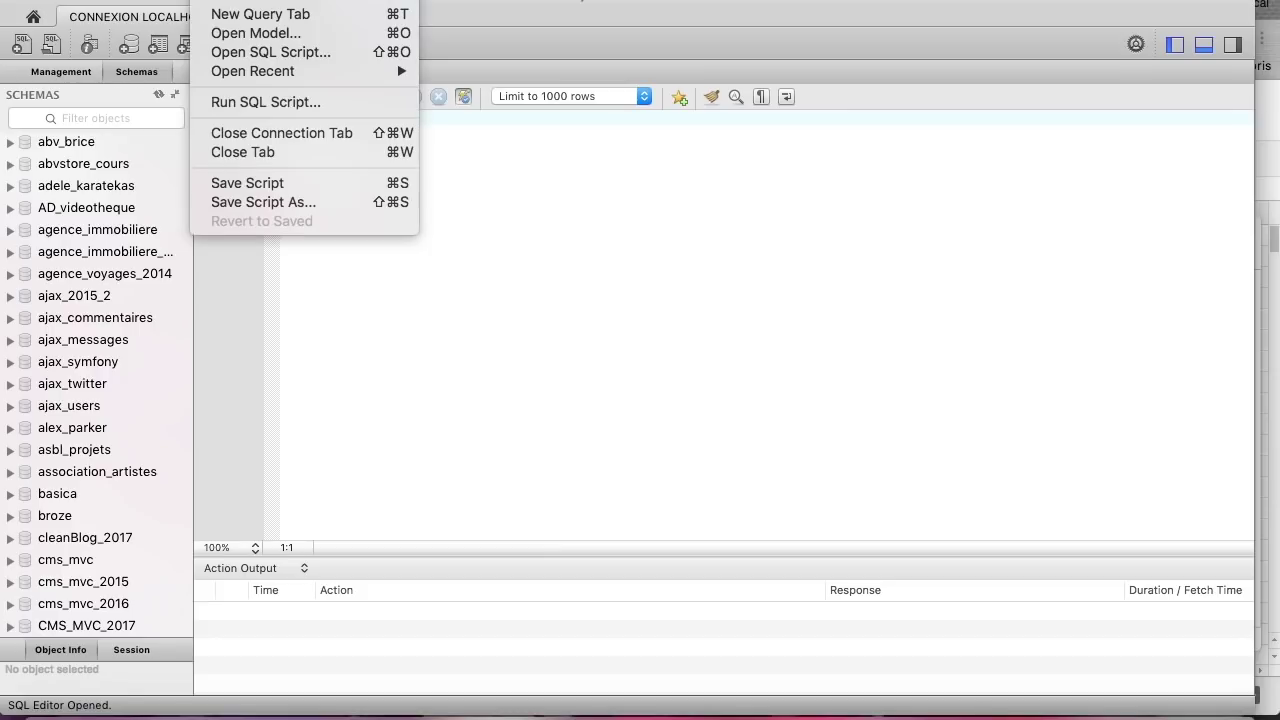
pyautogui.click(258, 55)
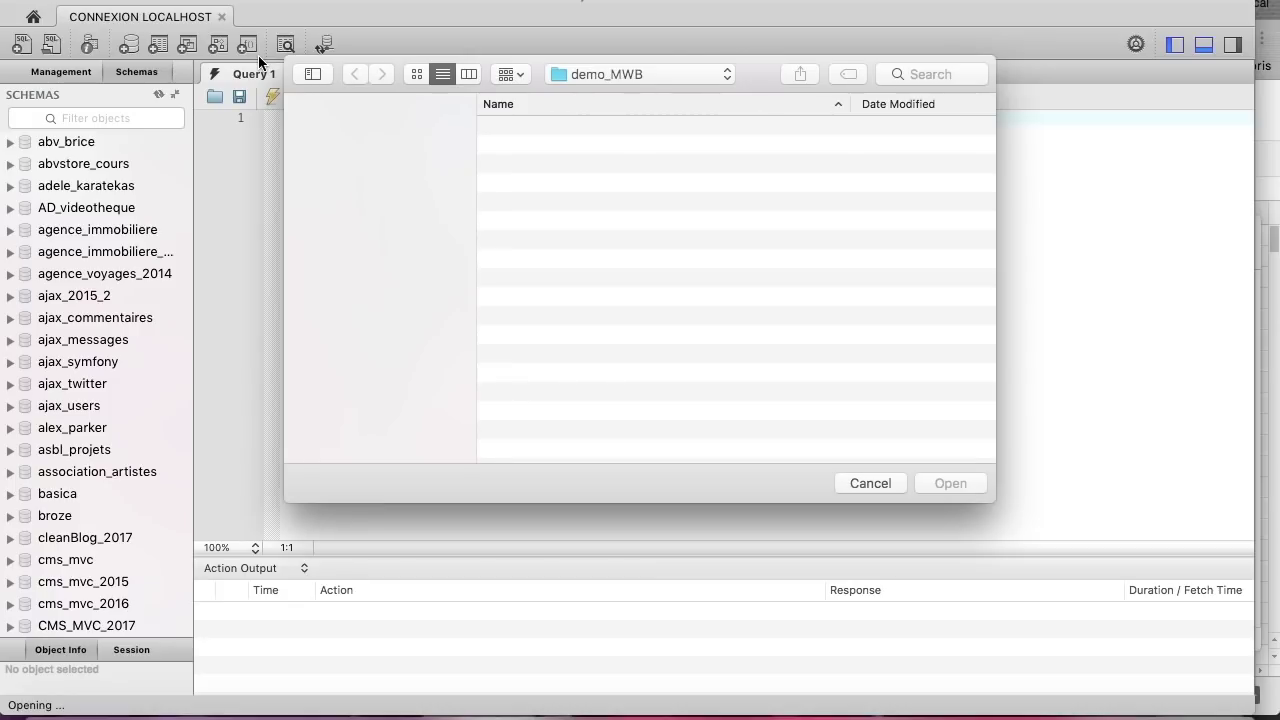
pyautogui.click(571, 167)
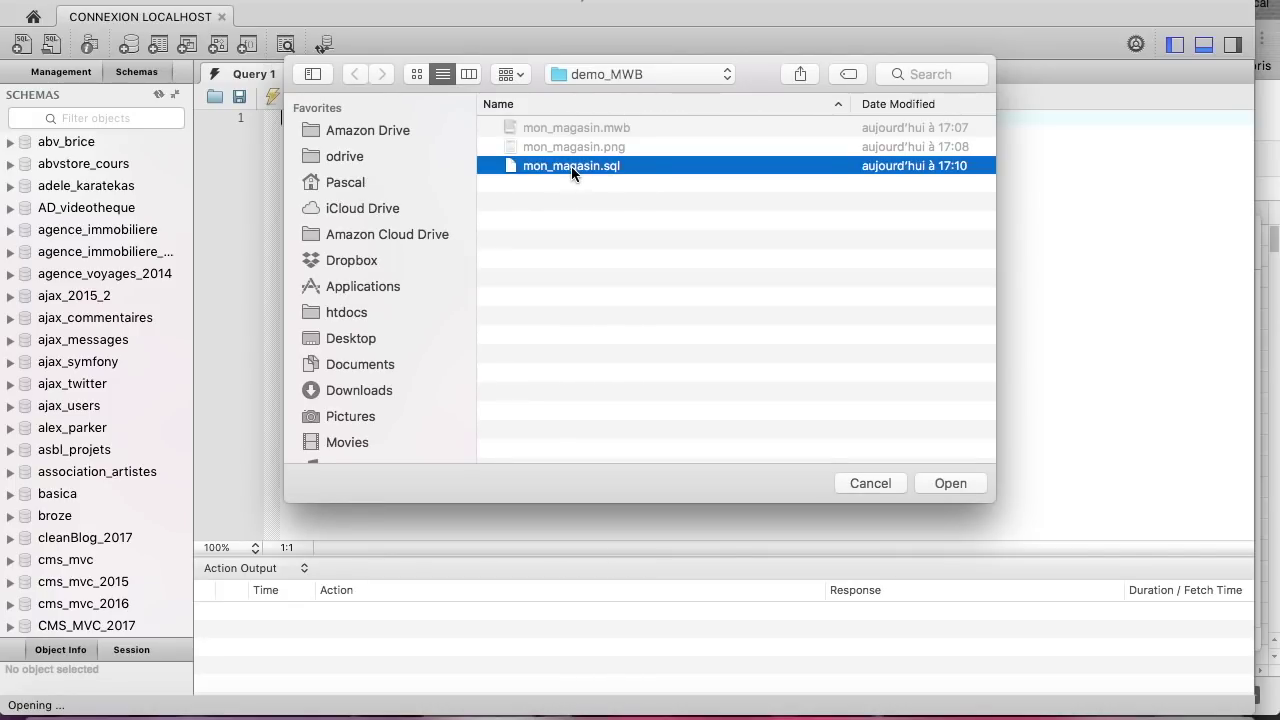
pyautogui.click(939, 482)
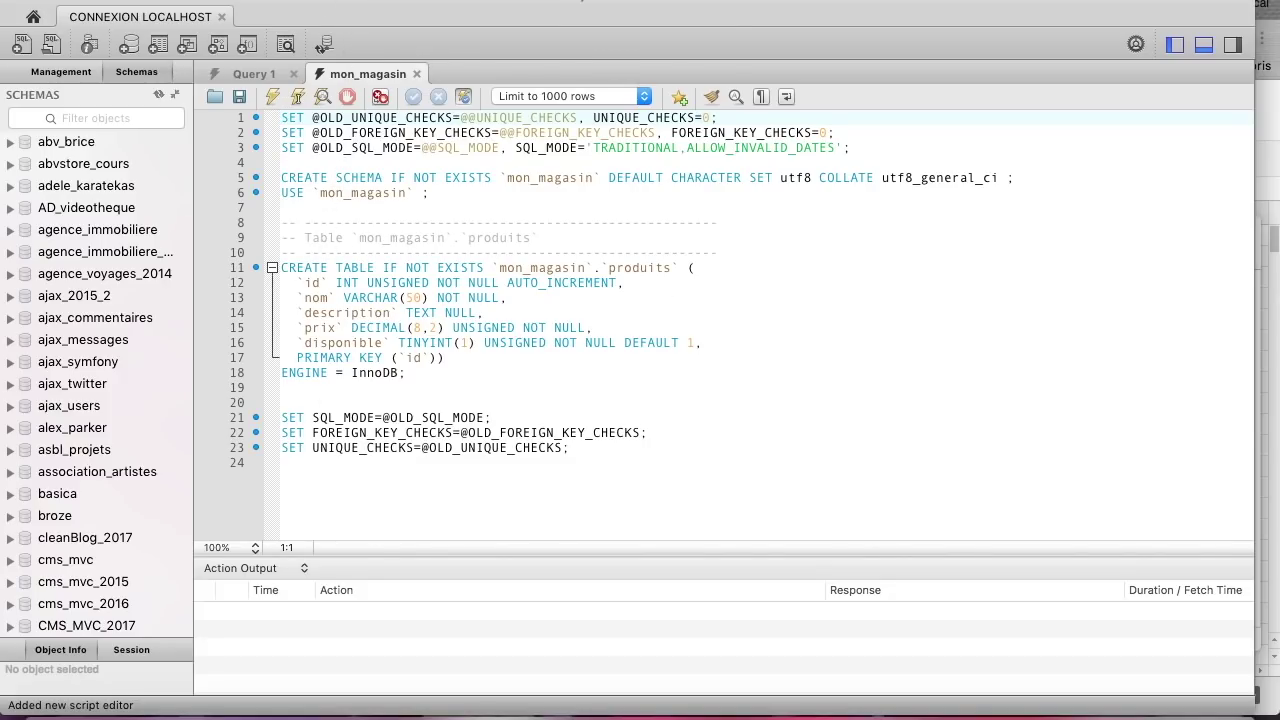
pyautogui.click(366, 2)
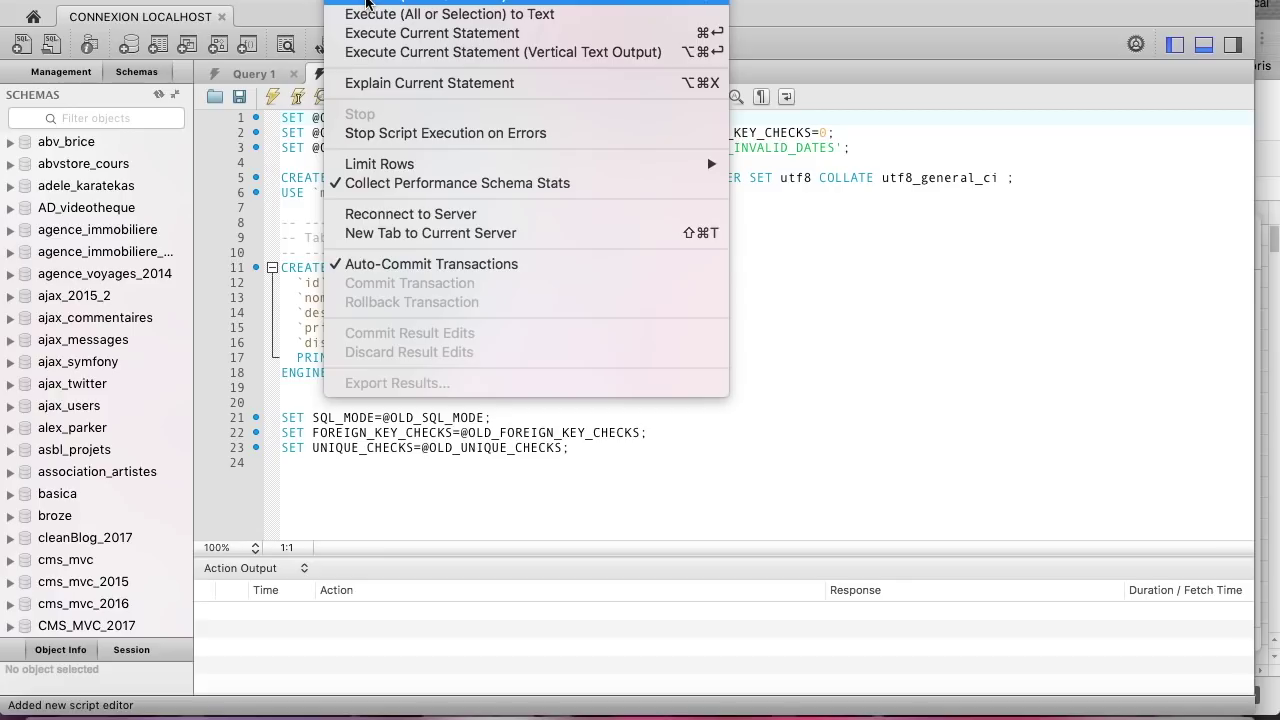
pyautogui.click(366, 2)
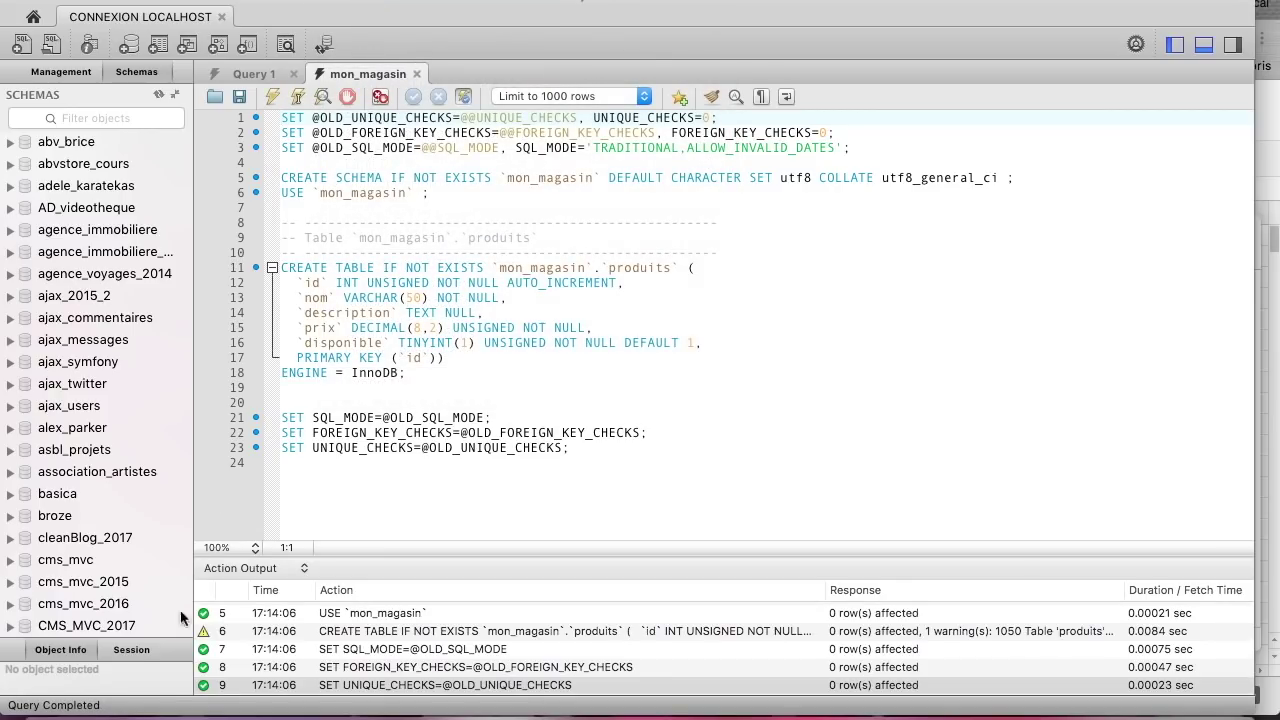
# Check the schema list for the mon_magasin database and refresh the list
pyautogui.scroll(-2, 264, 668)
pyautogui.scroll(3, 100, 366)
pyautogui.scroll(-10, 100, 366)
pyautogui.scroll(10, 104, 314)
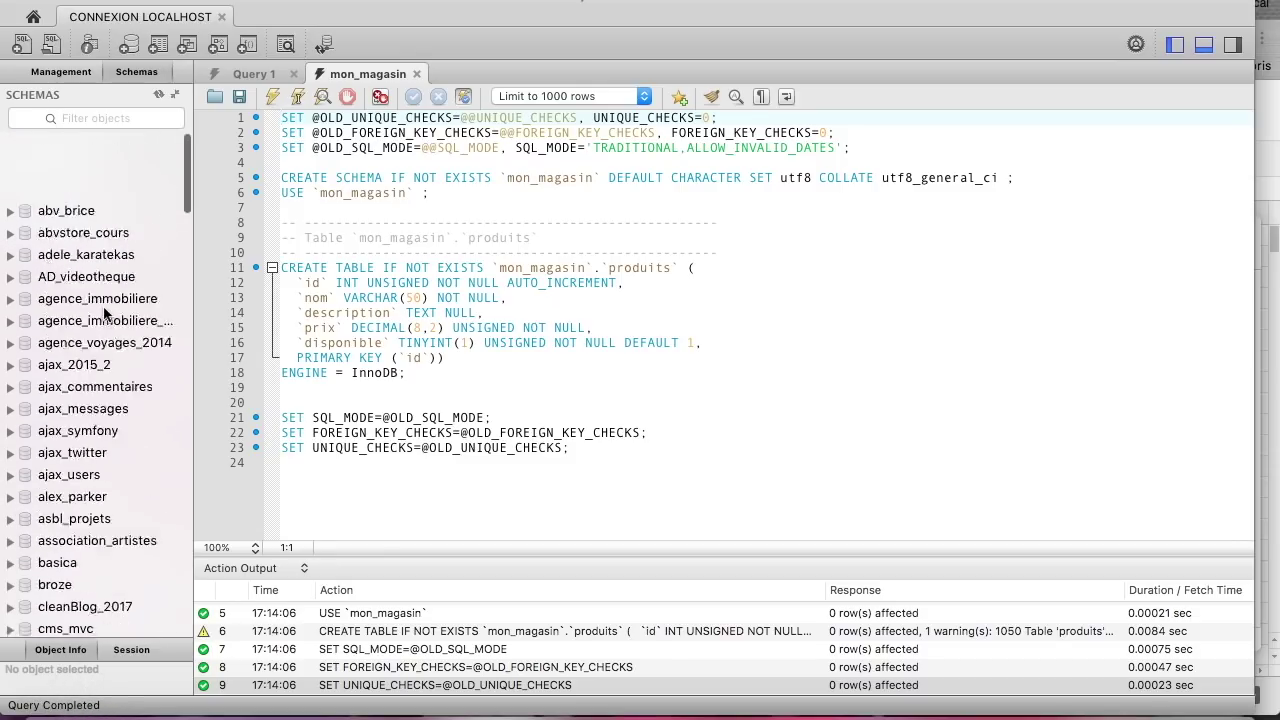
pyautogui.scroll(-10, 104, 314)
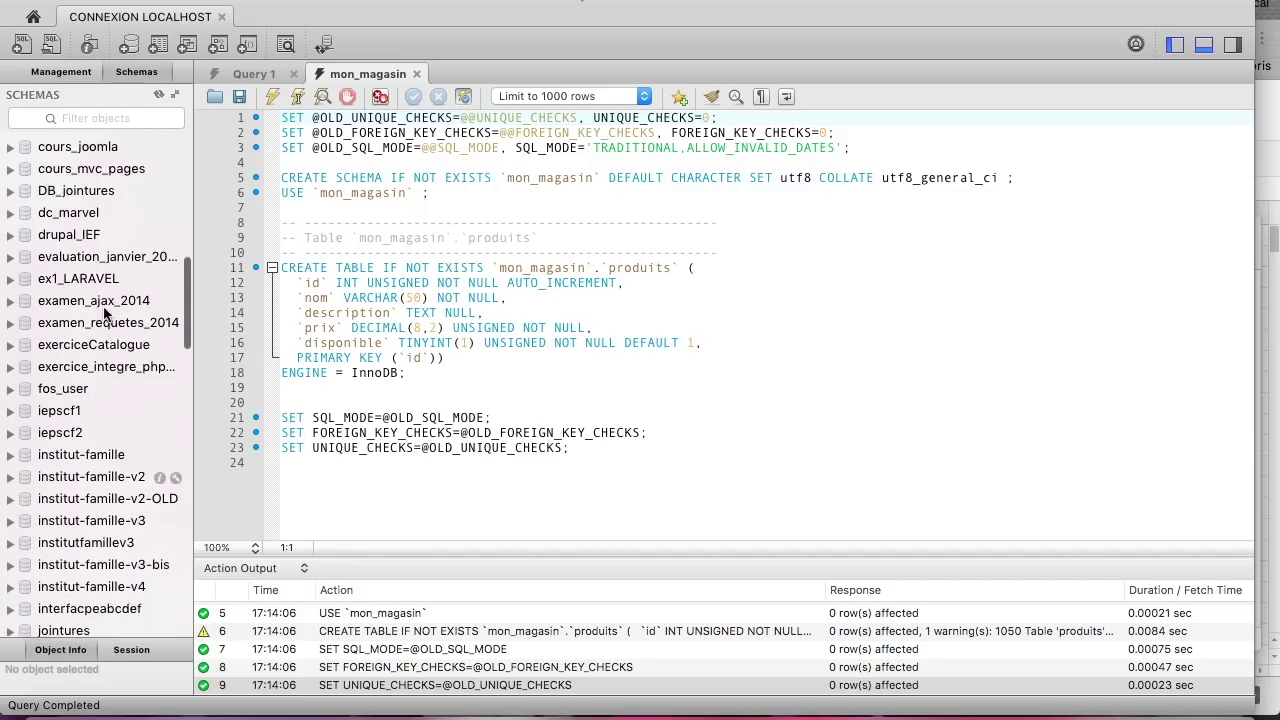
pyautogui.scroll(-3, 104, 314)
pyautogui.scroll(10, 104, 314)
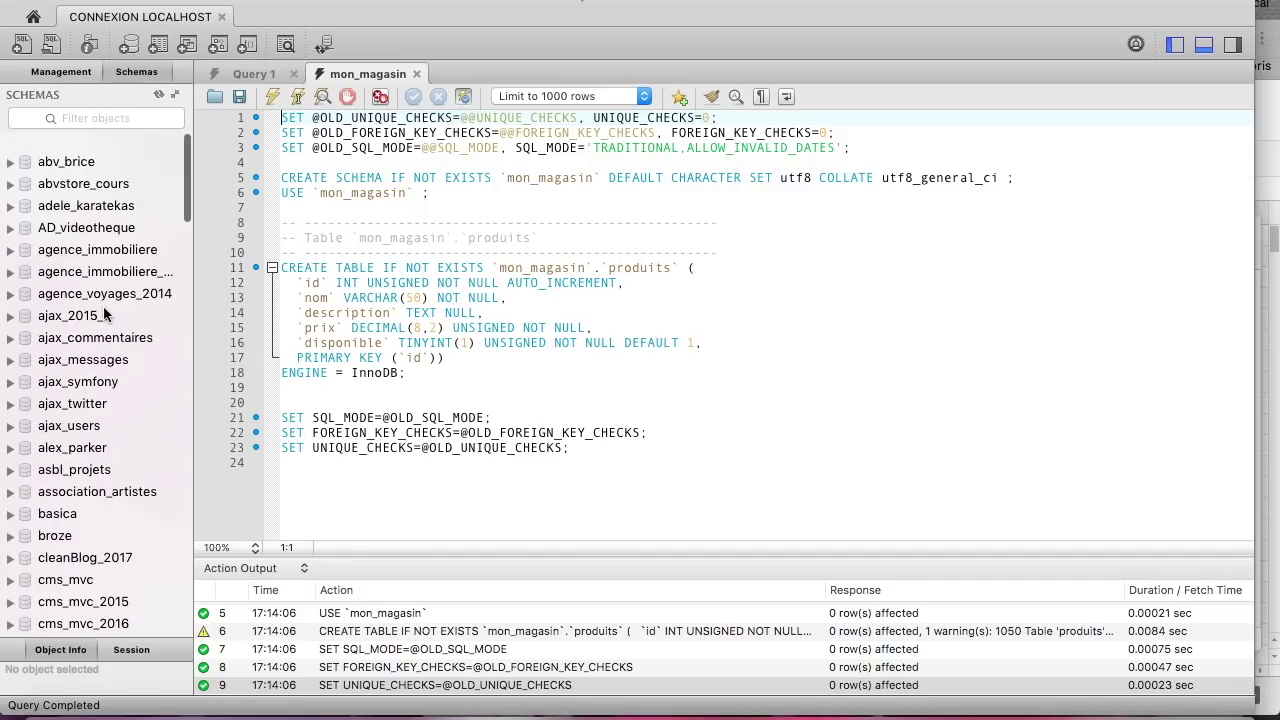
pyautogui.click(159, 97)
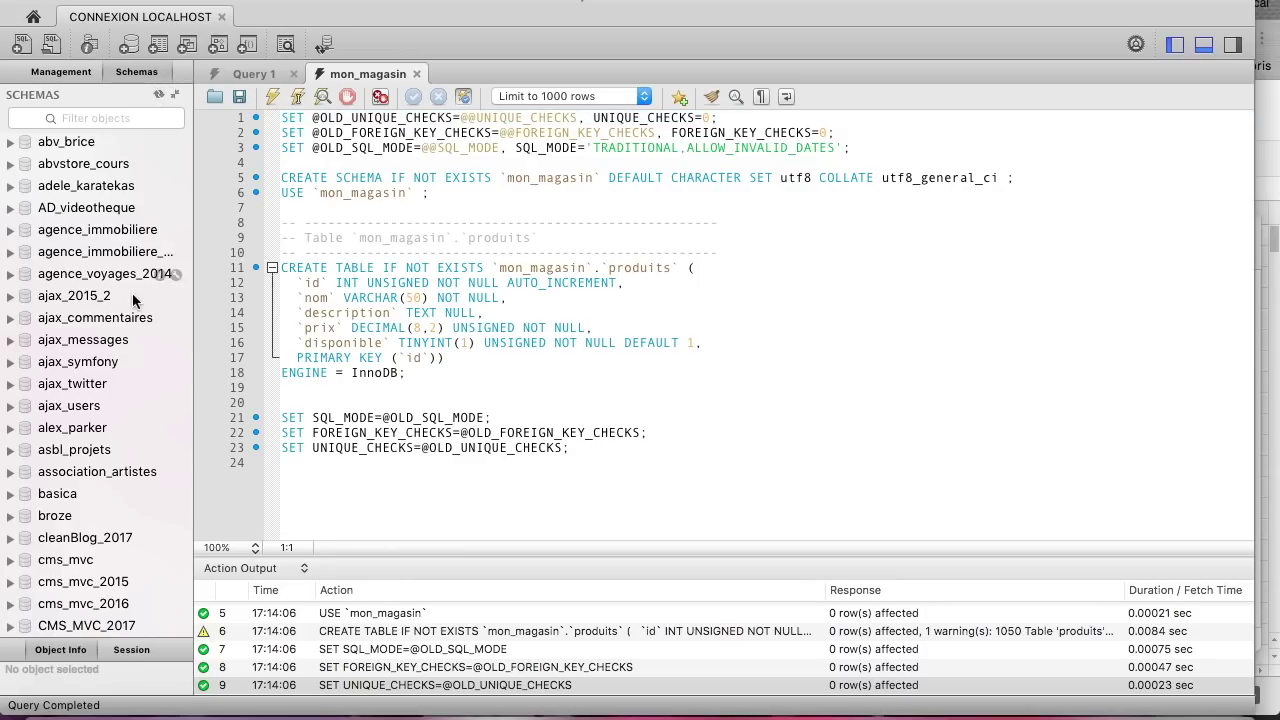
# Locate the mon_magasin schema in the refreshed list and expand it to show its tables
pyautogui.scroll(-10, 131, 296)
pyautogui.scroll(-10, 131, 298)
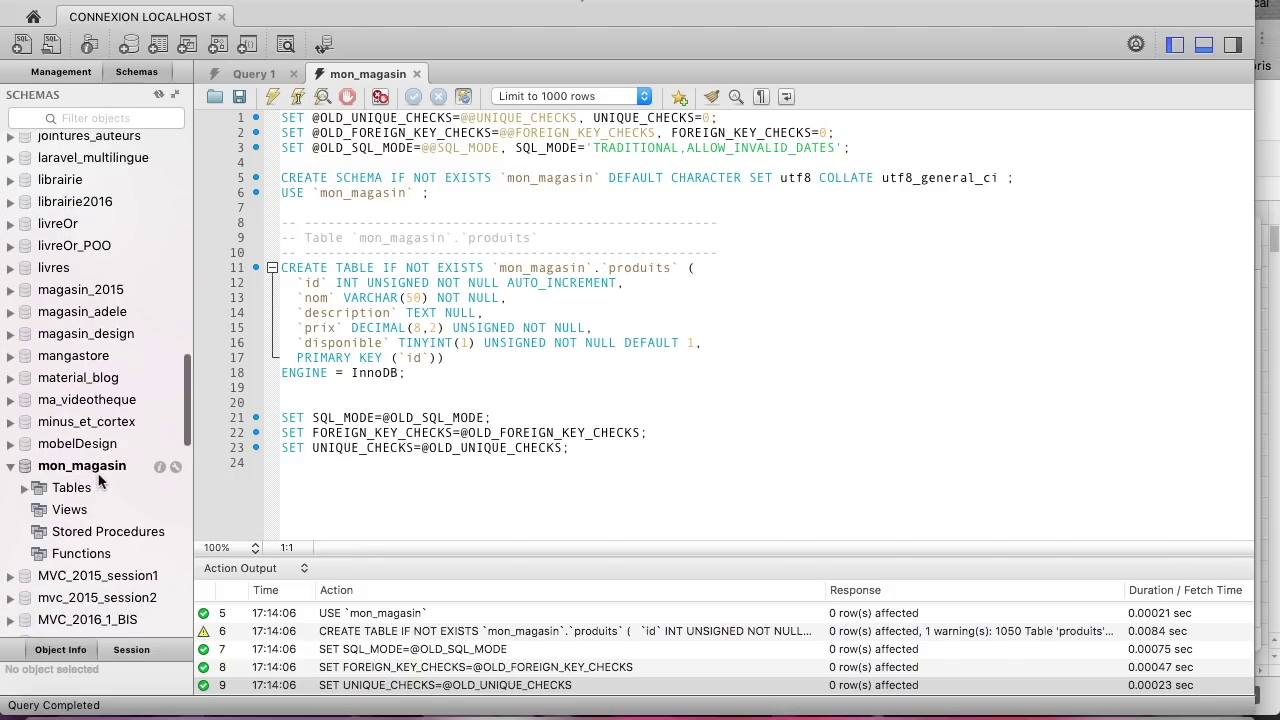
pyautogui.click(24, 489)
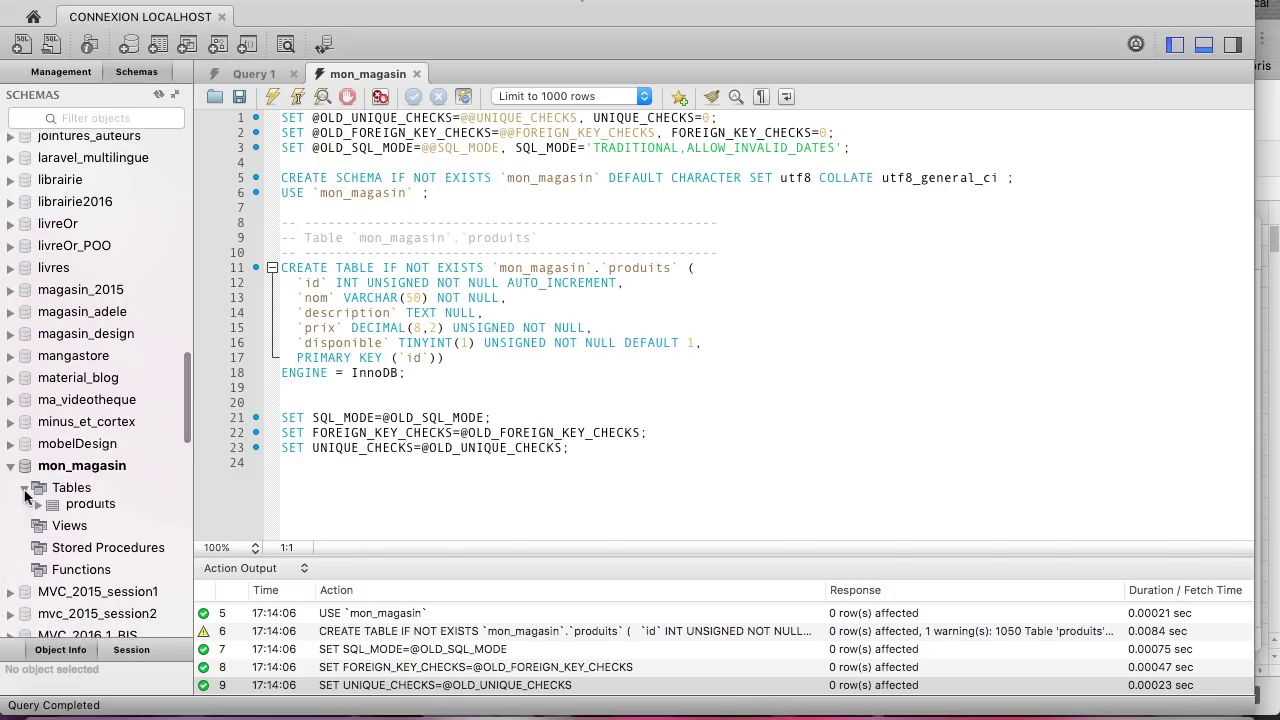
pyautogui.doubleClick(90, 468)
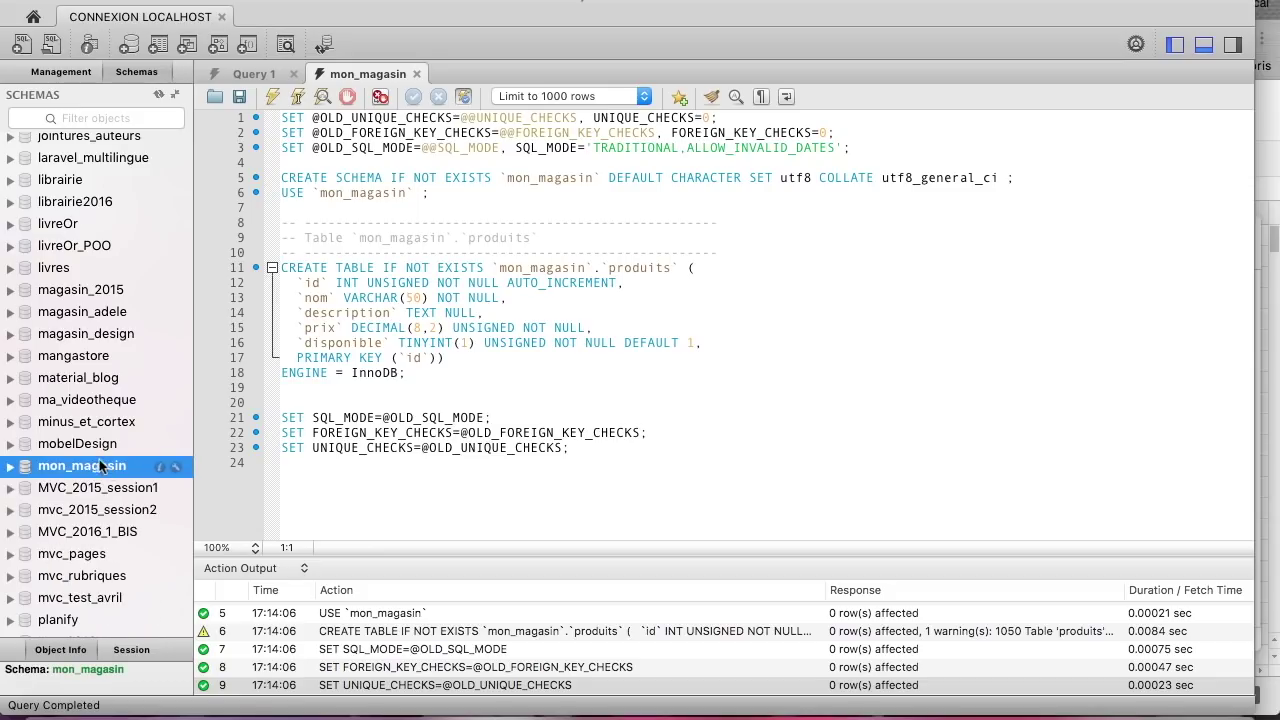
pyautogui.click(8, 467)
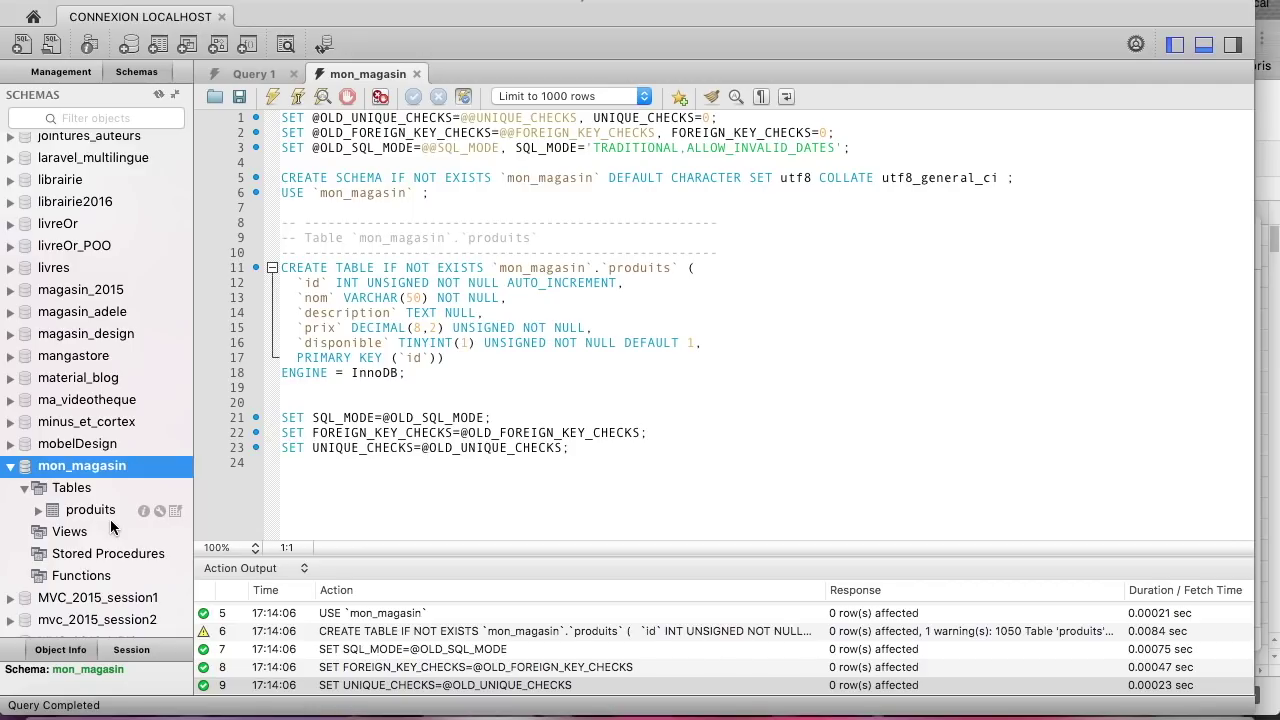
# Close the mon_magasin script and examine the column definitions of the produits table
pyautogui.click(417, 74)
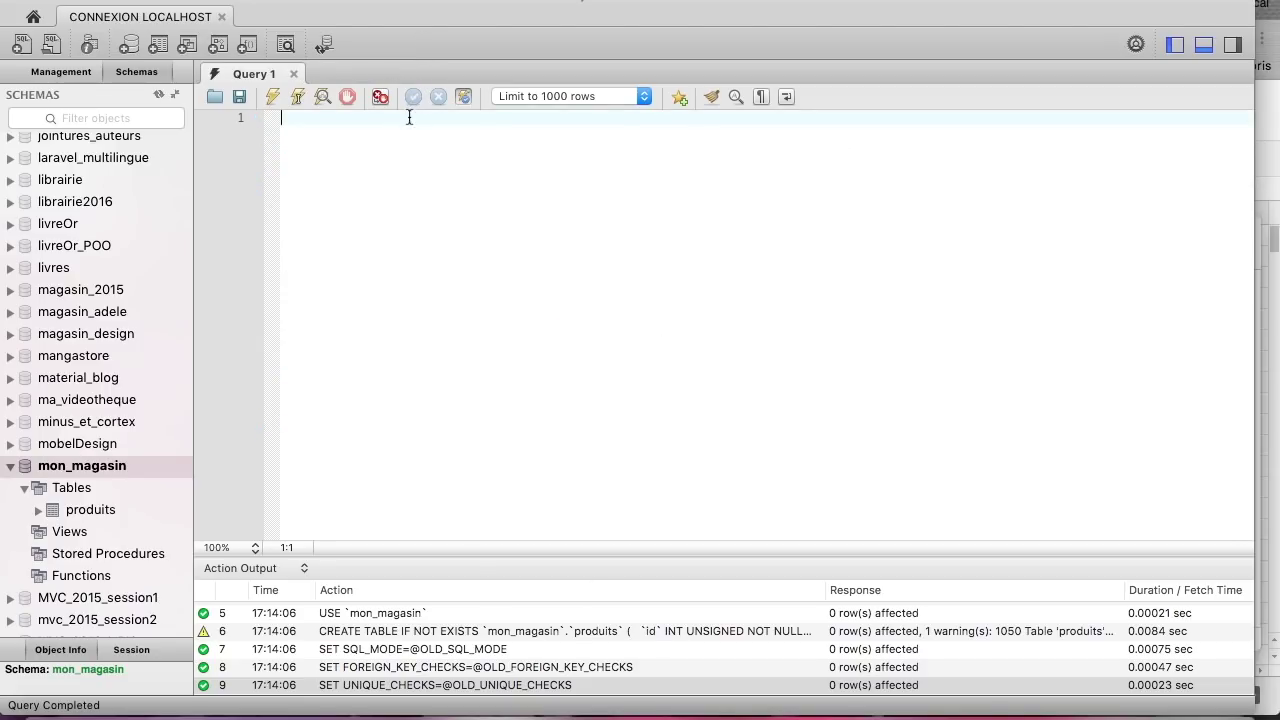
pyautogui.click(160, 510)
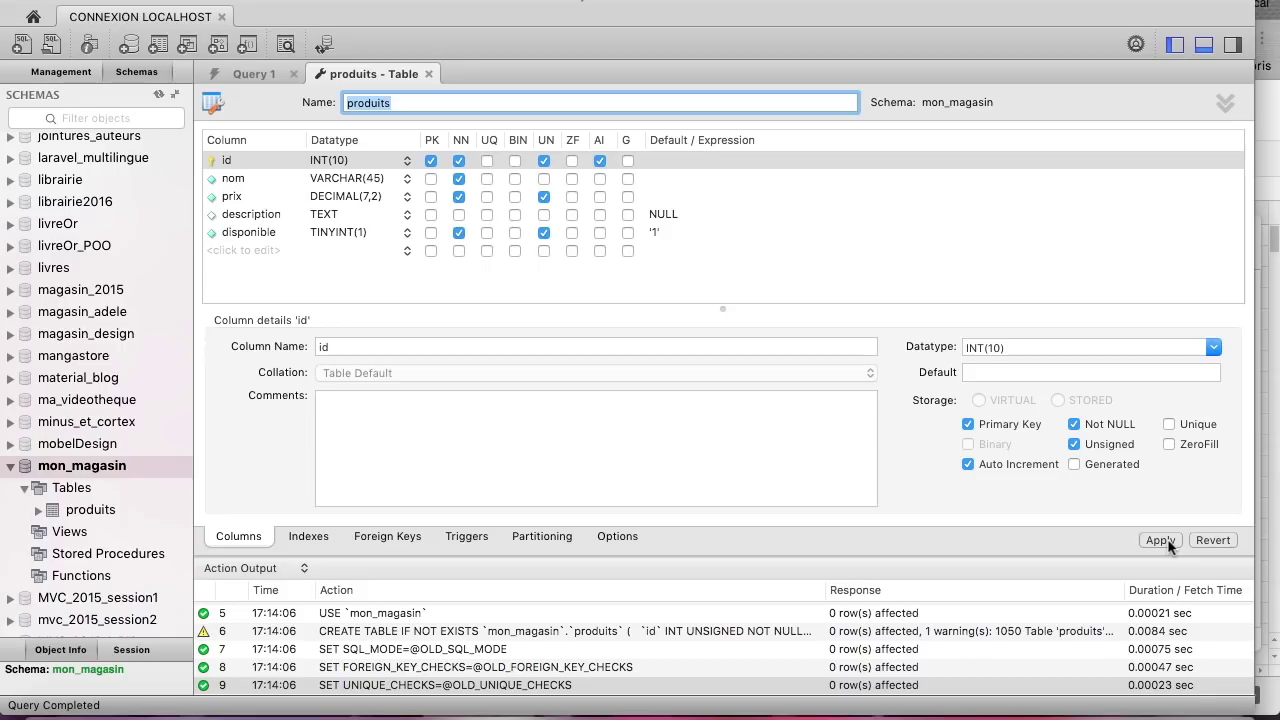
pyautogui.click(429, 74)
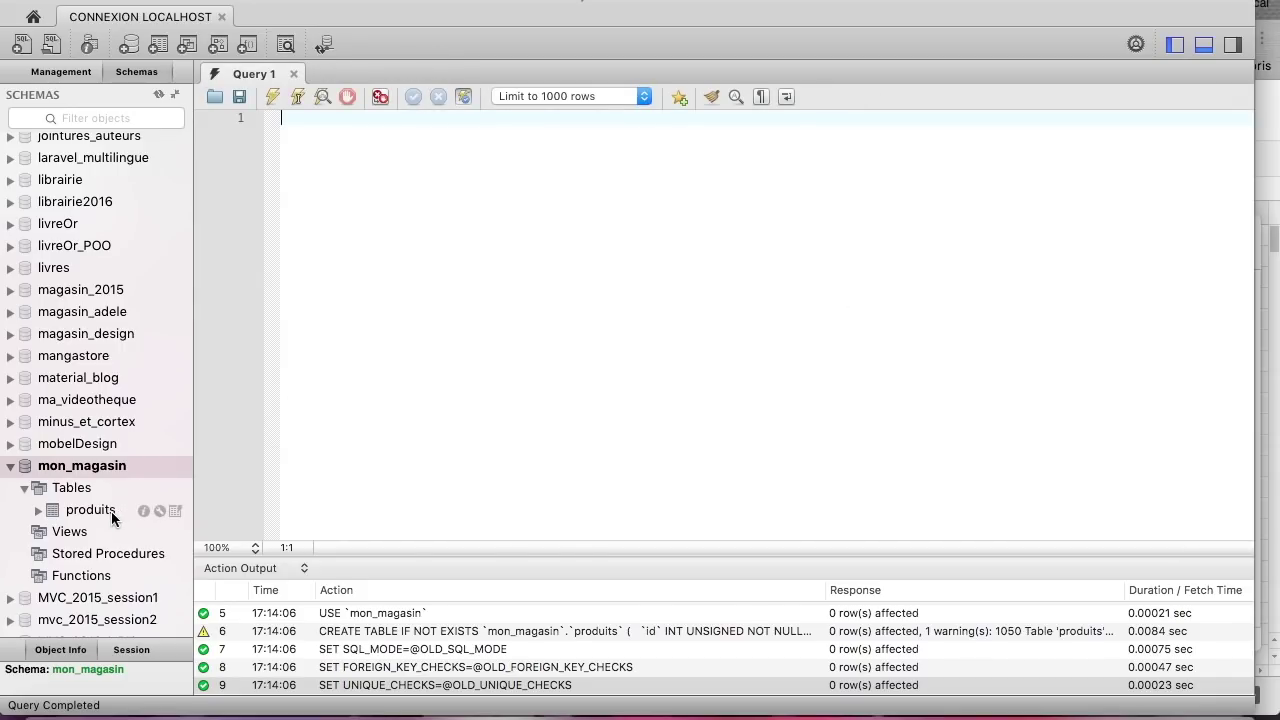
# Display the rows of the produits table and enter a first product with nom "Des pommes" and description "De belles palmes"
pyautogui.click(174, 512)
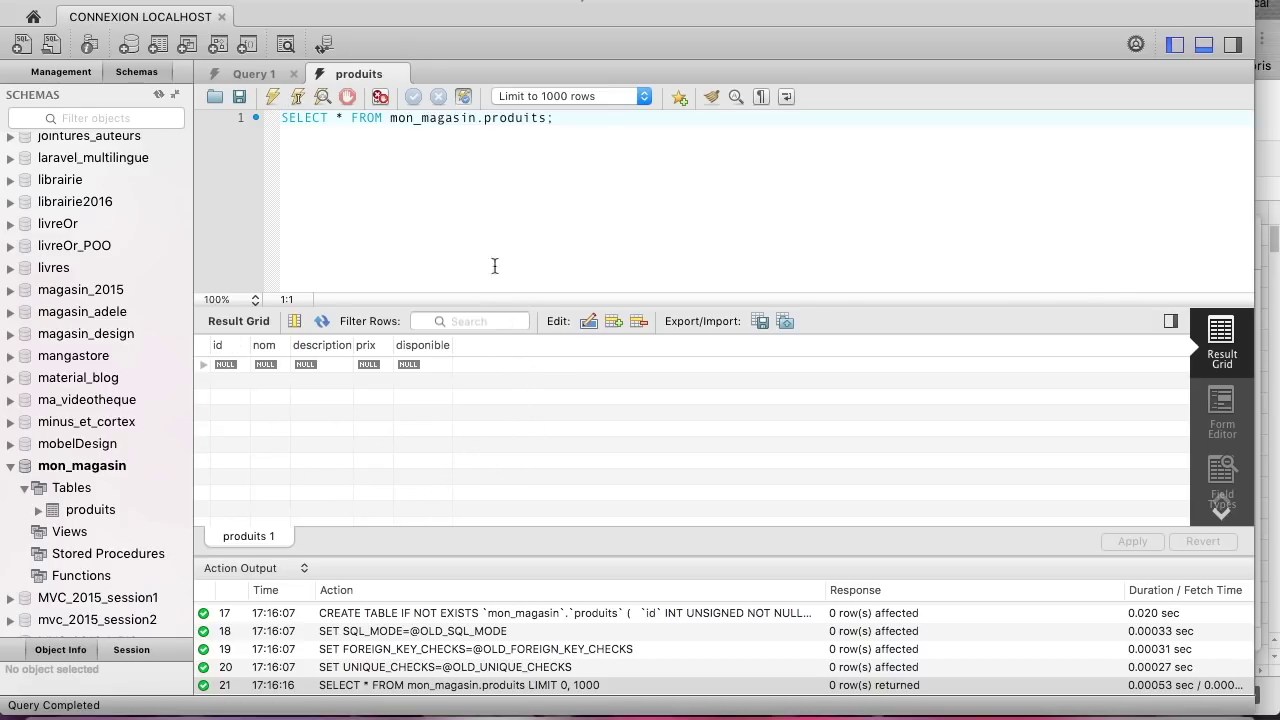
pyautogui.doubleClick(278, 367)
pyautogui.write('Des p')
pyautogui.write('ommes')
pyautogui.doubleClick(313, 366)
pyautogui.write('de')
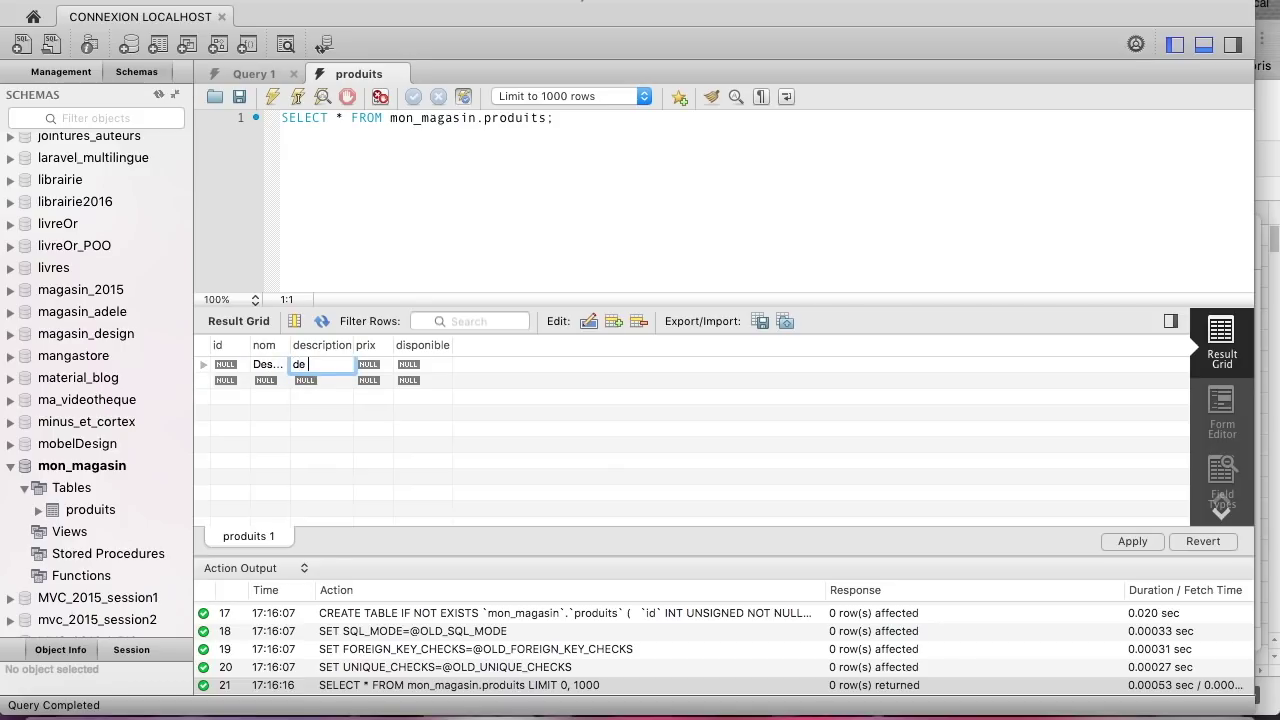
pyautogui.press('BackSpace')
pyautogui.press('BackSpace')
pyautogui.press('BackSpace')
pyautogui.write('De belles palmes')
# Set the first product's prix to 59.90 and its disponible value to 1
pyautogui.doubleClick(368, 366)
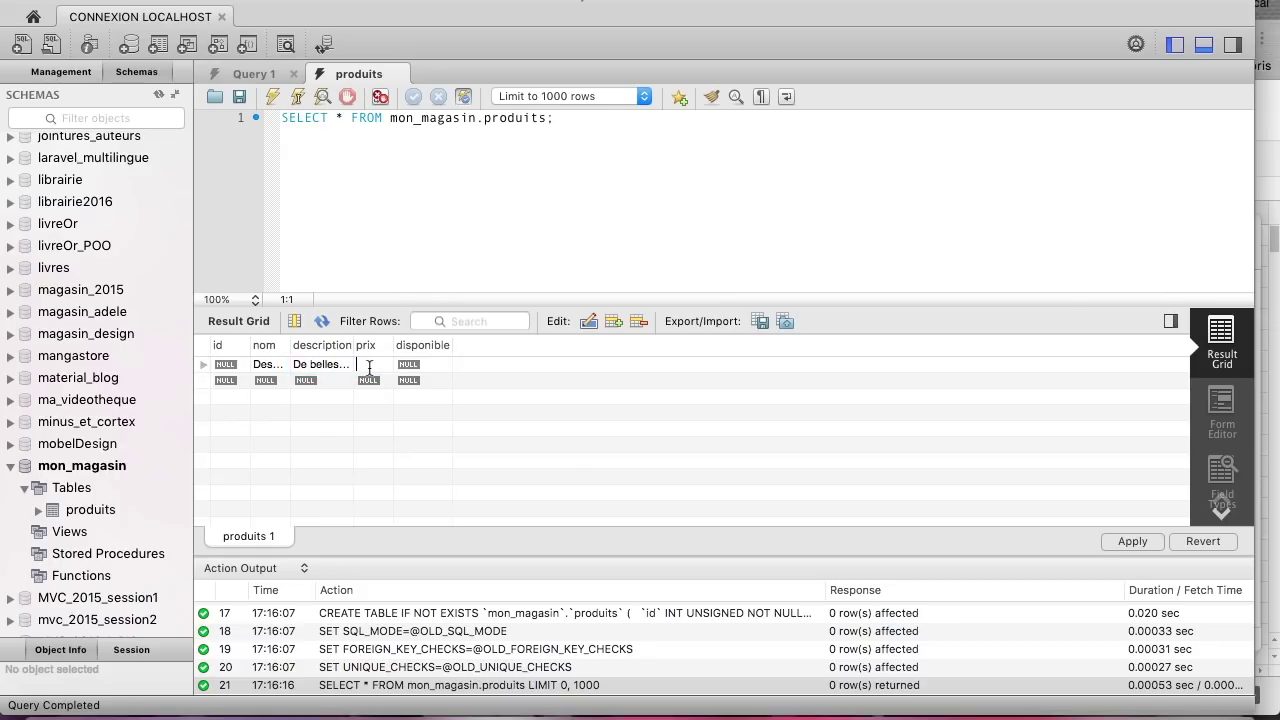
pyautogui.write('59.90')
pyautogui.doubleClick(405, 366)
pyautogui.write('1')
# Enter a second product in the produits table with nom "Un sandwich" and description "Un très bon sandwich"
pyautogui.click(270, 382)
pyautogui.write('Un')
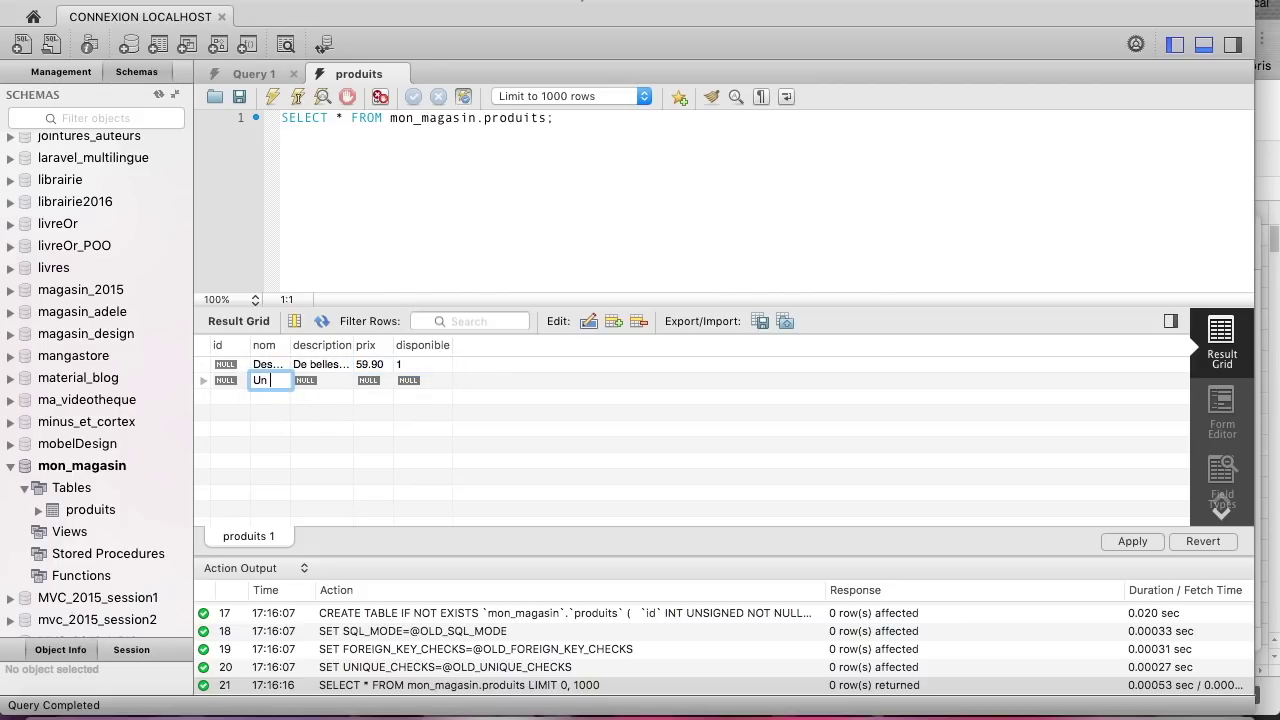
pyautogui.write(' sandwich')
pyautogui.doubleClick(316, 383)
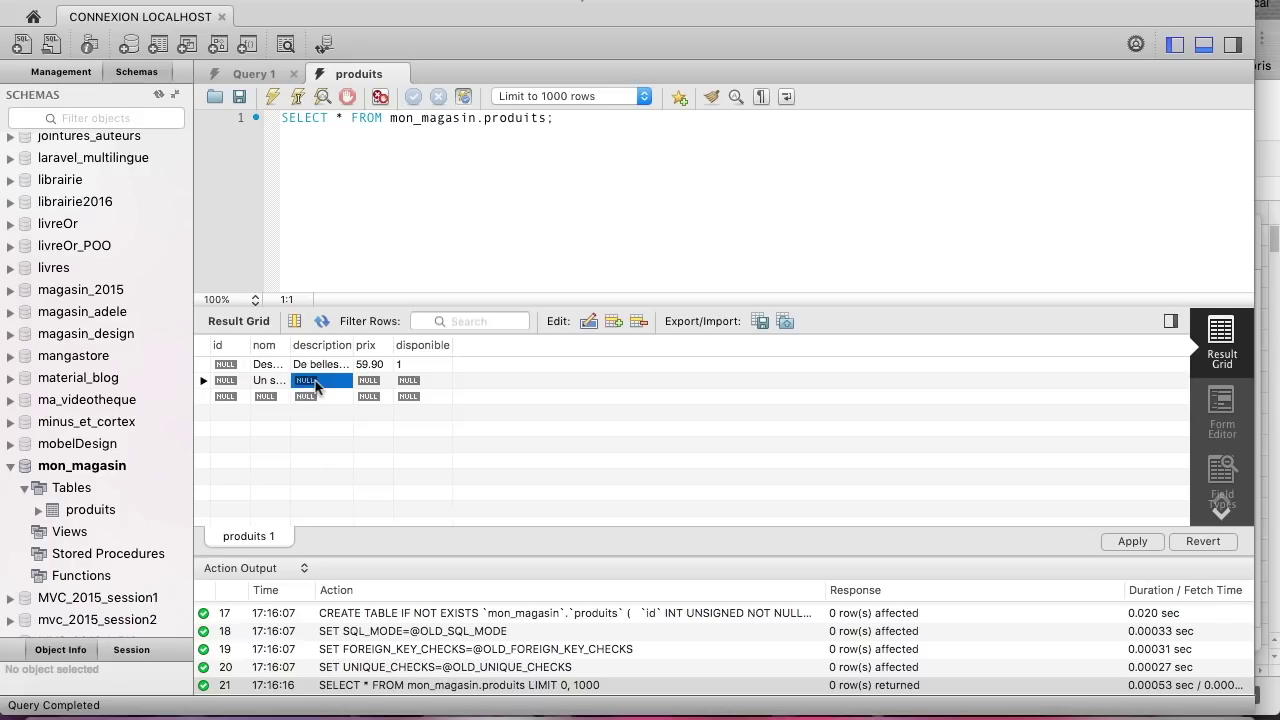
pyautogui.write('Un tr')
pyautogui.write('ès bon sand')
pyautogui.write('wich')
# Set the second product's prix to 14.90 and its disponible value to 0
pyautogui.click(372, 384)
pyautogui.doubleClick(374, 385)
pyautogui.write('14.90')
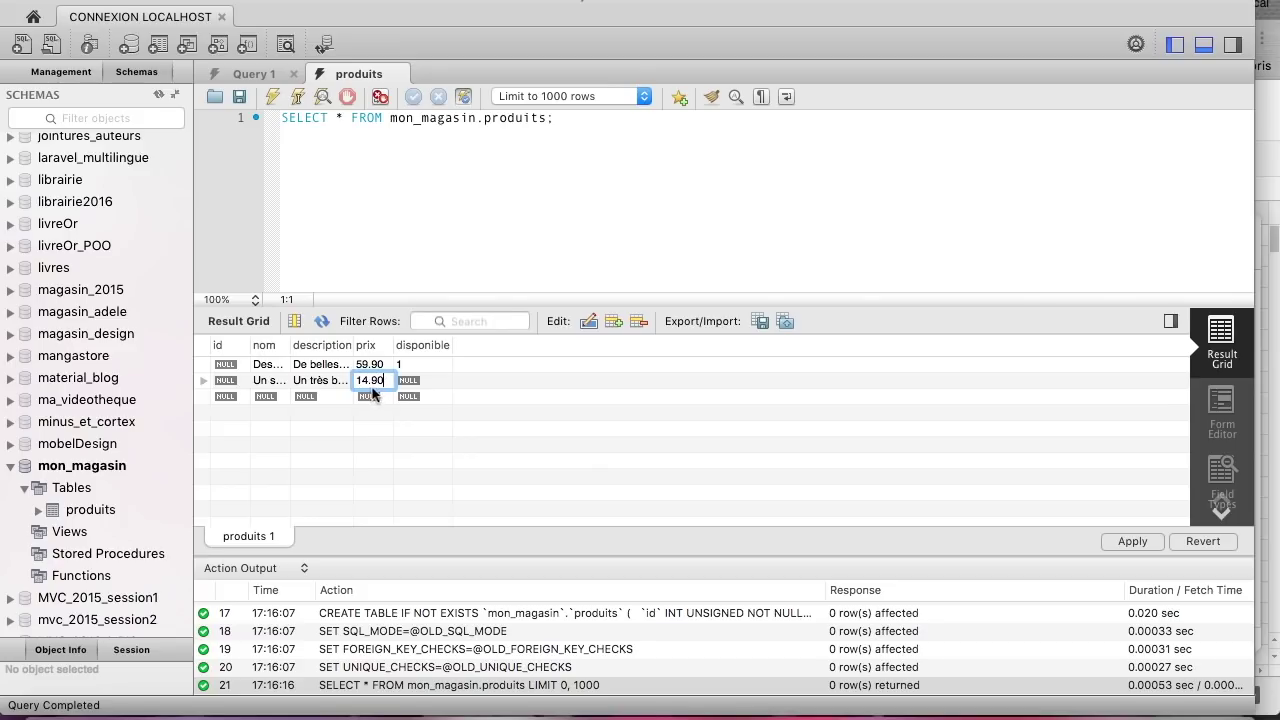
pyautogui.doubleClick(413, 386)
pyautogui.write('0')
pyautogui.click(513, 410)
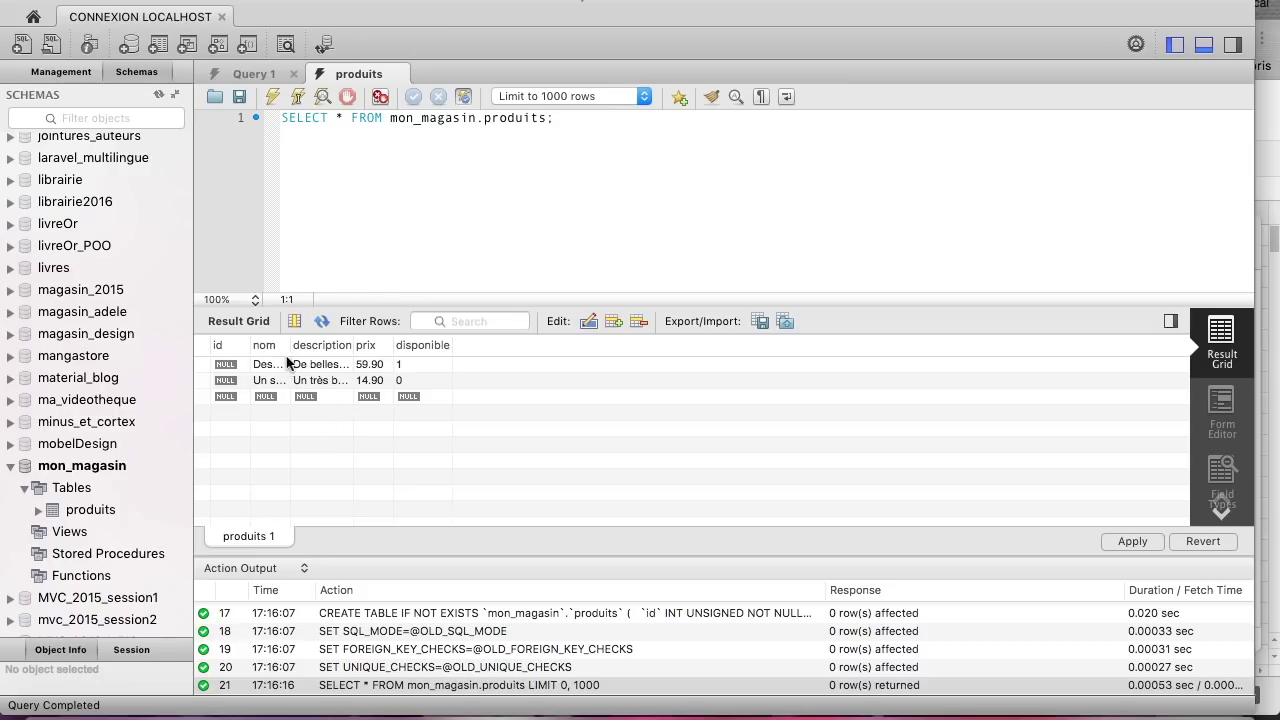
# Widen the nom and description columns of the result grid and apply the two new products to the database
pyautogui.moveTo(290, 346); pyautogui.dragTo(489, 350)
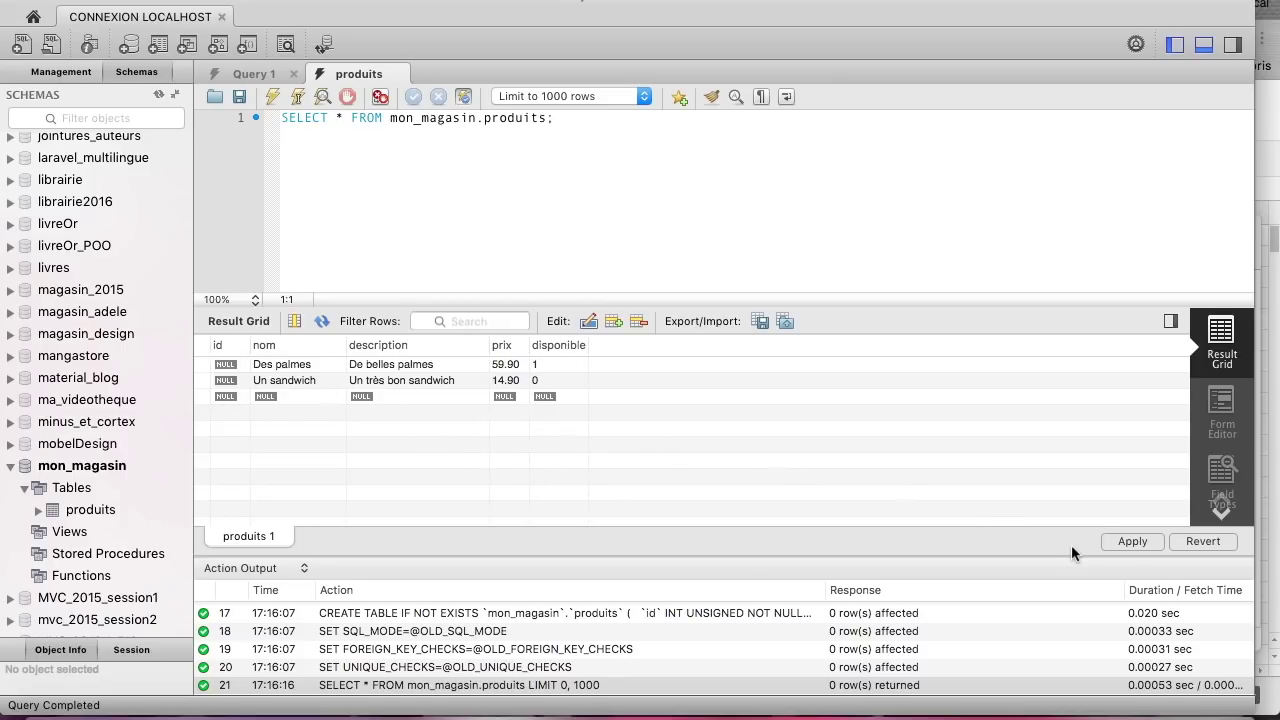
pyautogui.click(1132, 541)
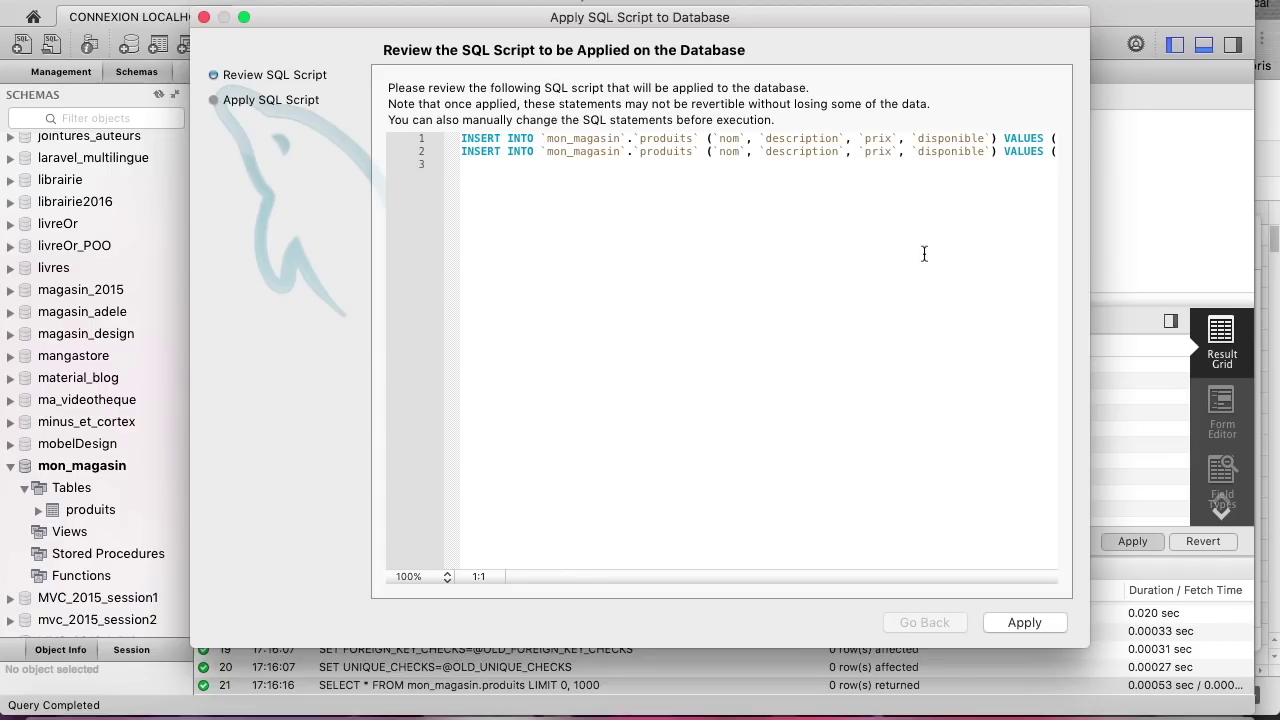
pyautogui.click(1036, 623)
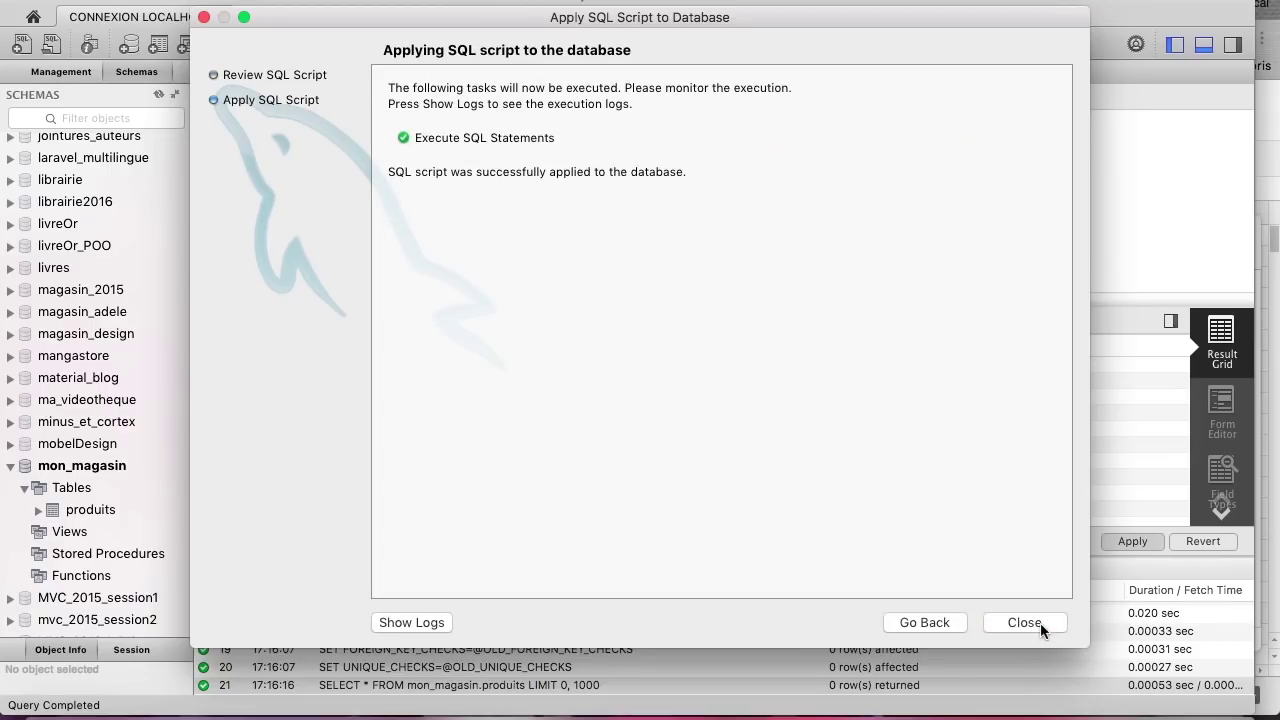
pyautogui.click(1024, 623)
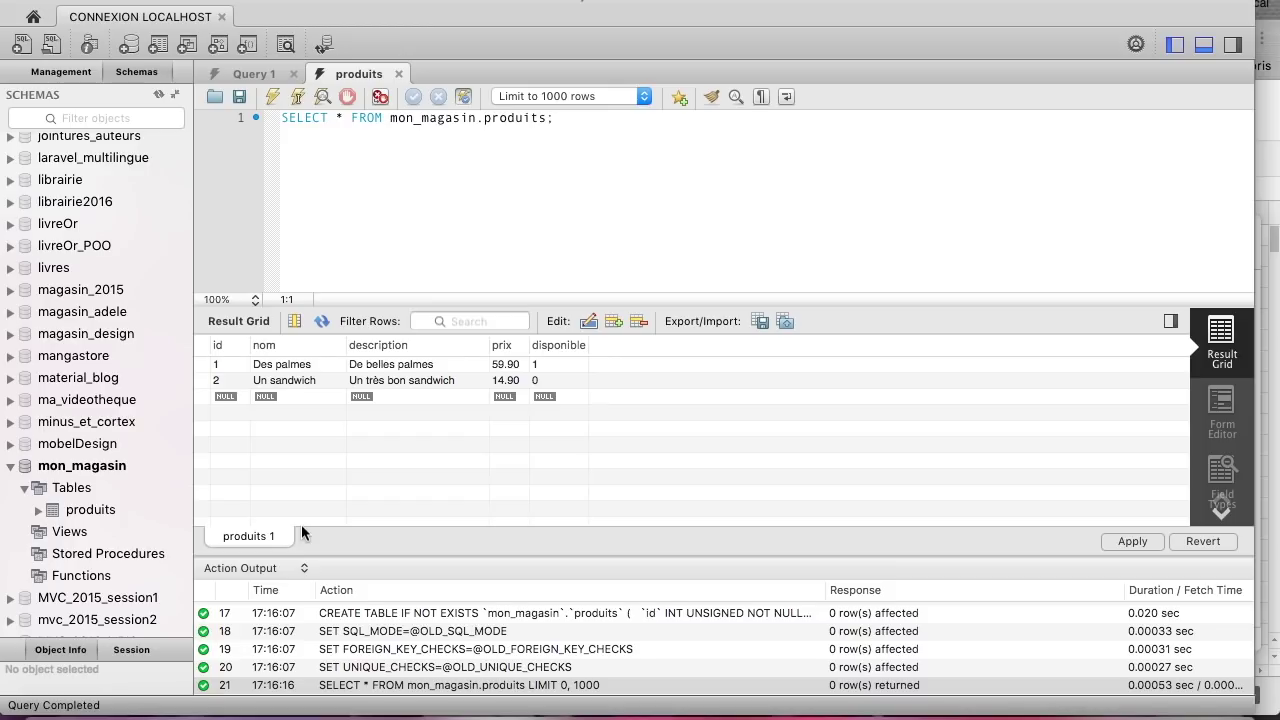
# Switch to Finder, preview the mon_magasin .mwb, .png and .sql files in the demo_MWB folder, and return to MySQL Workbench
pyautogui.press('super+Tab')
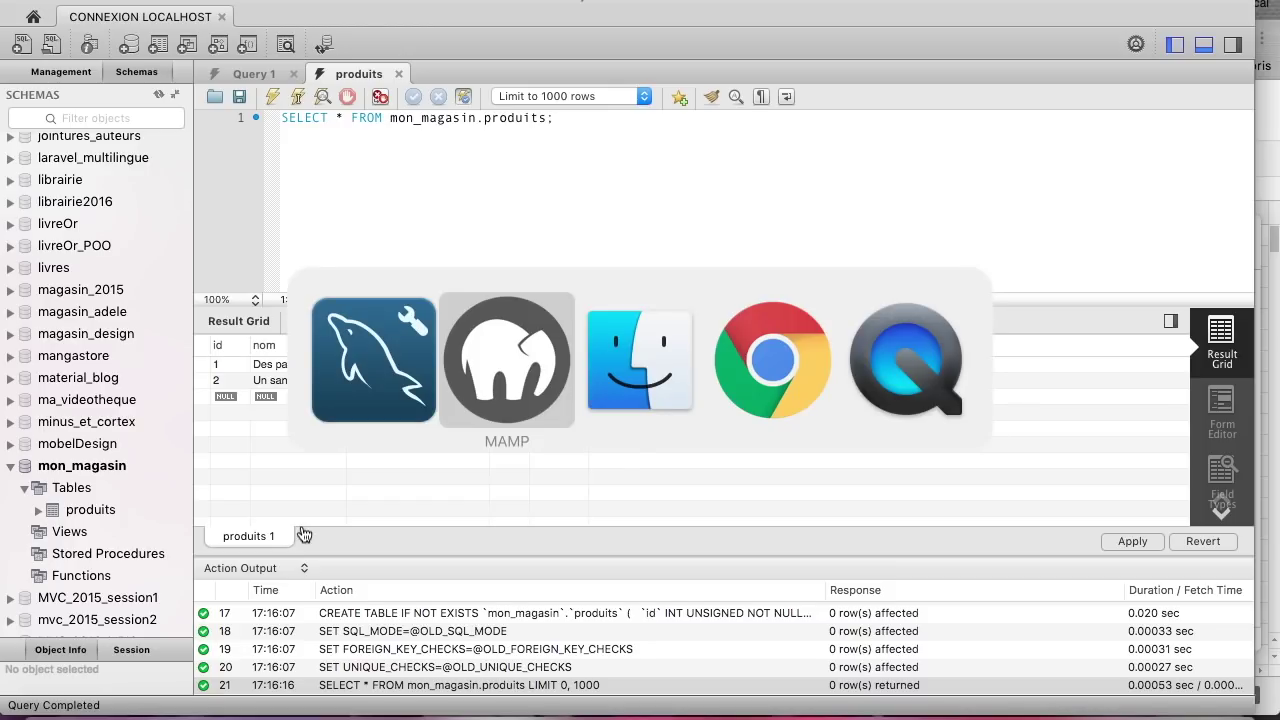
pyautogui.press('super+Tab')
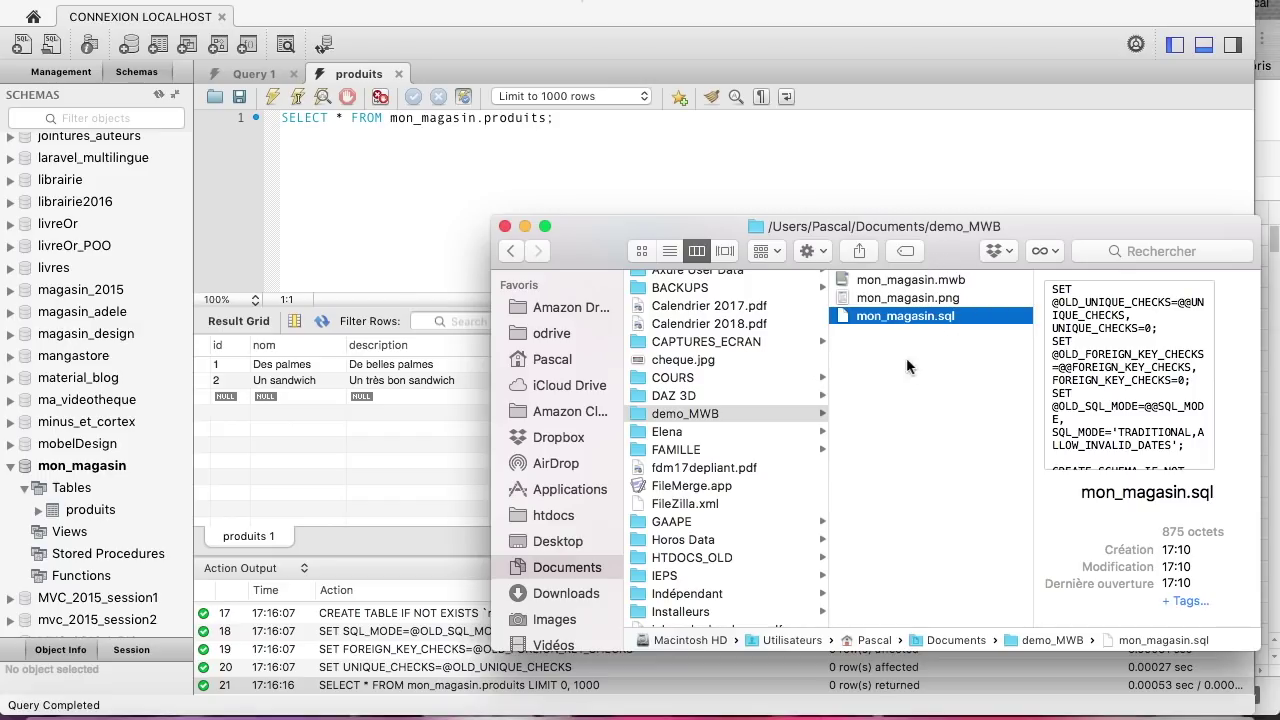
pyautogui.click(896, 361)
pyautogui.click(945, 282)
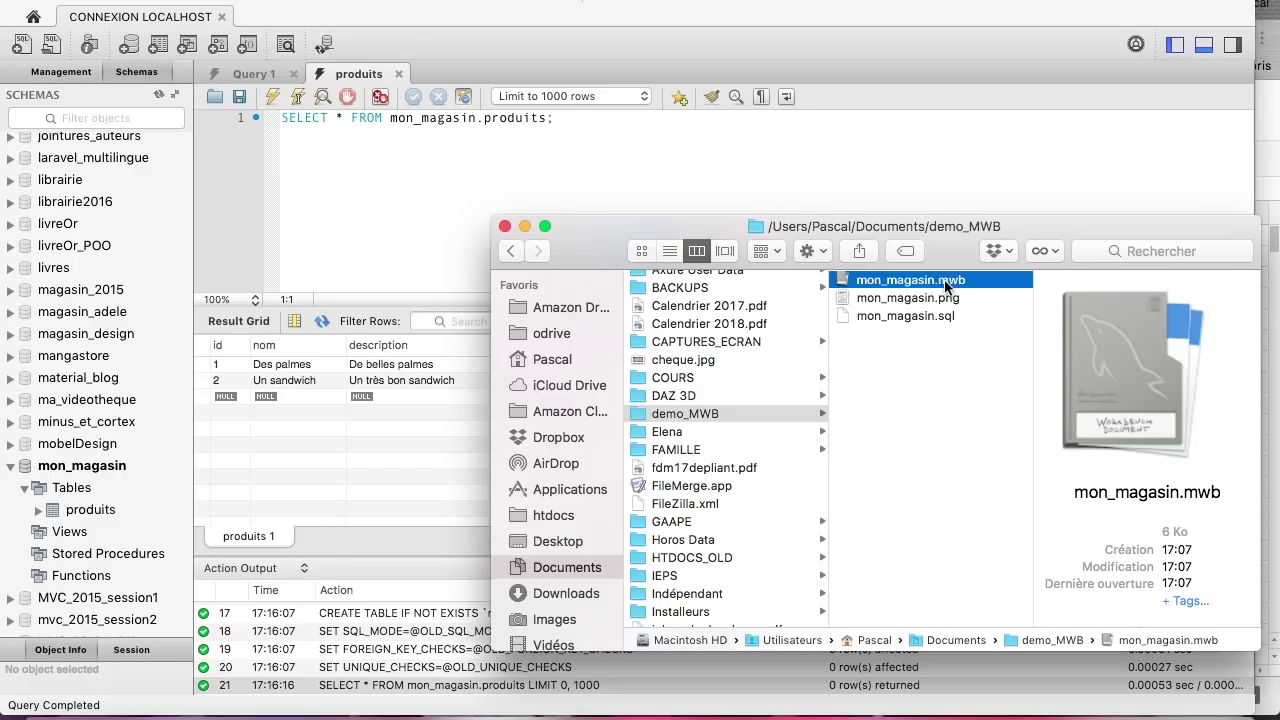
pyautogui.click(925, 298)
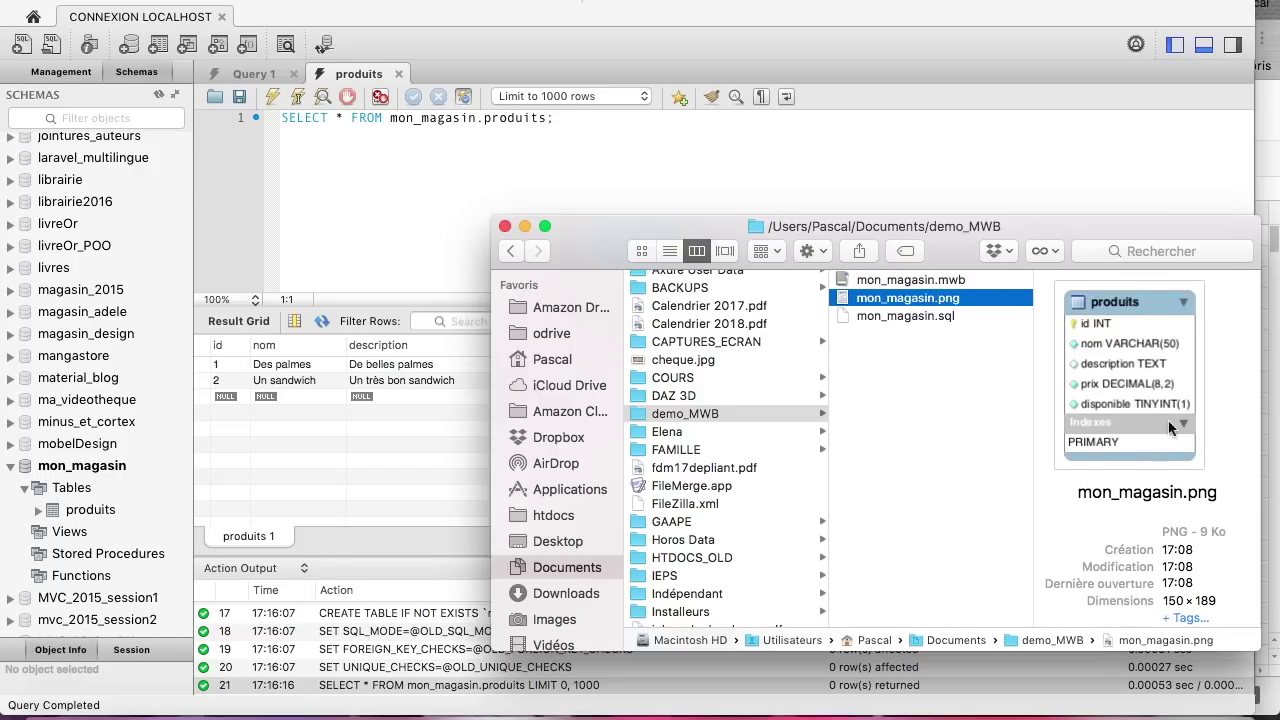
pyautogui.click(908, 315)
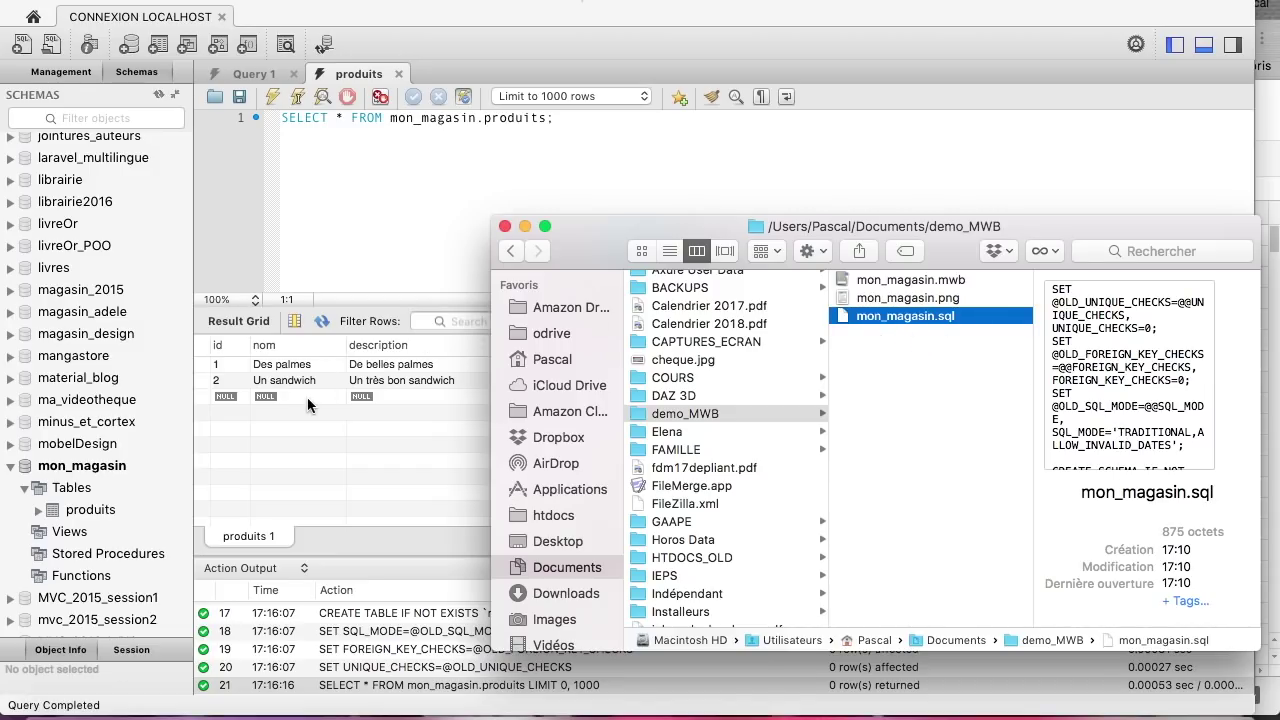
pyautogui.click(433, 205)
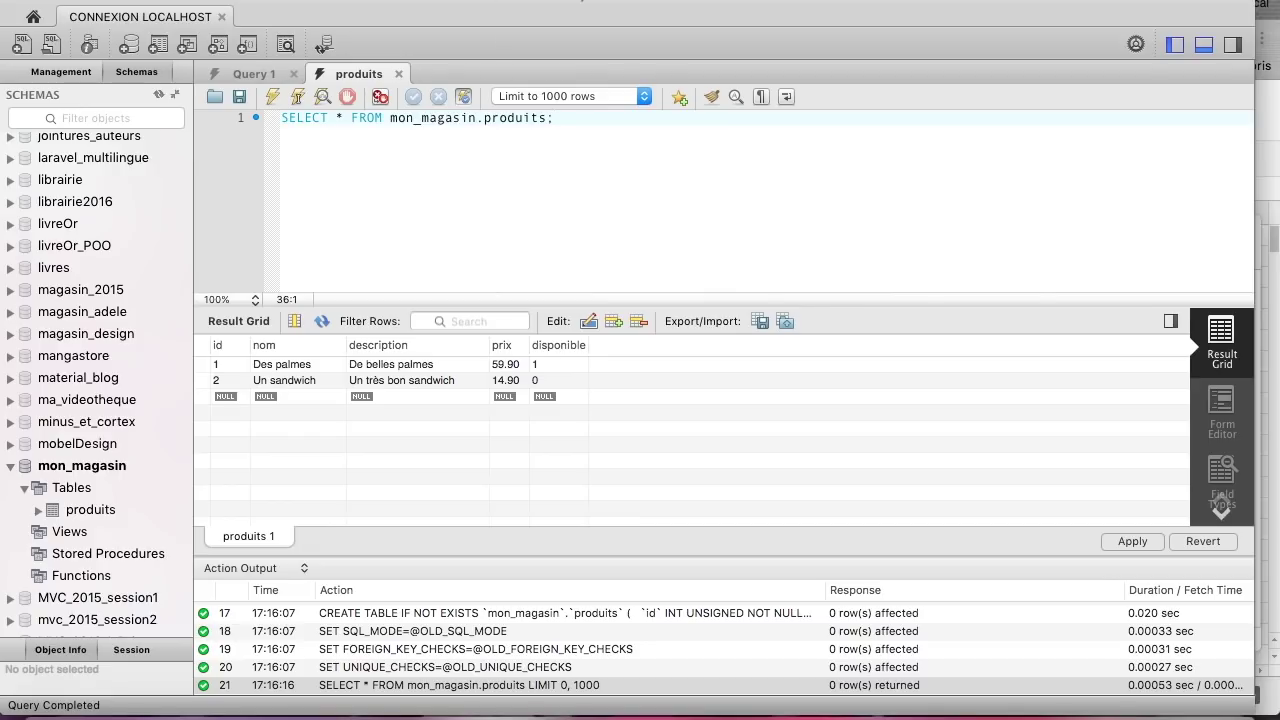
# Open the server's Data Export and select the mon_magasin schema with its produits table for export
pyautogui.click(495, 0)
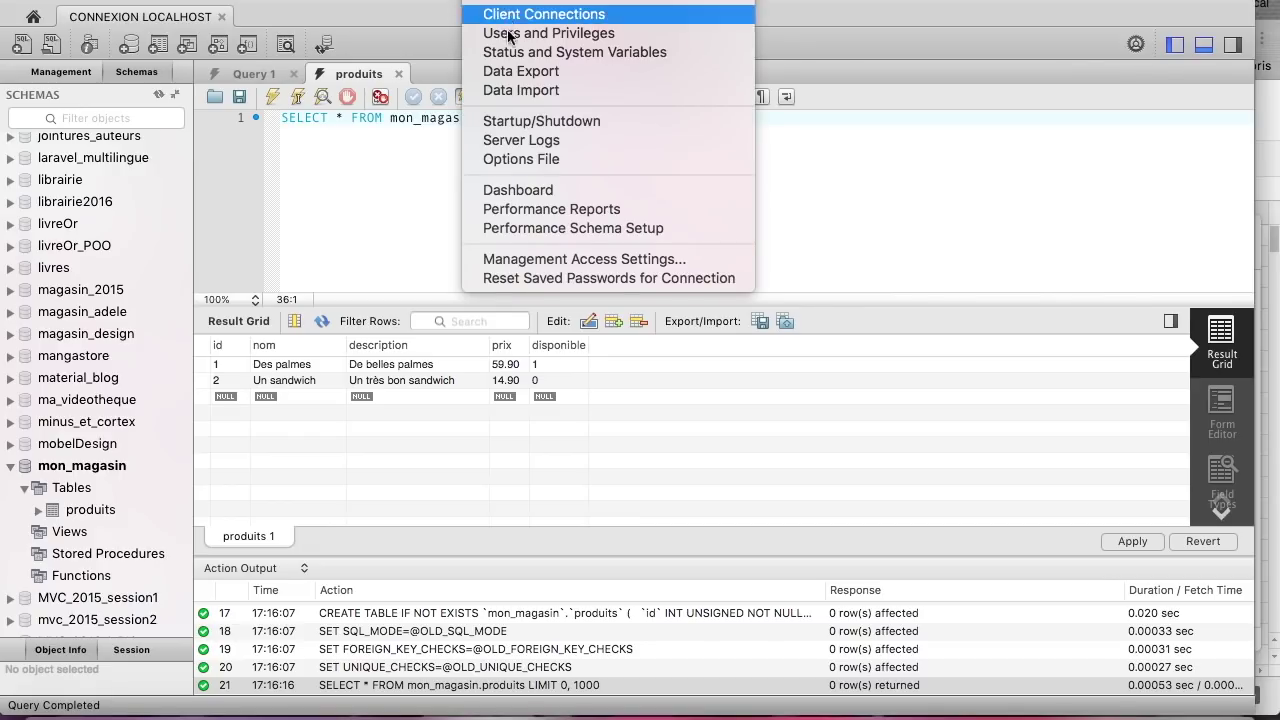
pyautogui.click(519, 72)
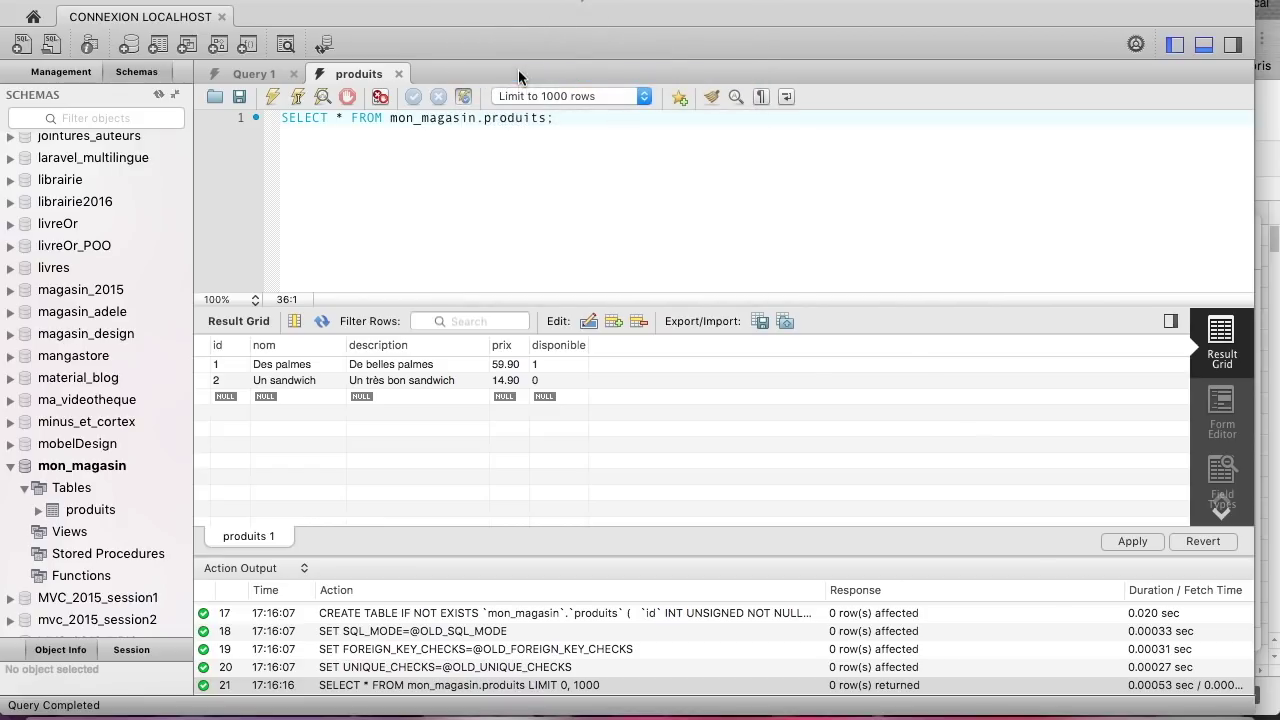
pyautogui.scroll(-10, 378, 308)
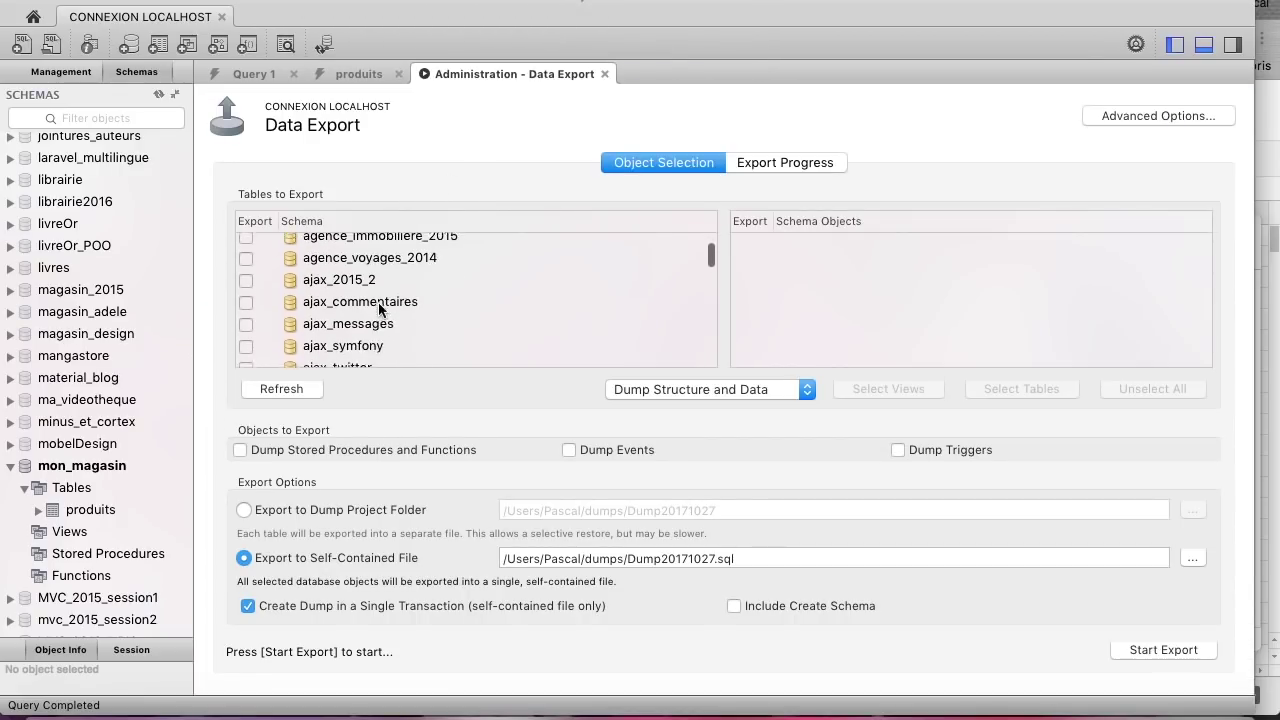
pyautogui.scroll(-15, 378, 308)
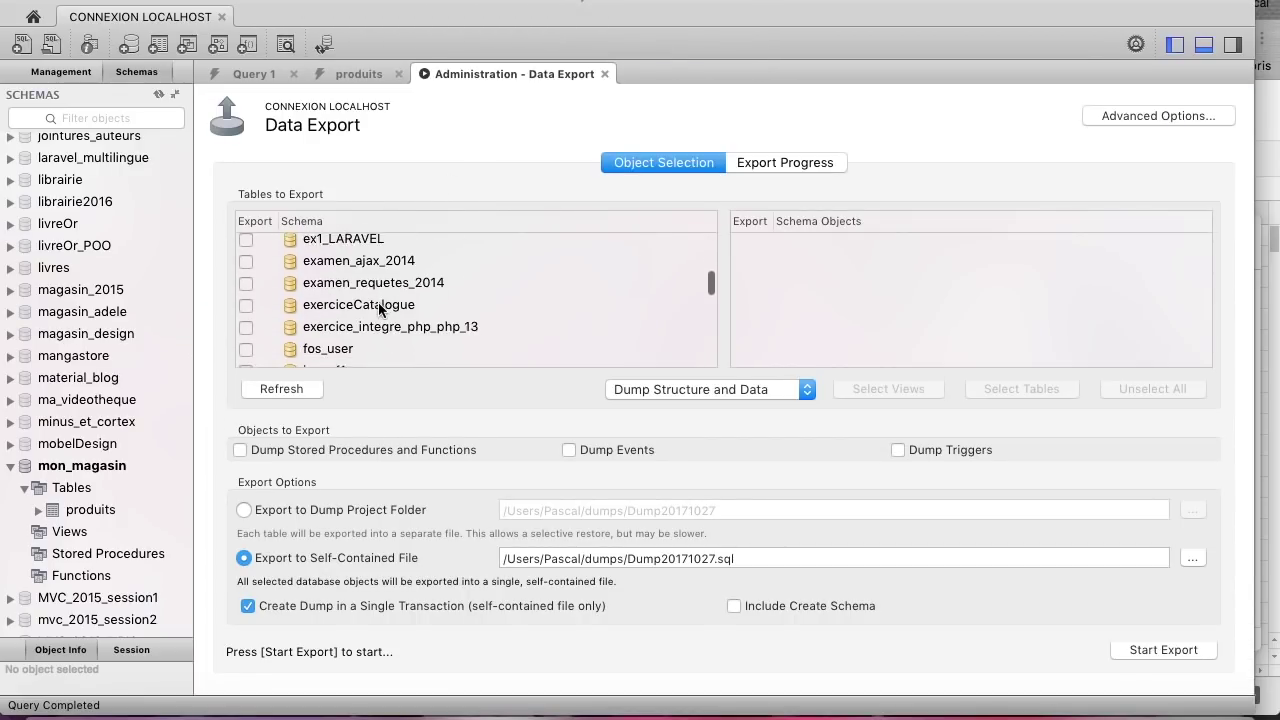
pyautogui.scroll(-3, 378, 308)
pyautogui.scroll(3, 378, 308)
pyautogui.scroll(-5, 378, 310)
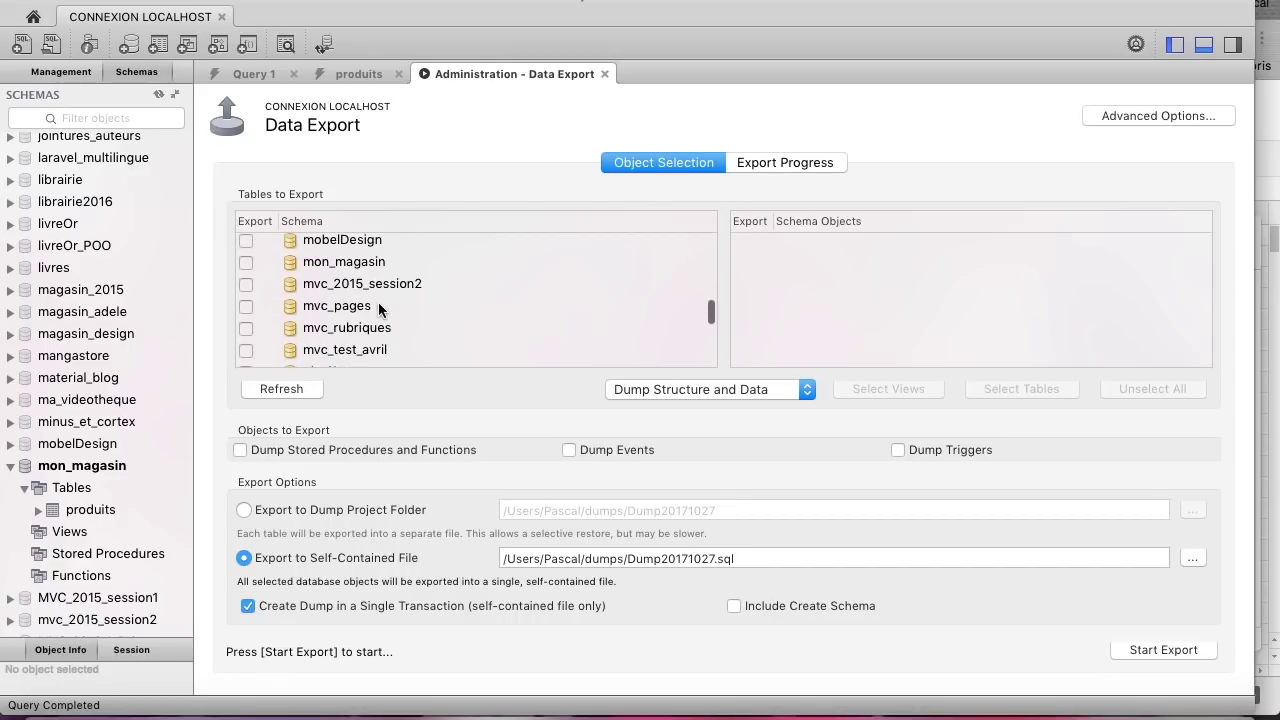
pyautogui.click(245, 266)
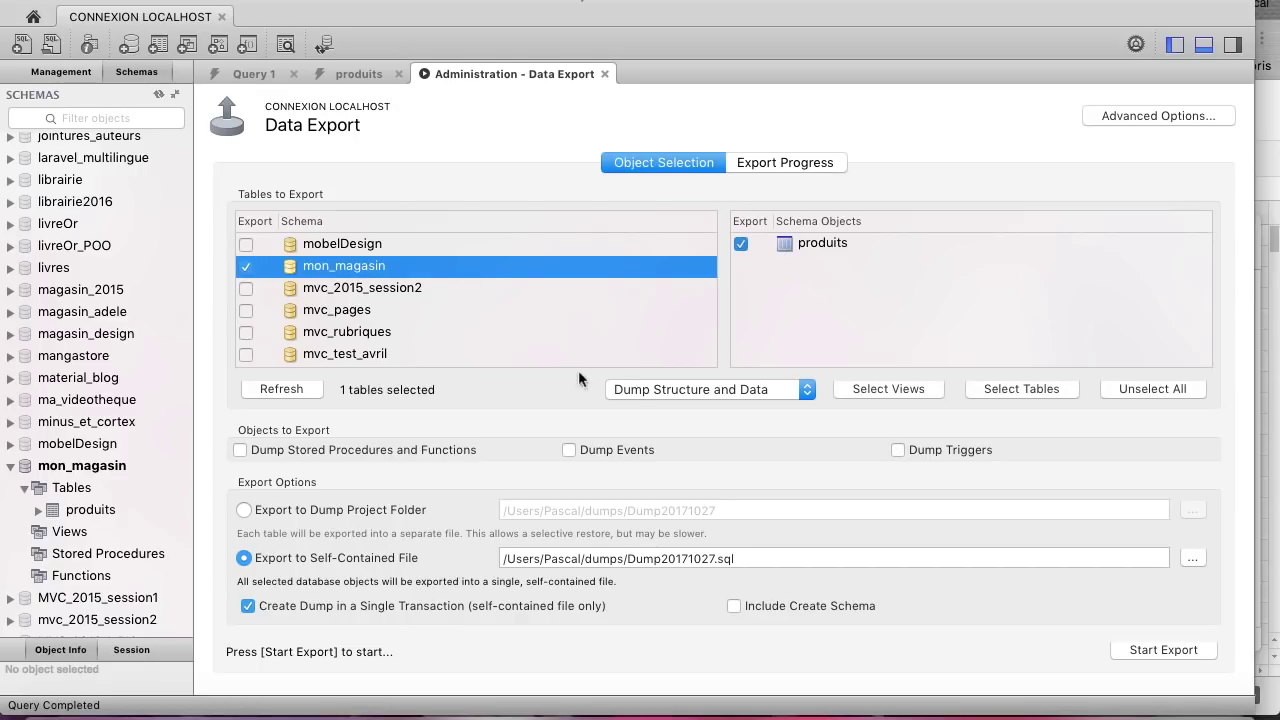
# Keep the export content at Dump Structure and Data and enable Include Create Schema
pyautogui.click(680, 392)
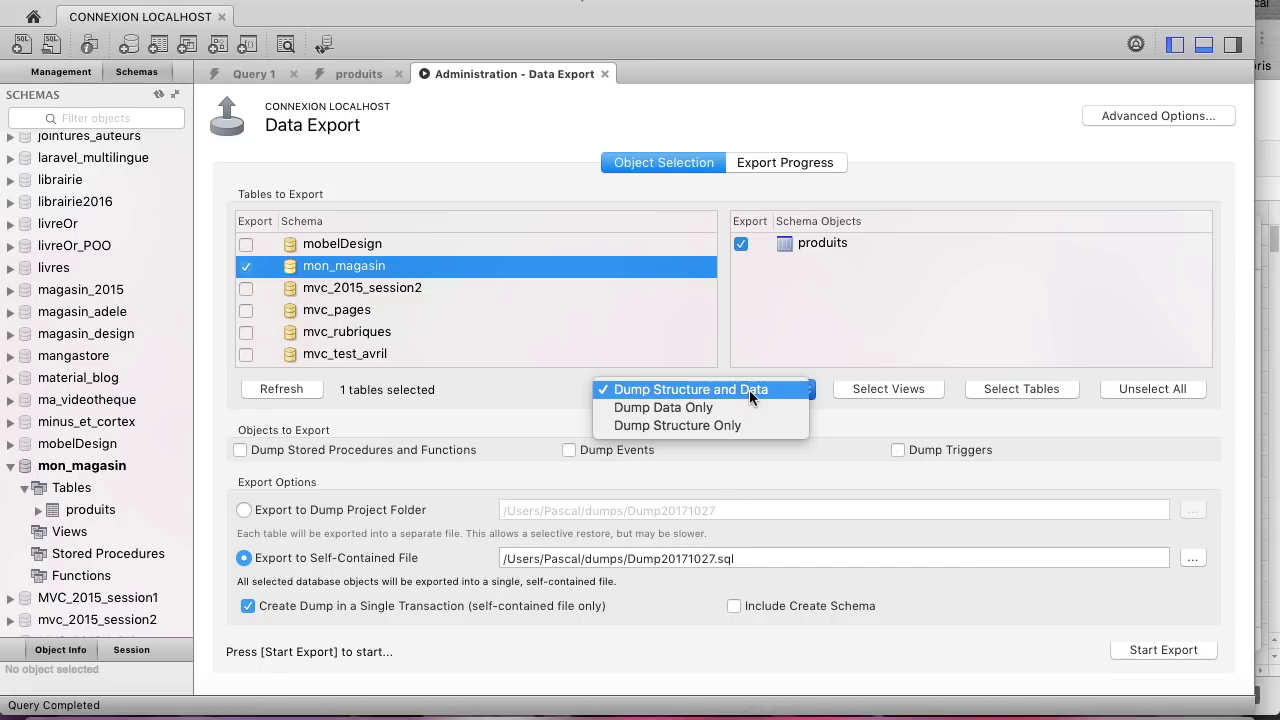
pyautogui.click(552, 389)
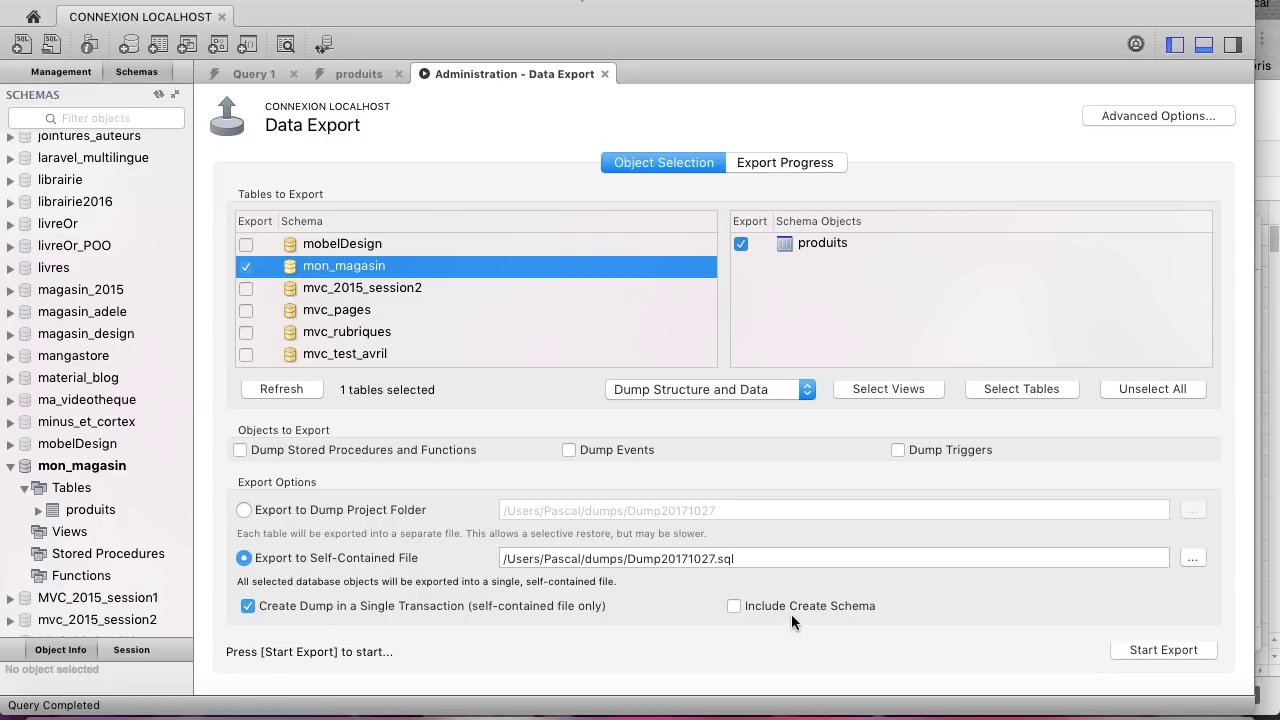
pyautogui.click(735, 607)
# Choose the demo_MWB folder in Documents as the destination of the self-contained export file
pyautogui.click(1194, 559)
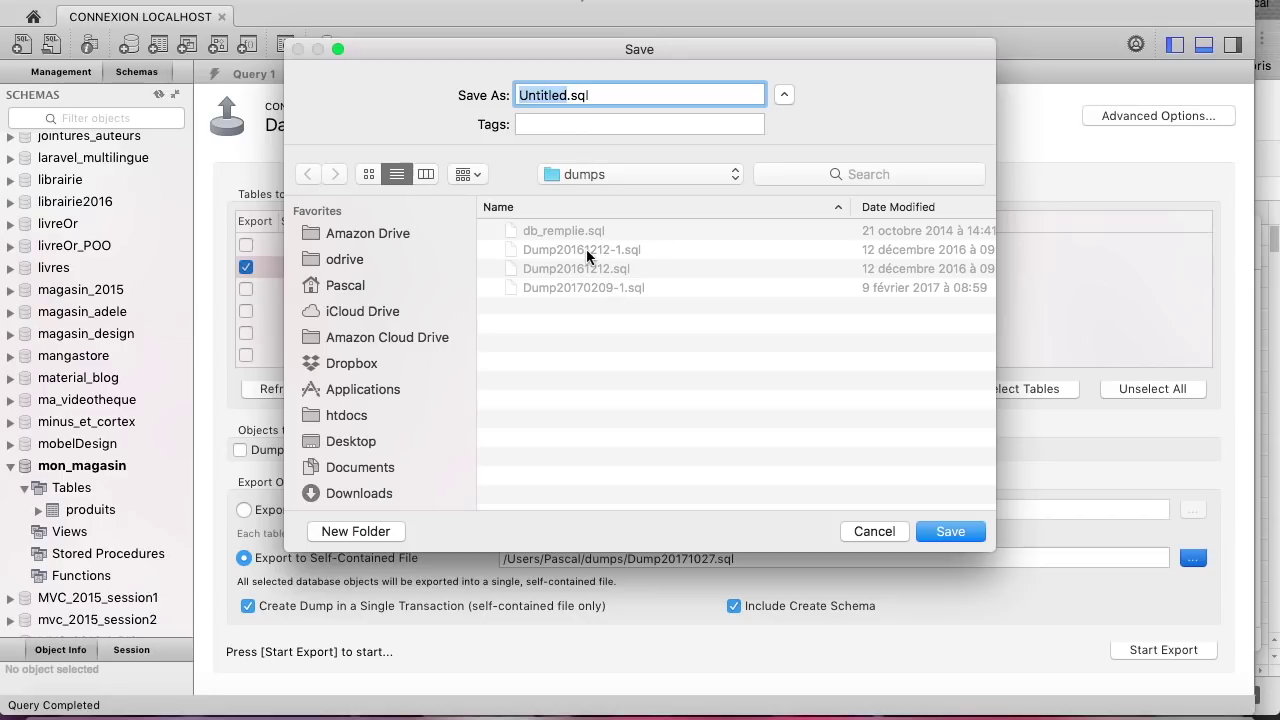
pyautogui.click(600, 174)
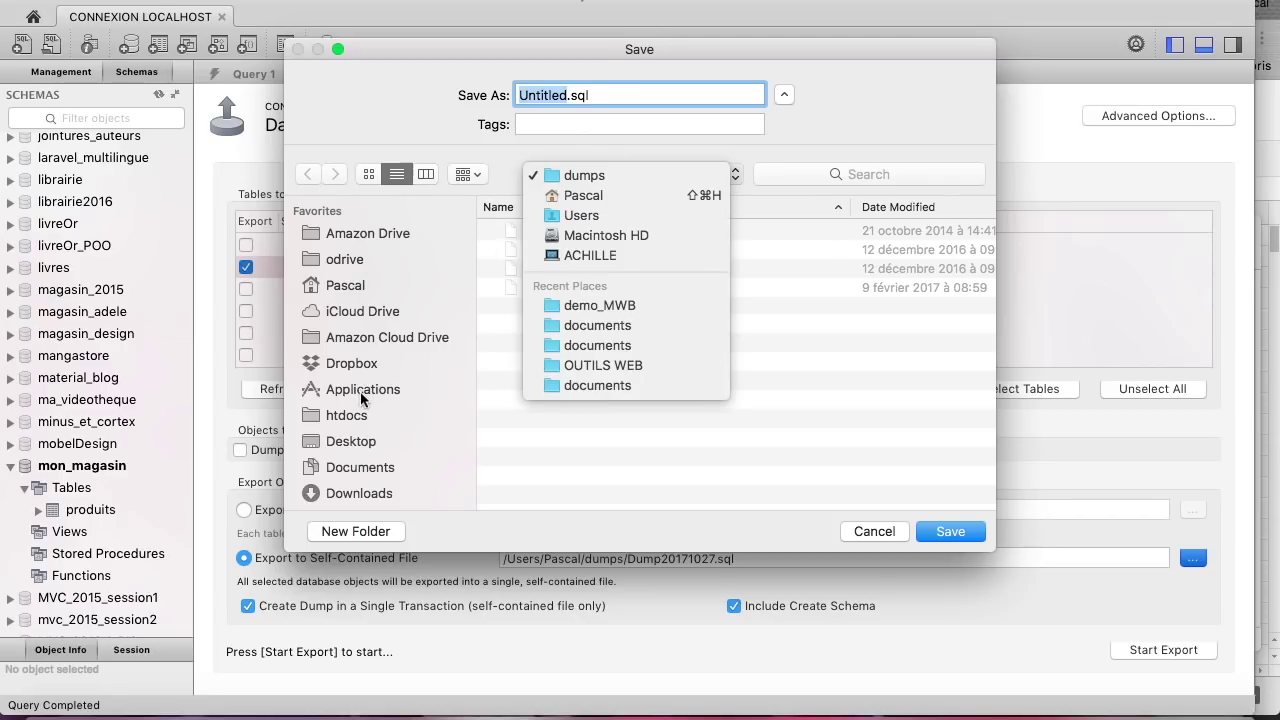
pyautogui.click(366, 463)
pyautogui.click(366, 463)
pyautogui.scroll(-3, 538, 385)
pyautogui.scroll(-3, 538, 385)
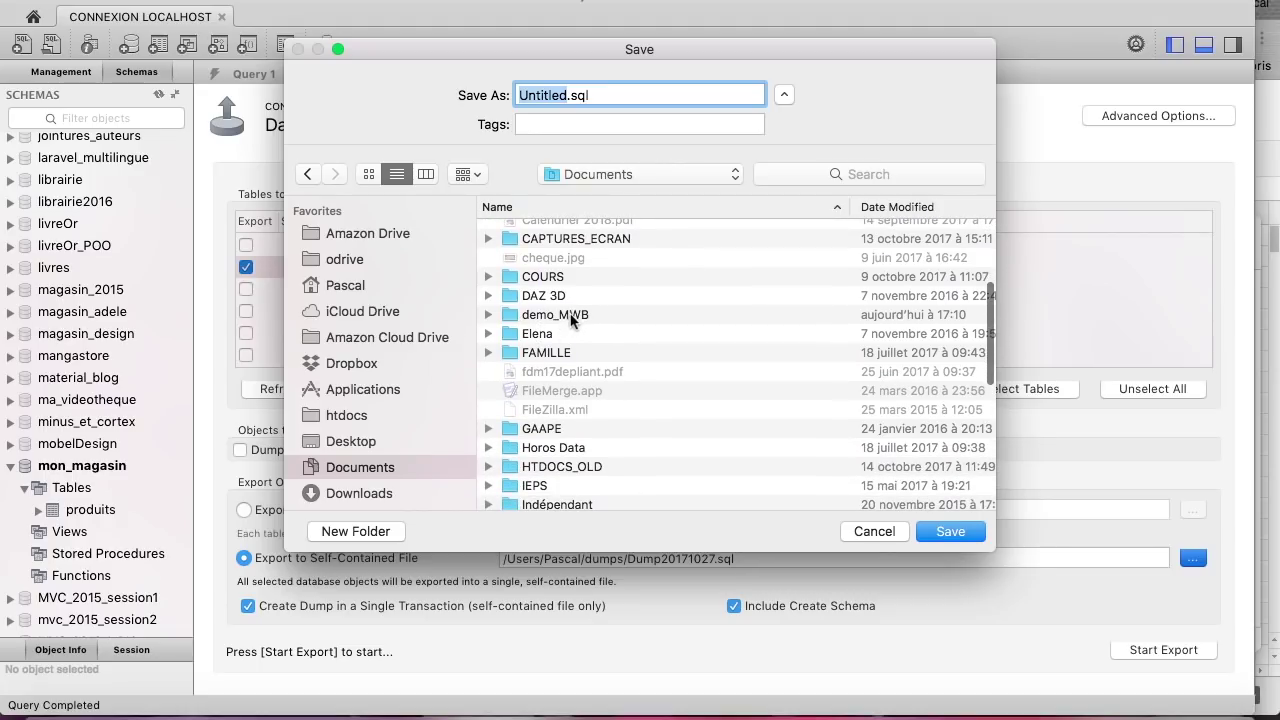
pyautogui.doubleClick(571, 318)
# Name the self-contained export file db_remplie.sql, save that path and run the export
pyautogui.doubleClick(560, 95)
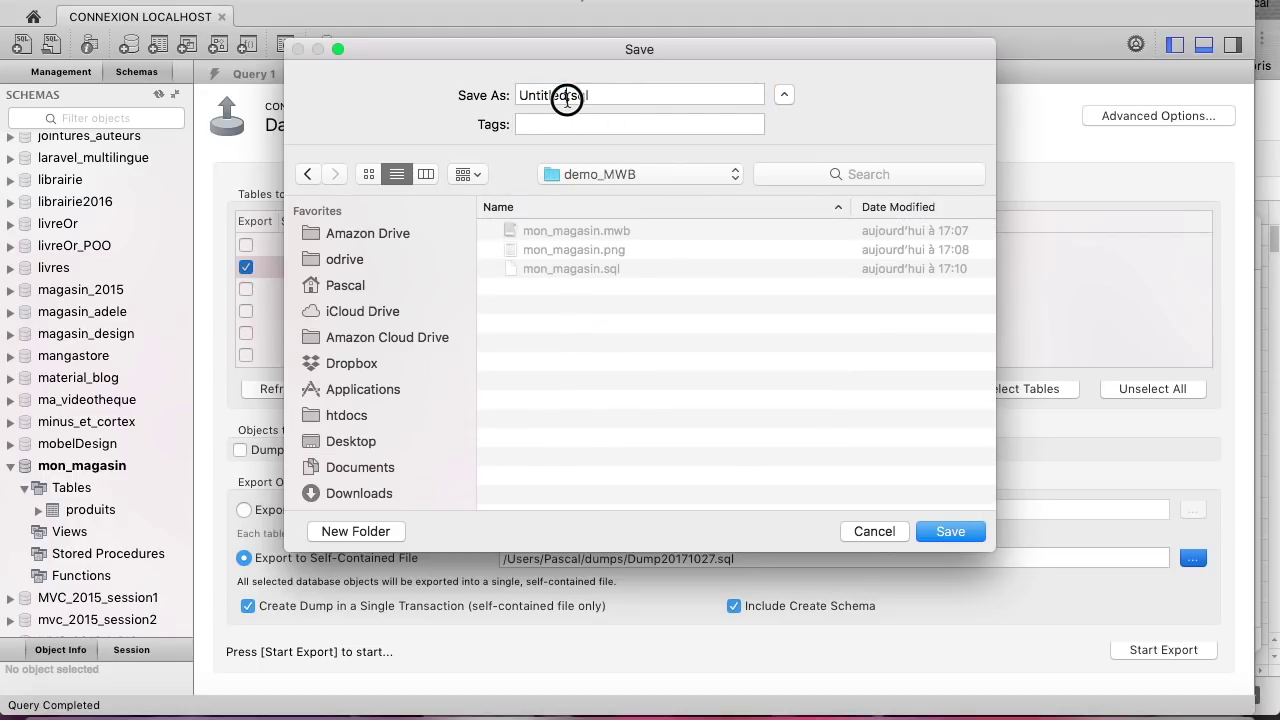
pyautogui.write('deb')
pyautogui.press('BackSpace')
pyautogui.press('BackSpace')
pyautogui.write('b_remplie')
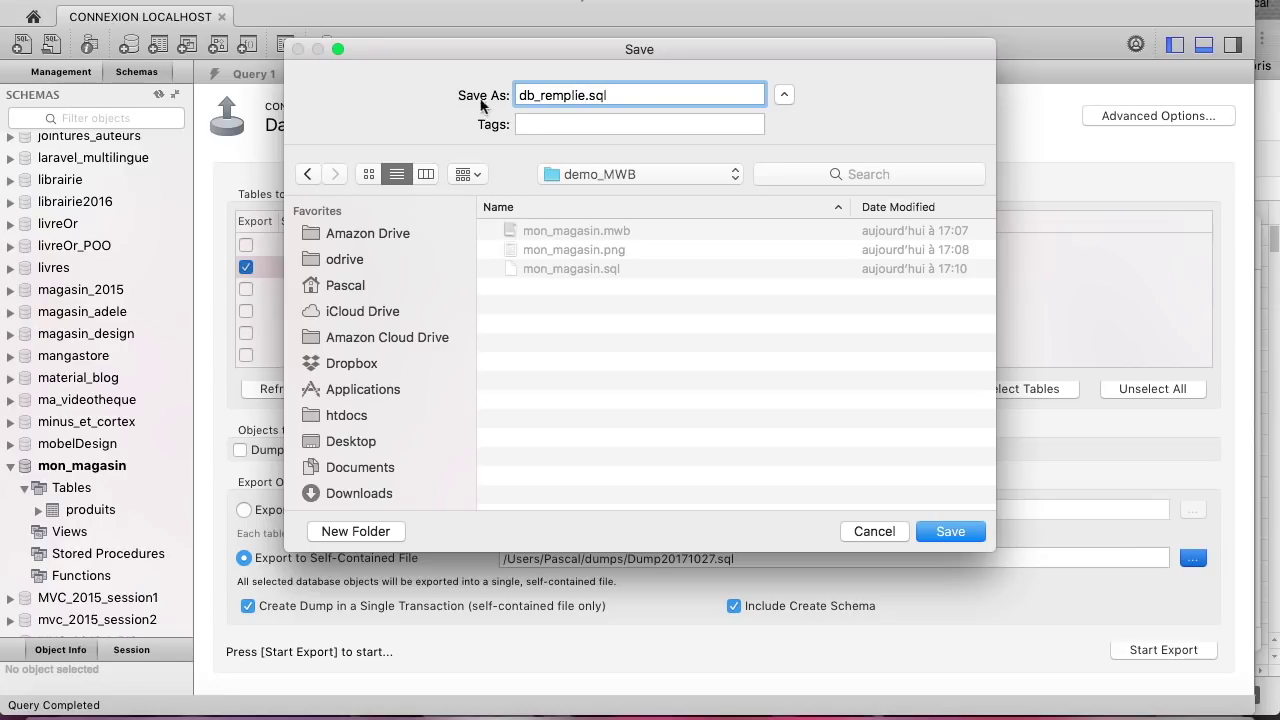
pyautogui.doubleClick(516, 95)
pyautogui.click(951, 531)
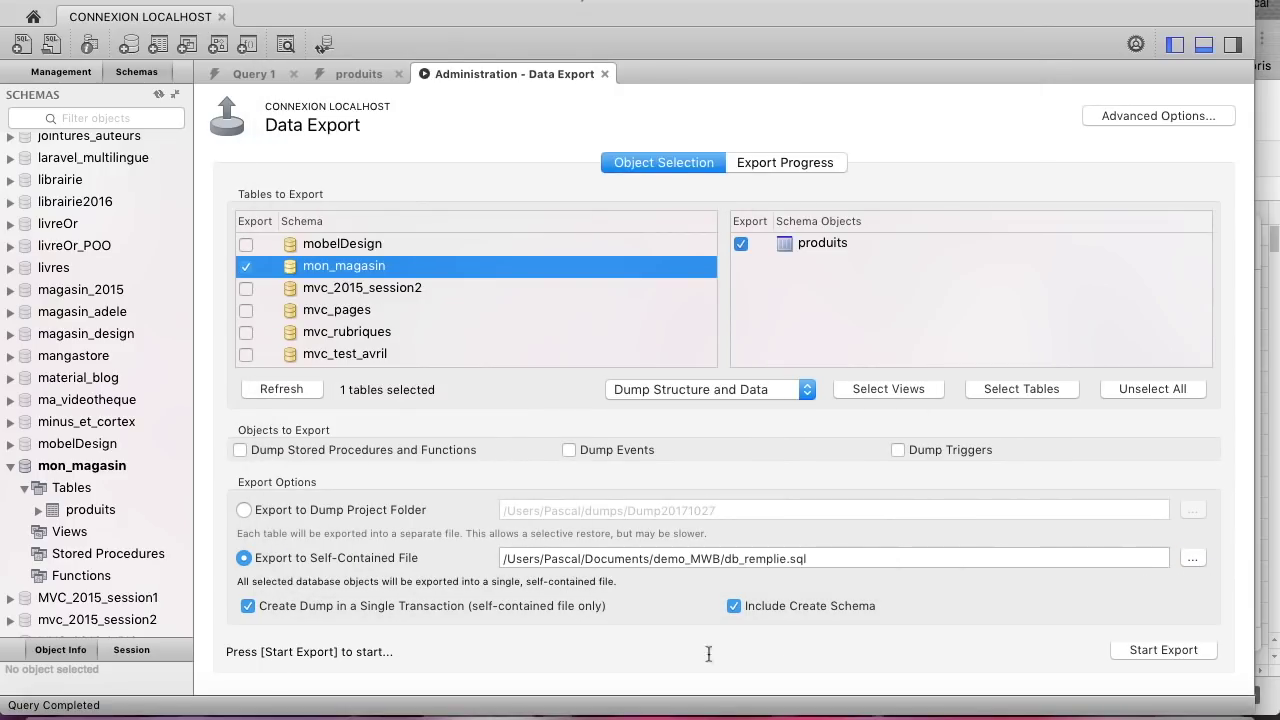
pyautogui.click(1163, 650)
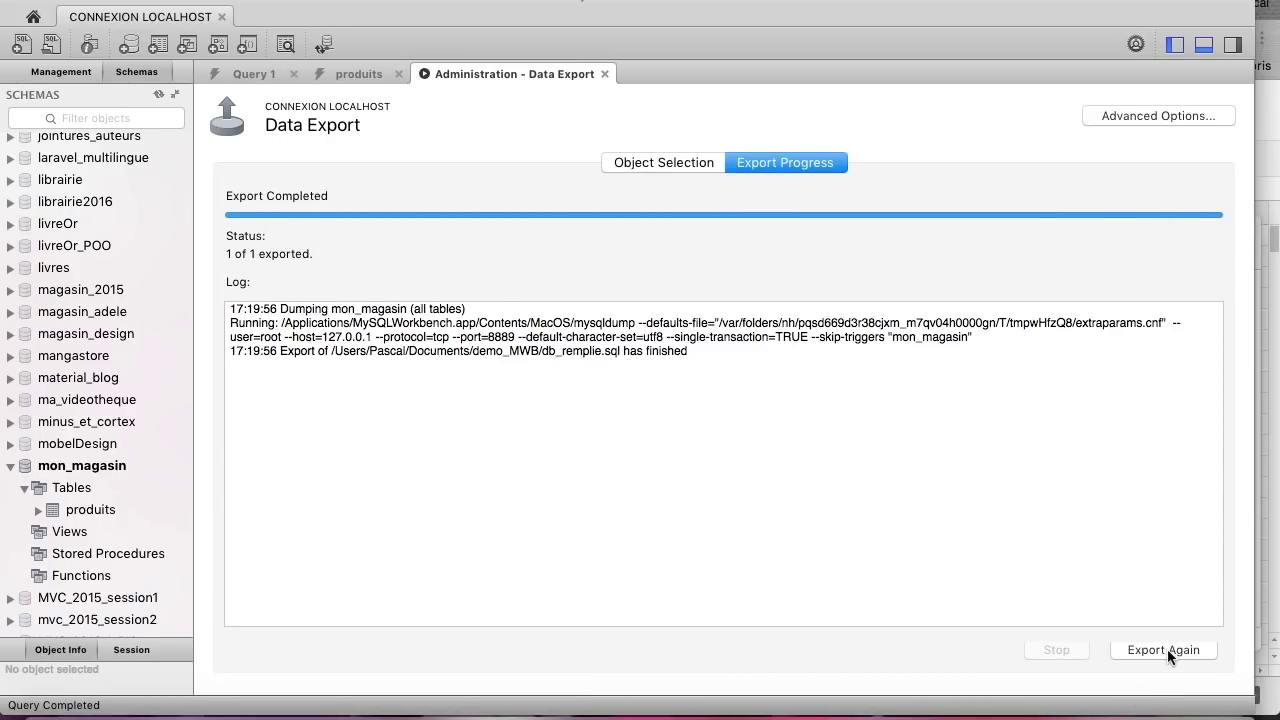
# Switch to Finder, preview db_remplie.sql in the demo_MWB folder, and return to MySQL Workbench
pyautogui.press('super+Tab')
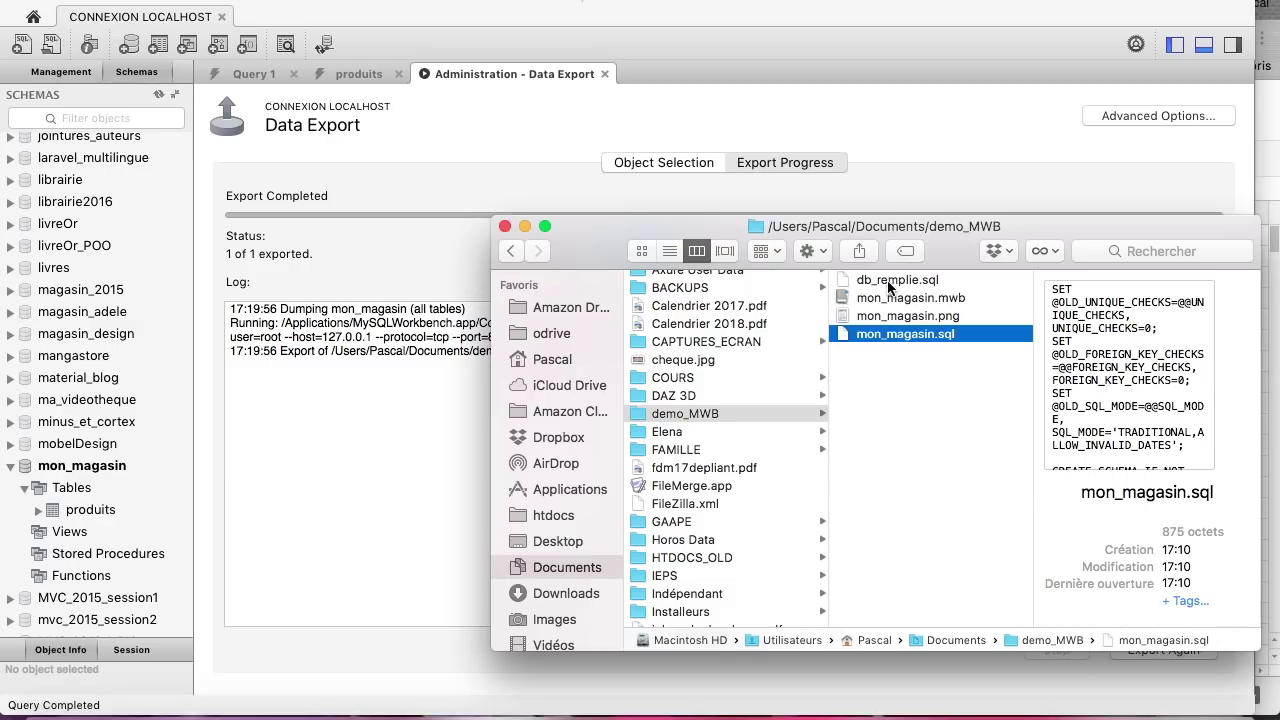
pyautogui.click(888, 284)
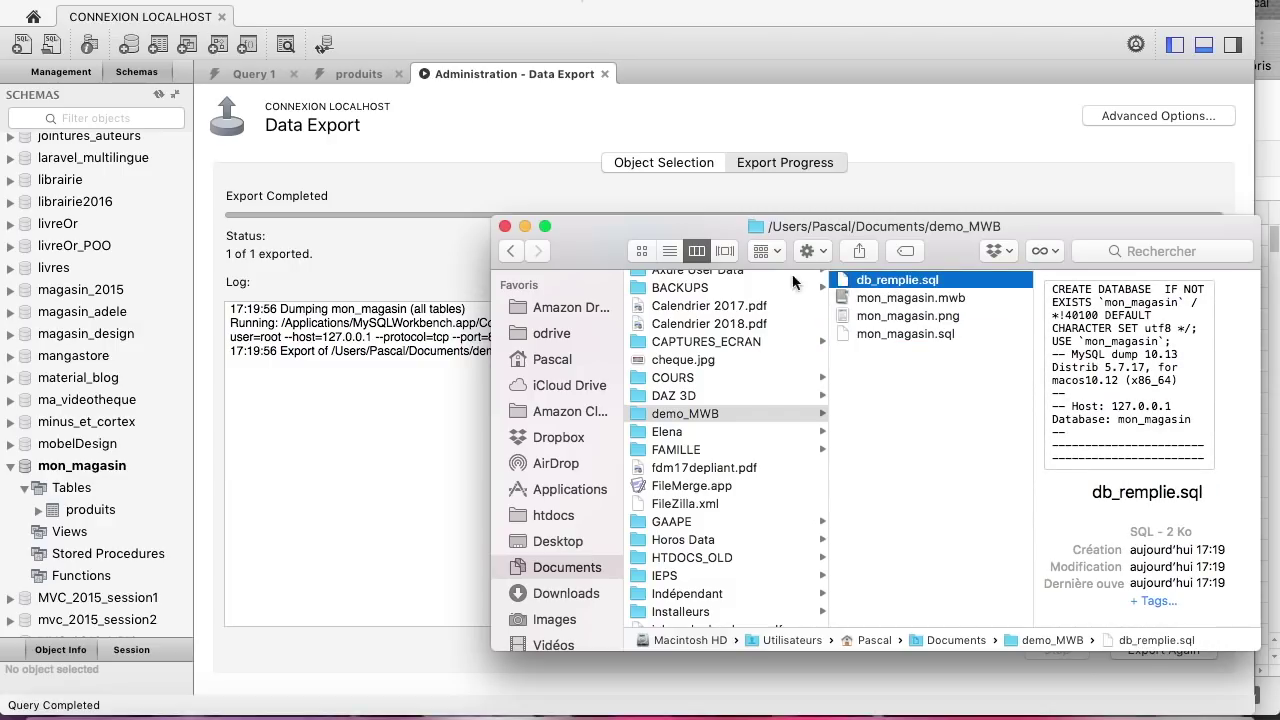
pyautogui.click(586, 62)
# Close the Data Export page and the existing produits query, and display the rows of the produits table again
pyautogui.click(606, 74)
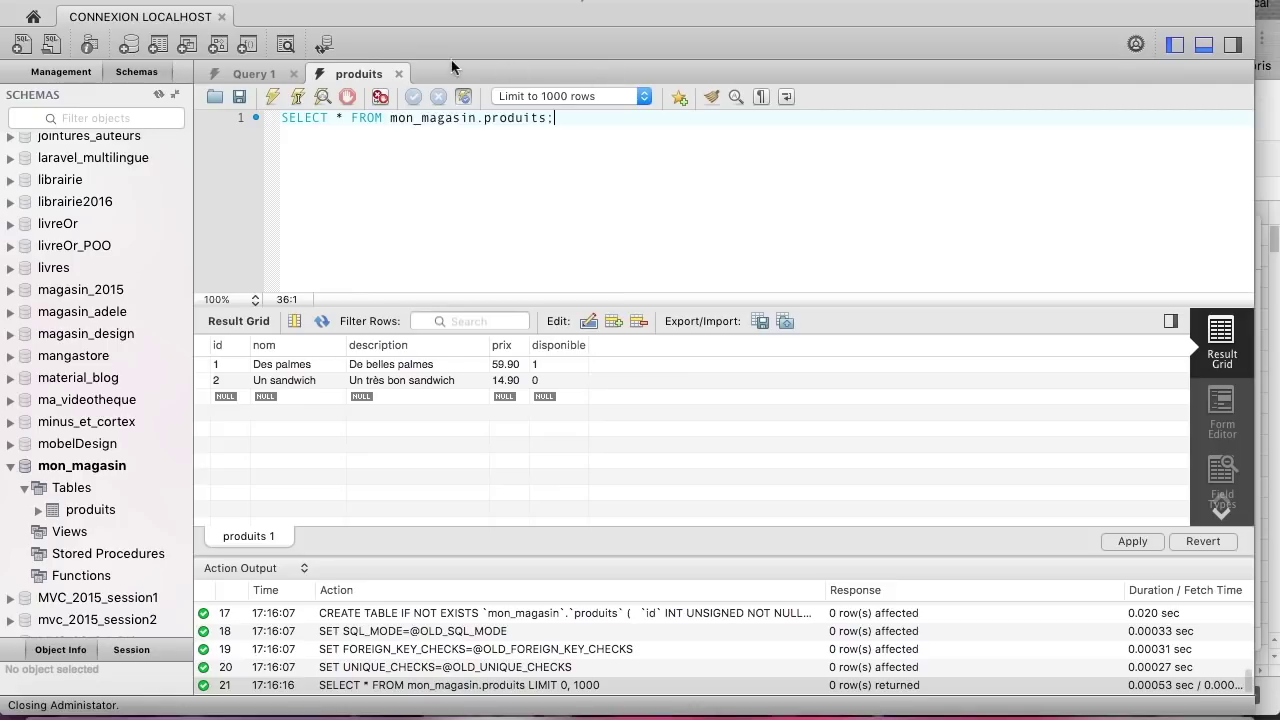
pyautogui.click(398, 74)
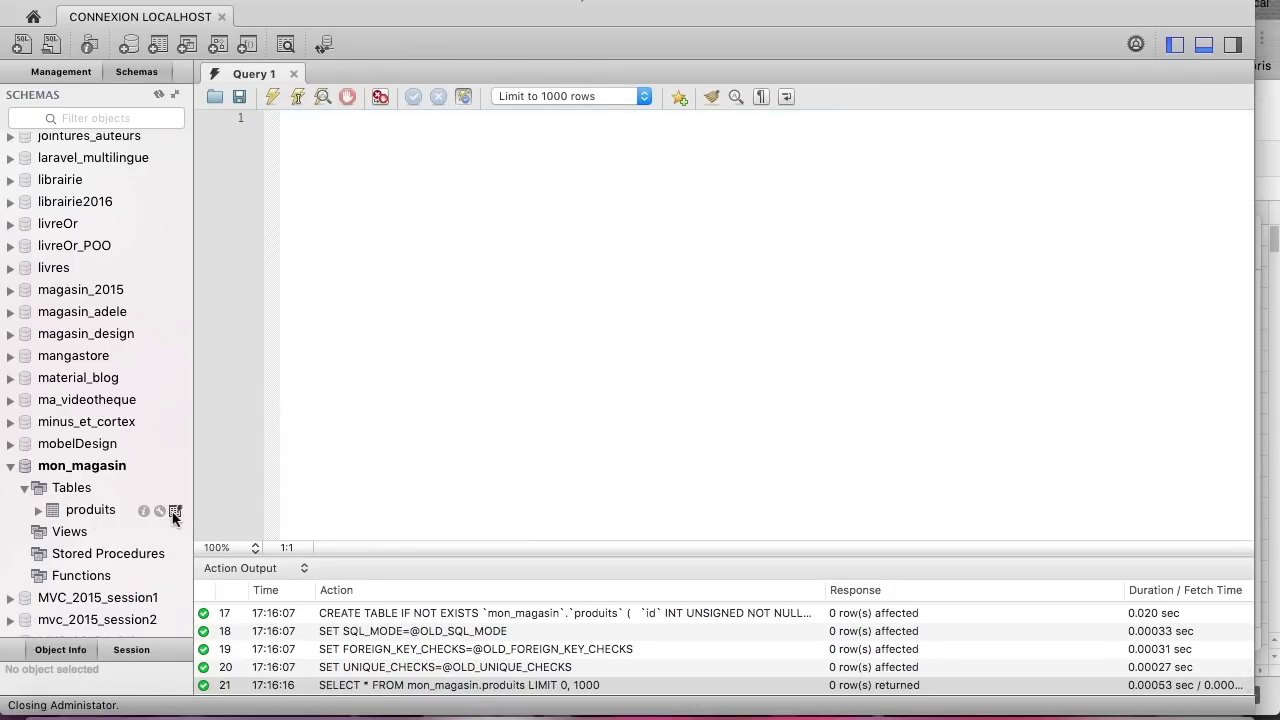
pyautogui.click(175, 511)
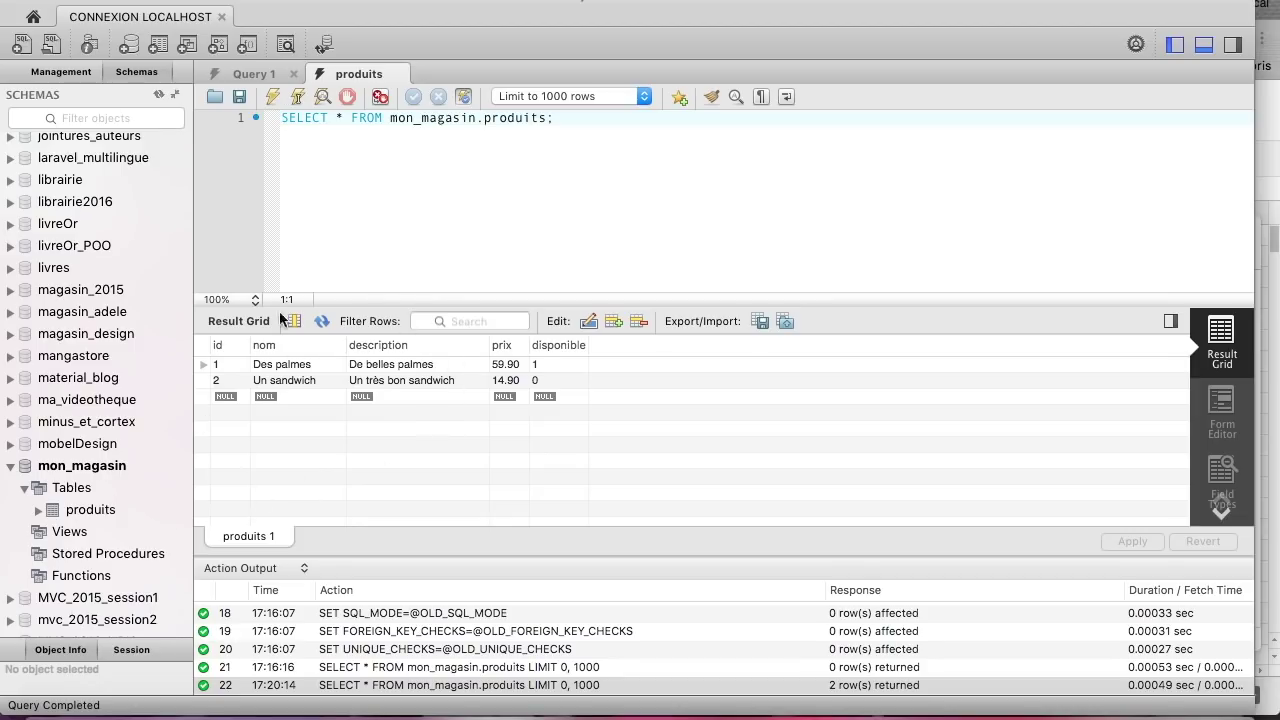